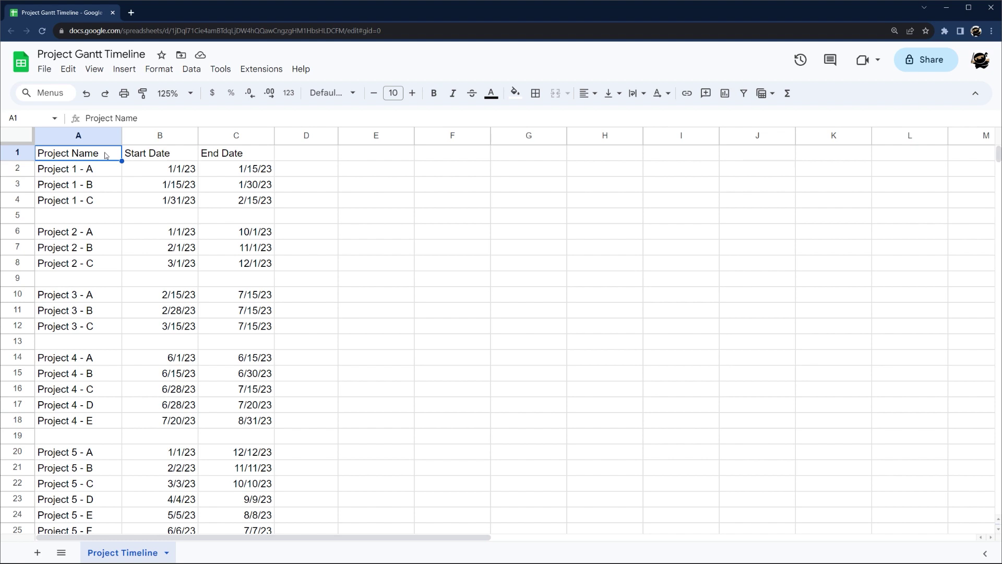
{"action": "left_click", "coordinate": [347, 158]}
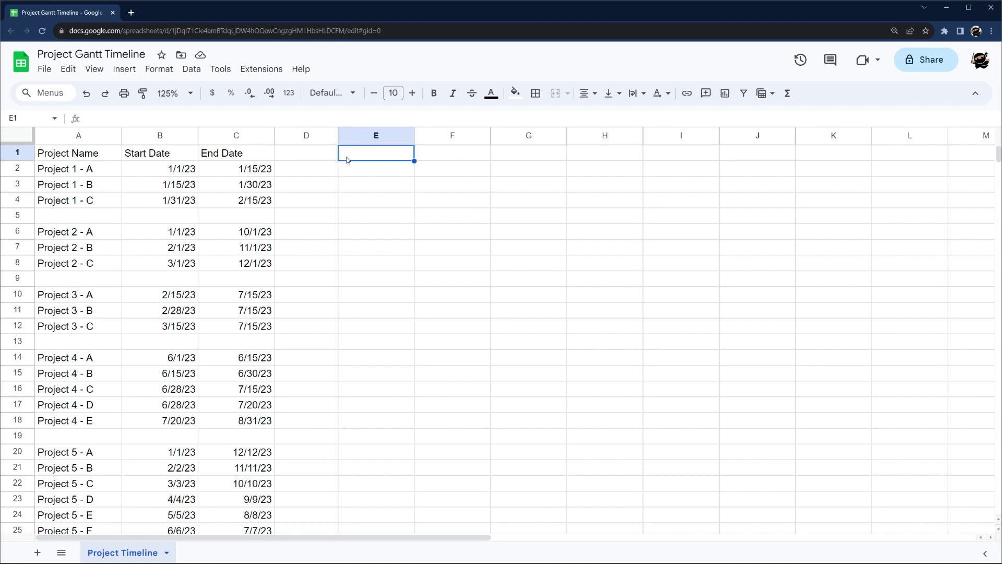
{"action": "left_click_drag", "start_coordinate": [357, 139], "coordinate": [830, 135]}
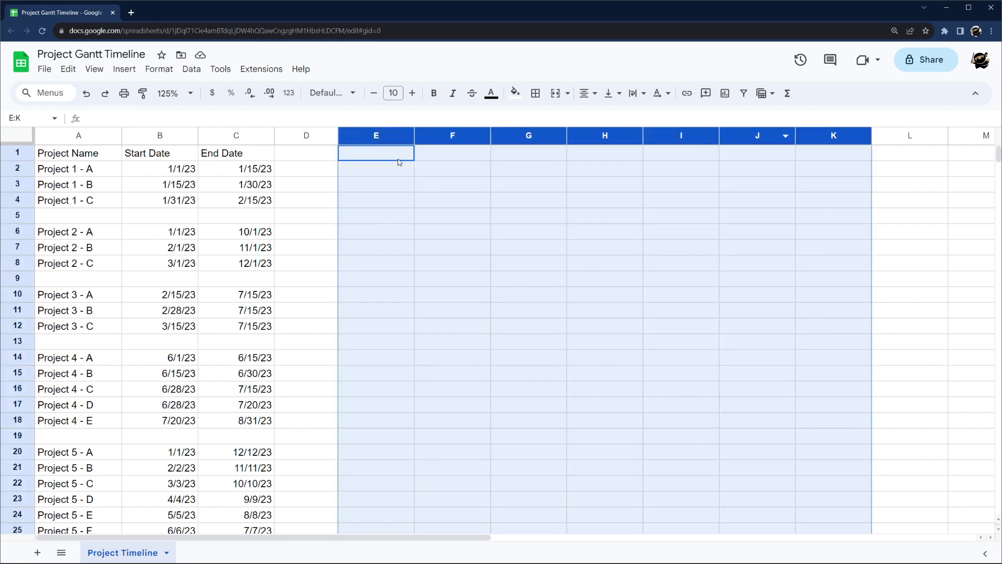
{"action": "left_click", "coordinate": [371, 156]}
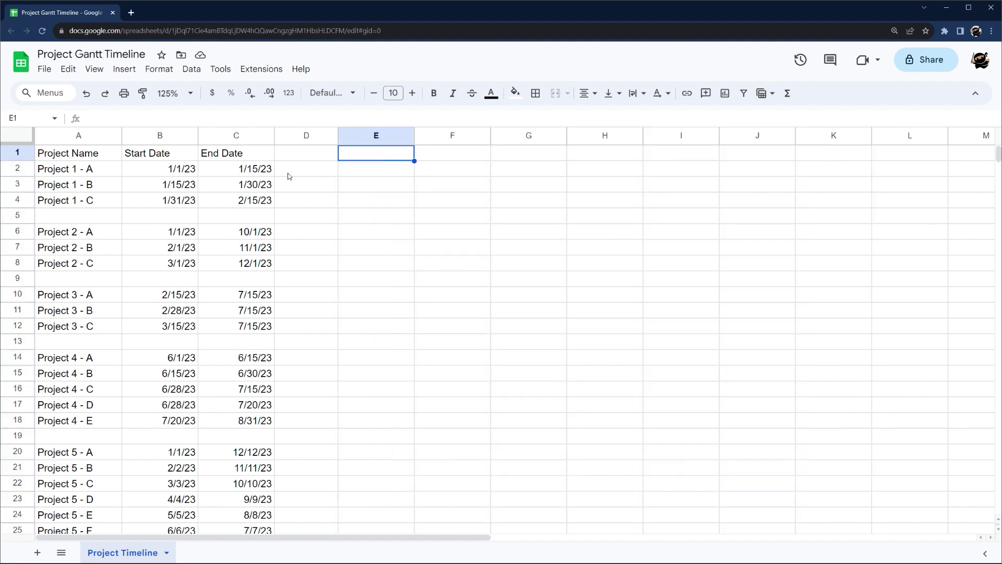
{"action": "left_click", "coordinate": [76, 137]}
{"action": "left_click", "coordinate": [157, 136]}
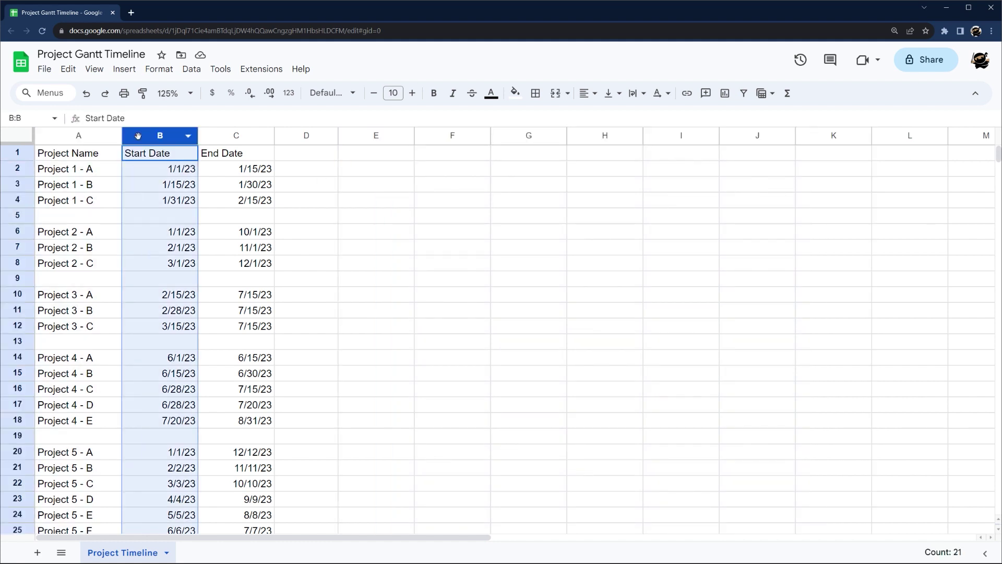
{"action": "left_click", "coordinate": [241, 138]}
{"action": "left_click", "coordinate": [359, 154]}
{"action": "type", "text": "=-"}
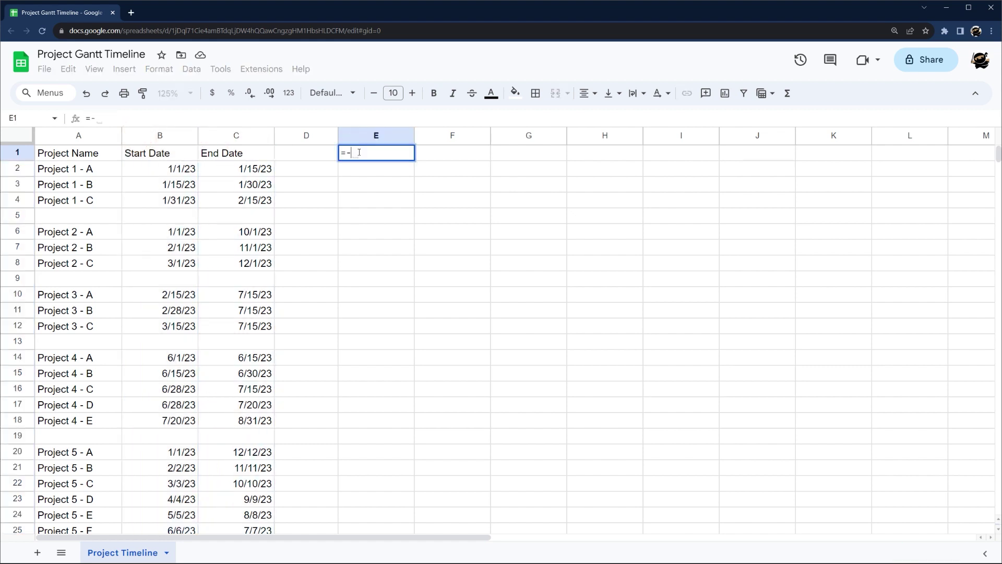
{"action": "key", "text": "BackSpace"}
{"action": "type", "text": "B2"}
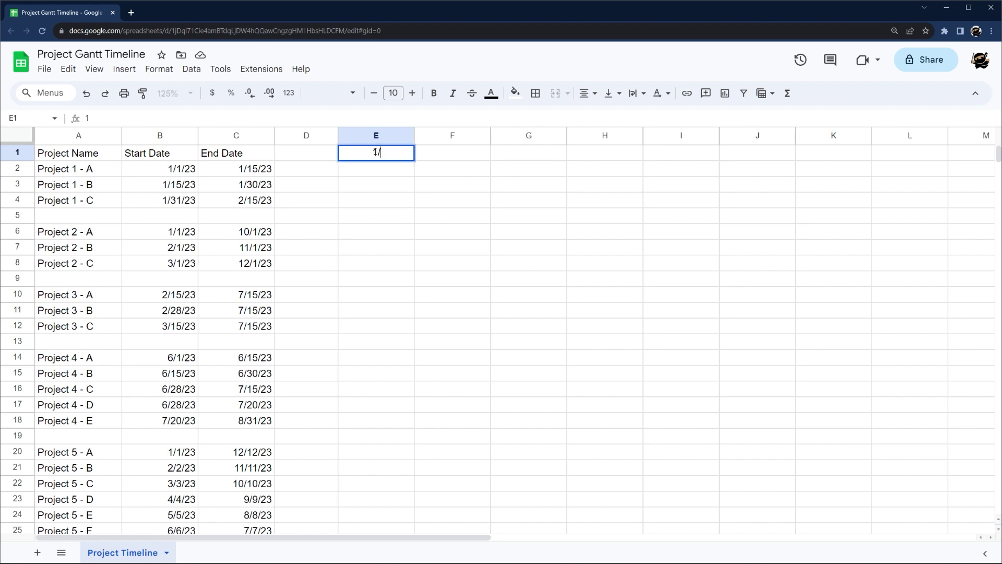
{"action": "key", "text": "Return"}
{"action": "key", "text": "Up"}
{"action": "key", "text": "Right"}
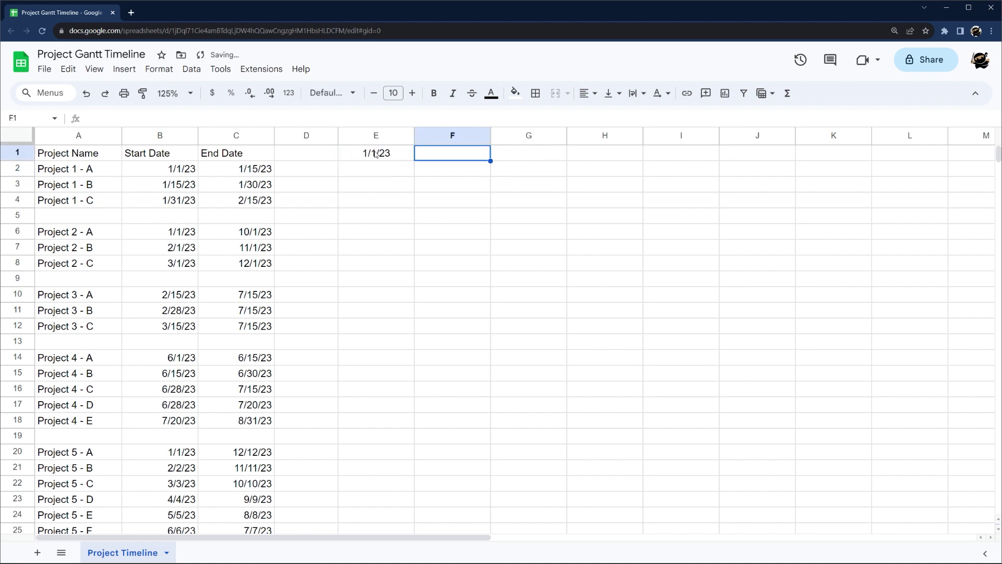
{"action": "type", "text": "1/2/23"}
{"action": "key", "text": "Return"}
{"action": "left_click_drag", "start_coordinate": [376, 153], "coordinate": [717, 162]}
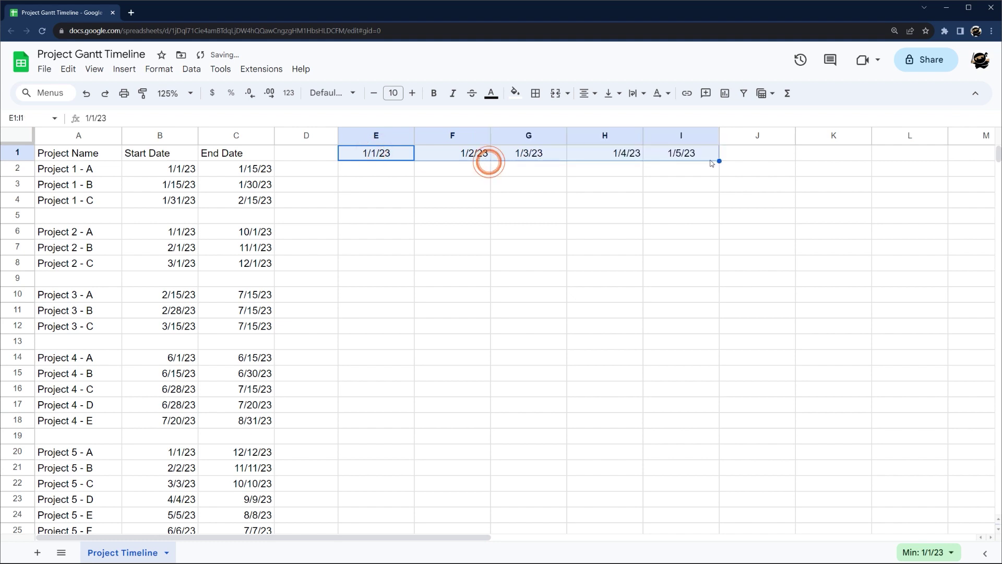
{"action": "key", "text": "Delete"}
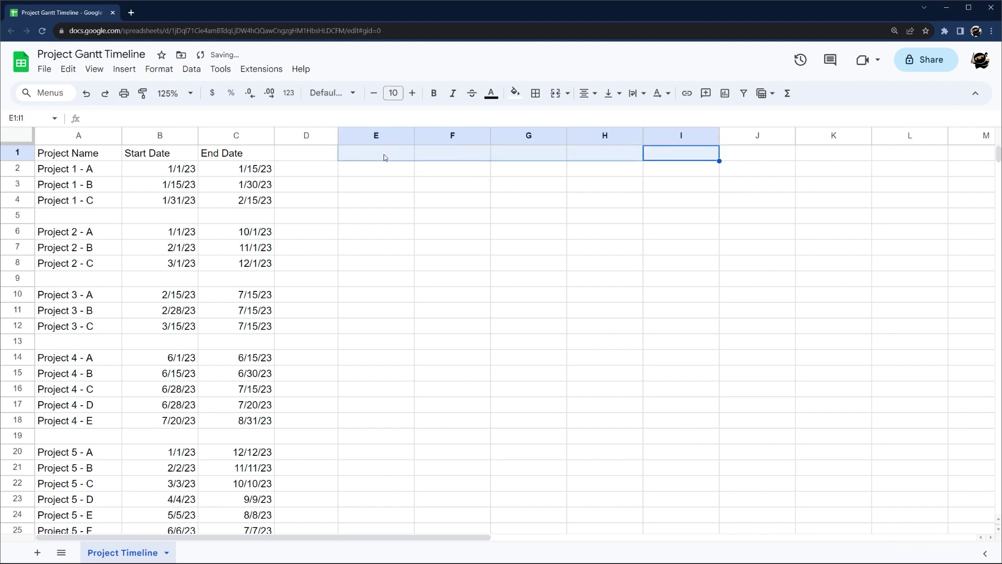
Write the formula =date(2023,1,SEQUENCE(365)) in cell E1 to generate every date of 2023
{"action": "left_click", "coordinate": [385, 156]}
{"action": "type", "text": "=da"}
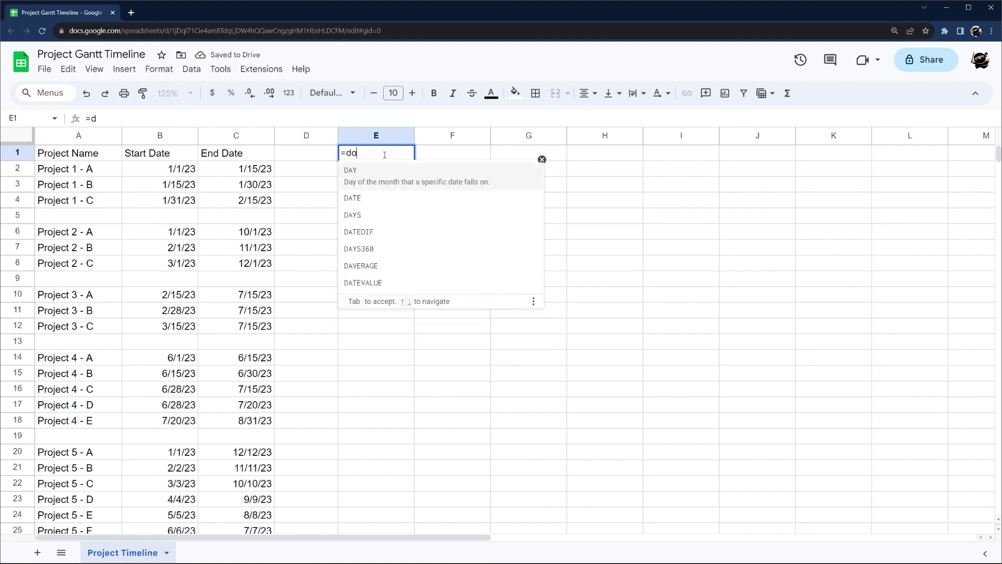
{"action": "type", "text": "te(2023,1,1)"}
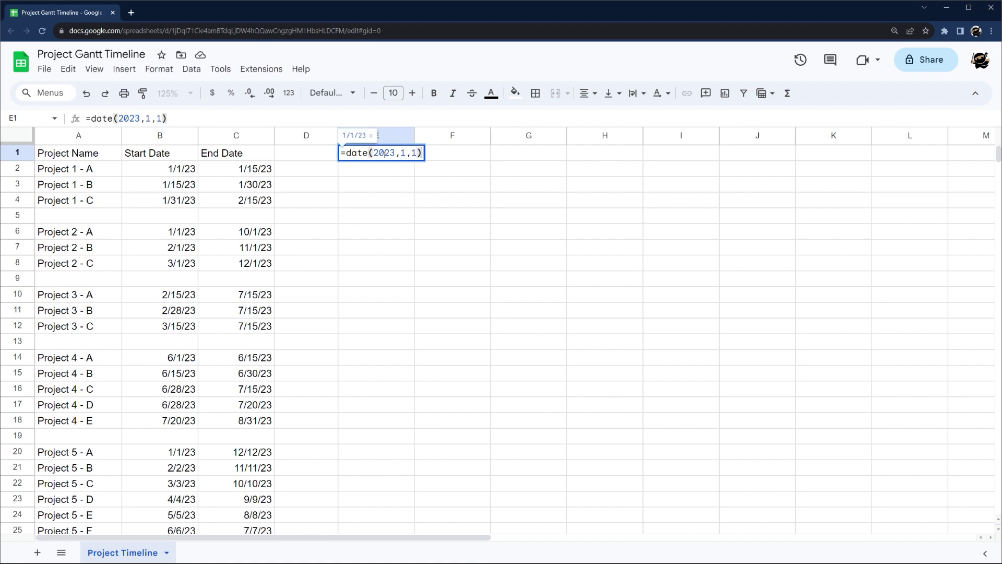
{"action": "key", "text": "BackSpace"}
{"action": "type", "text": "su"}
{"action": "key", "text": "BackSpace"}
{"action": "type", "text": "eq"}
{"action": "key", "text": "Tab"}
{"action": "type", "text": "1"}
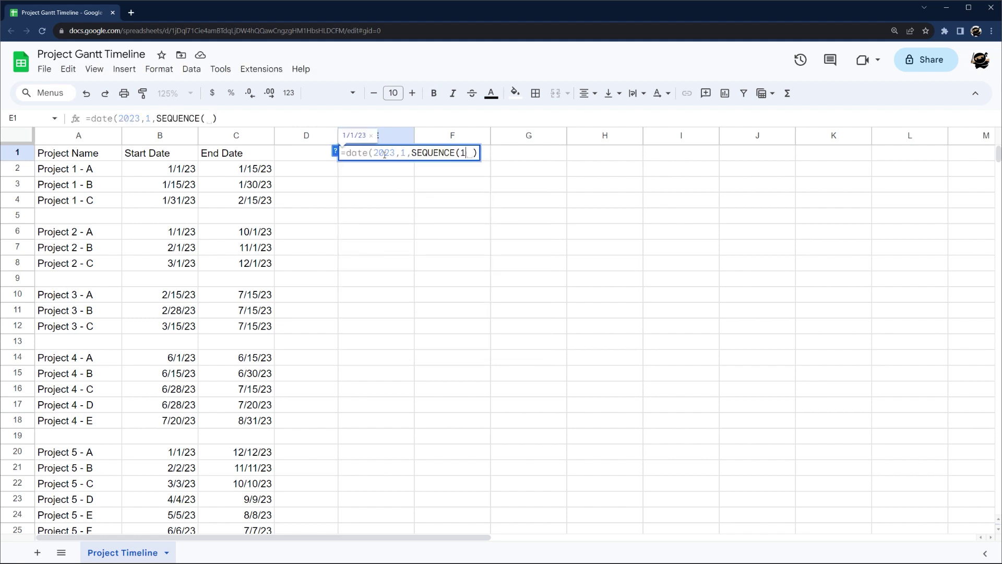
{"action": "key", "text": "BackSpace"}
{"action": "type", "text": "365))"}
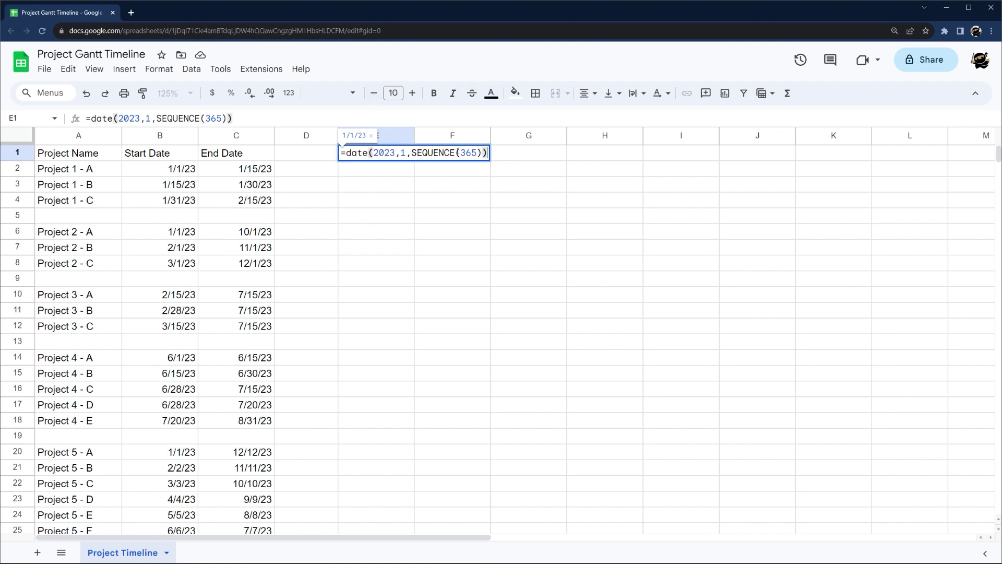
Wrap the date formula in E1 with arrayformula, then with transpose, and enter it so the dates run across the row
{"action": "left_click", "coordinate": [347, 153]}
{"action": "type", "text": "arrayfo"}
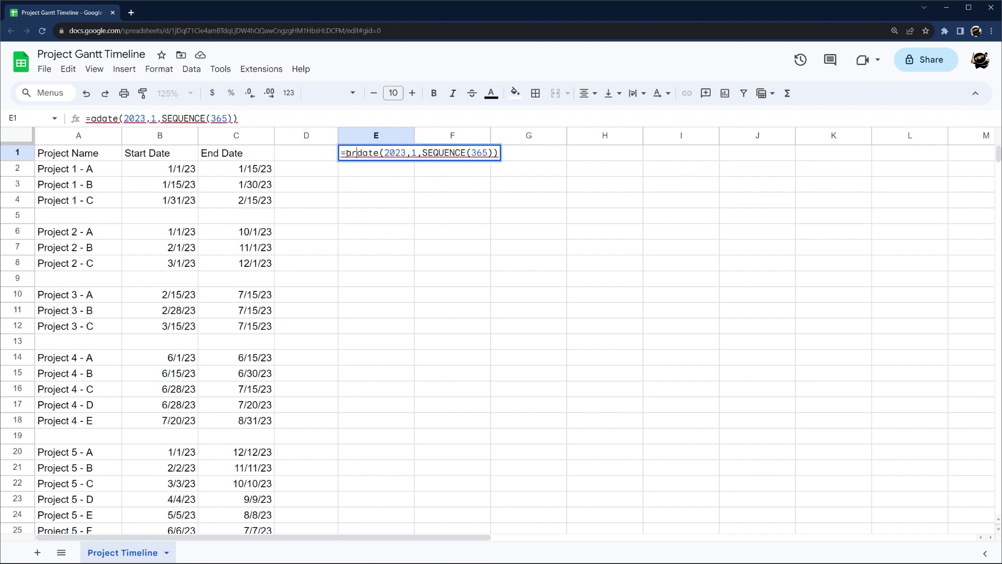
{"action": "type", "text": "rmula("}
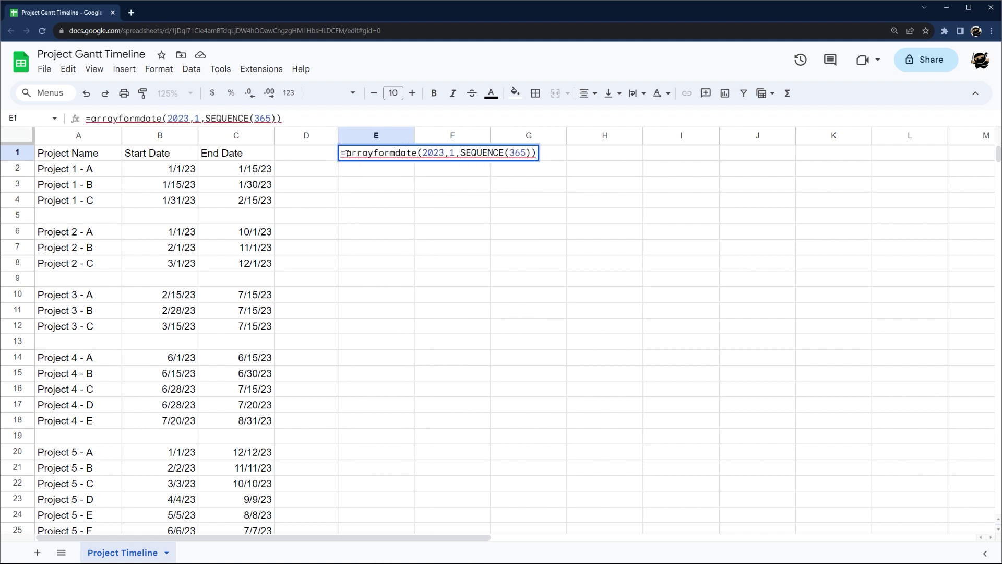
{"action": "key", "text": "End"}
{"action": "type", "text": ")"}
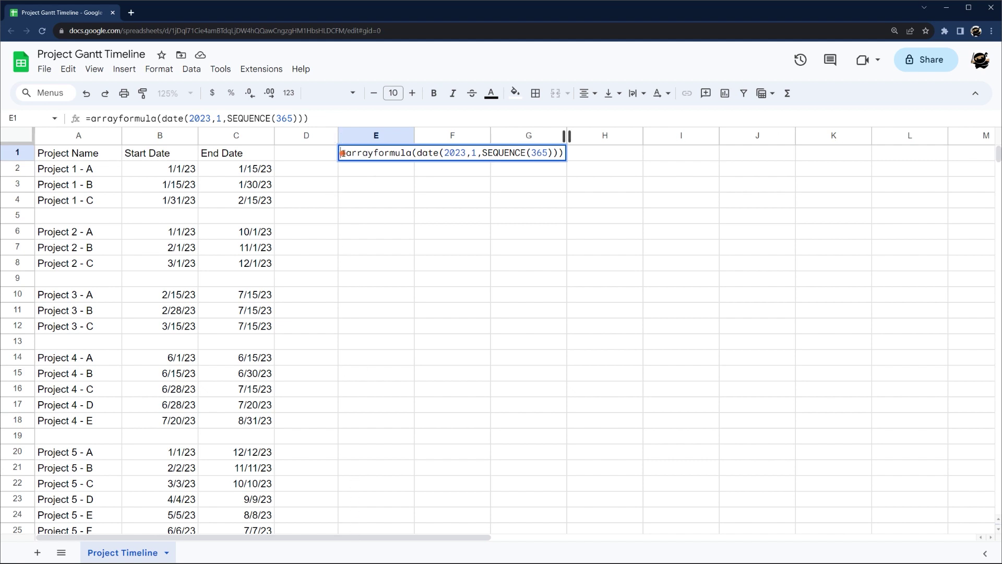
{"action": "type", "text": "transpose("}
{"action": "key", "text": "End"}
{"action": "type", "text": ")"}
{"action": "key", "text": "Return"}
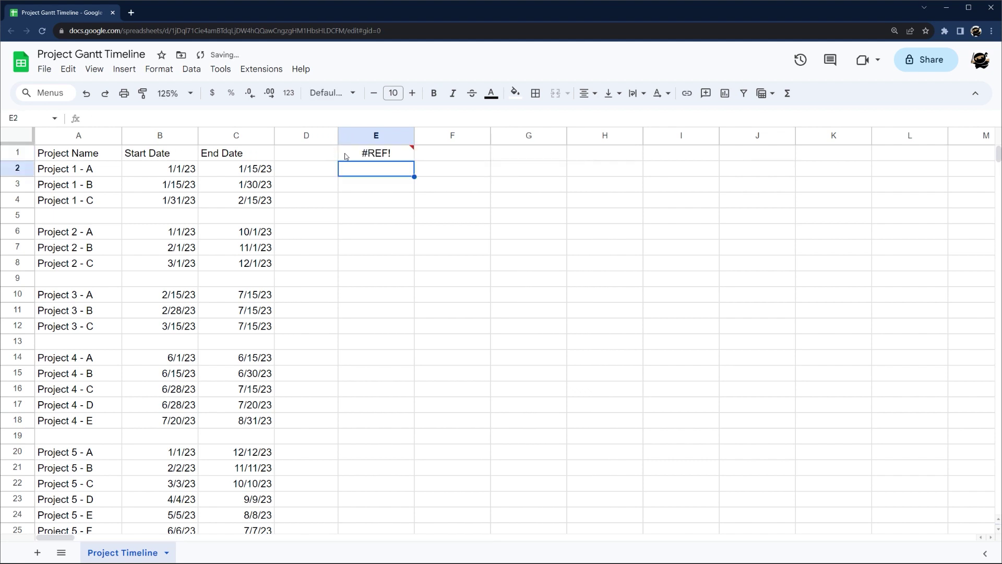
Insert 66 columns to the right of columns F through BS to make room for the date row
{"action": "left_click", "coordinate": [345, 156]}
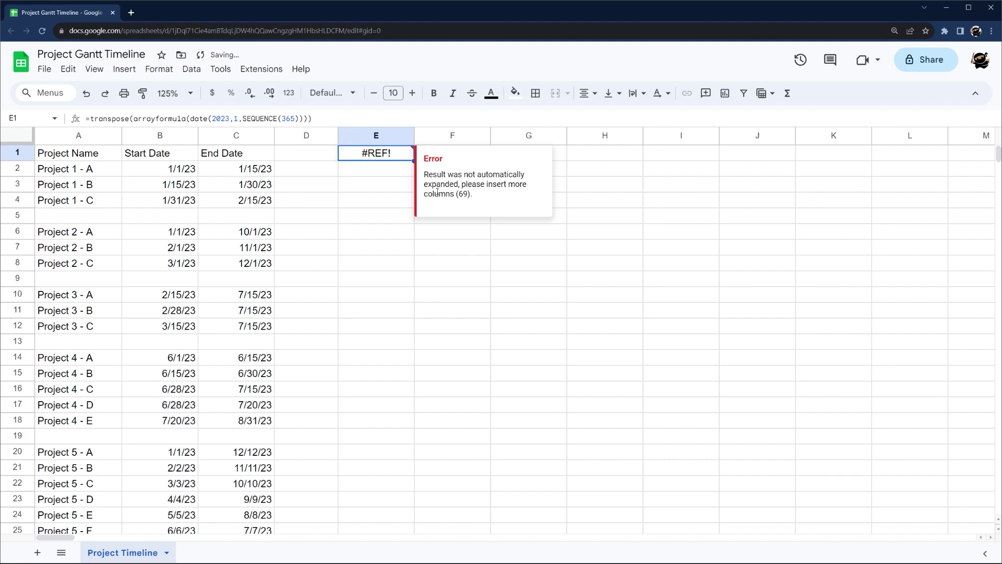
{"action": "left_click", "coordinate": [481, 285]}
{"action": "left_click_drag", "start_coordinate": [443, 136], "coordinate": [875, 136]}
{"action": "right_click", "coordinate": [875, 135]}
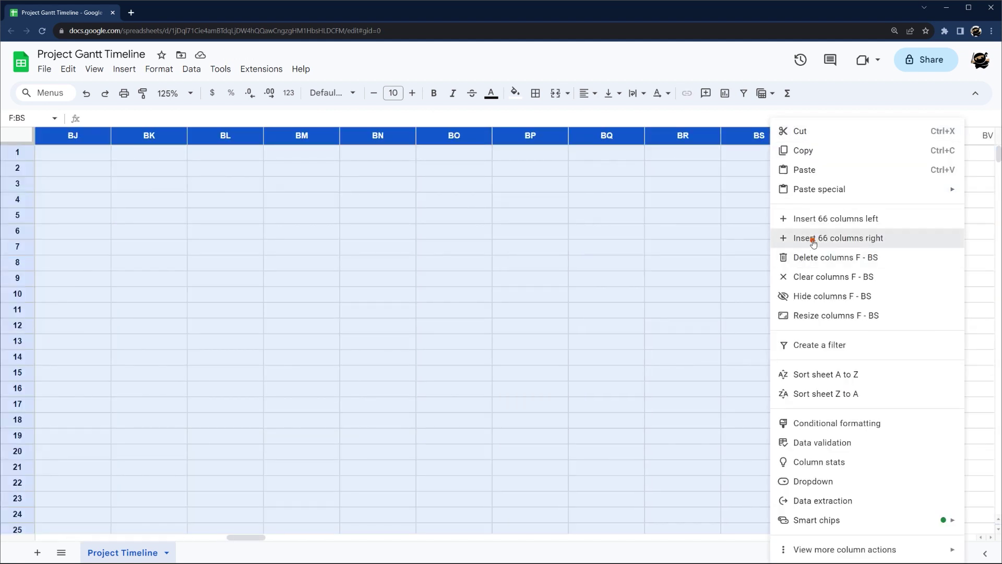
{"action": "left_click", "coordinate": [812, 239]}
{"action": "left_click", "coordinate": [715, 210]}
Insert four more columns to the right of columns BQ through BT
{"action": "left_click_drag", "start_coordinate": [835, 136], "coordinate": [605, 136]}
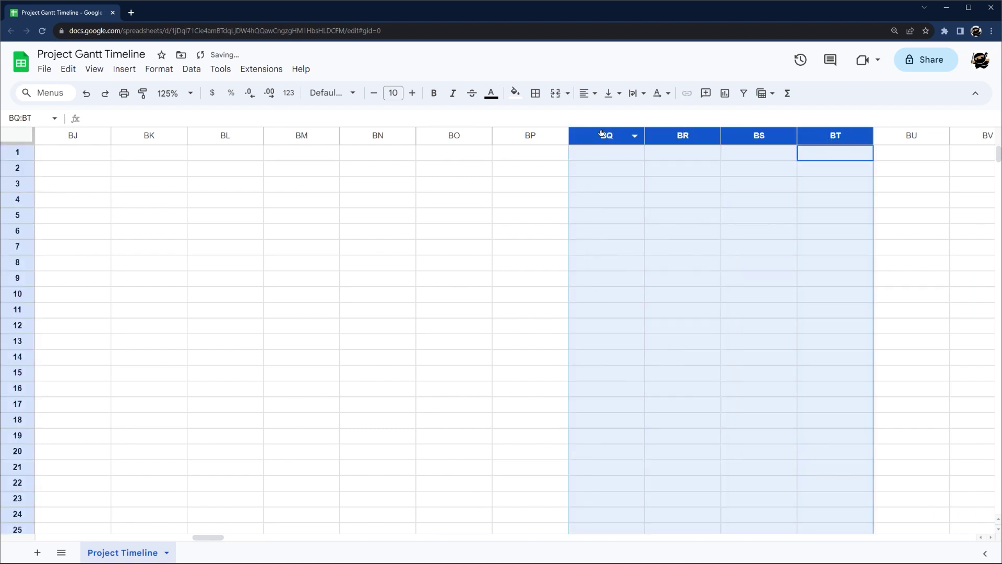
{"action": "right_click", "coordinate": [605, 135]}
{"action": "left_click", "coordinate": [644, 240]}
{"action": "left_click", "coordinate": [564, 258]}
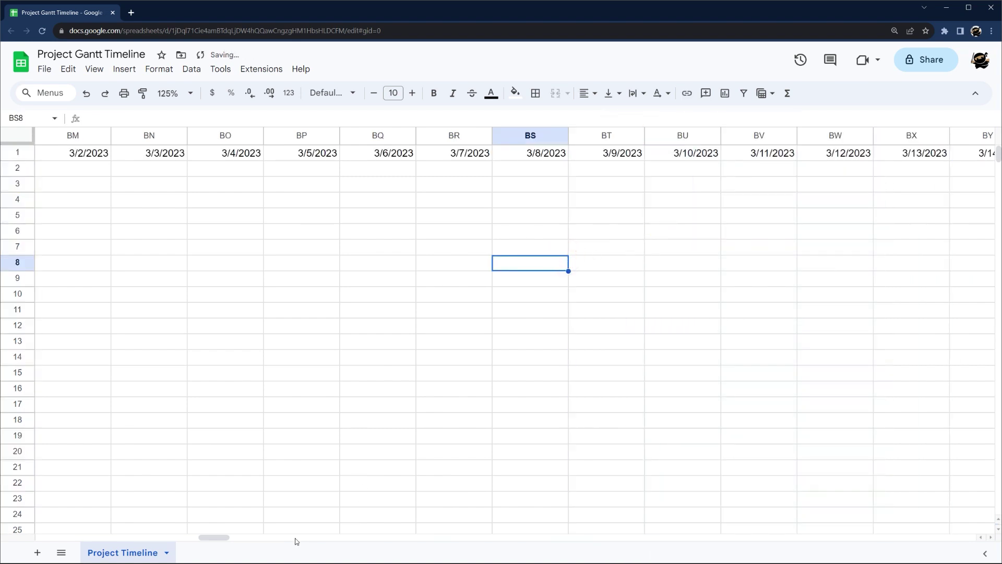
Resize all the date columns, E through NE, to a width of 30 pixels
{"action": "left_click_drag", "start_coordinate": [212, 537], "coordinate": [957, 537]}
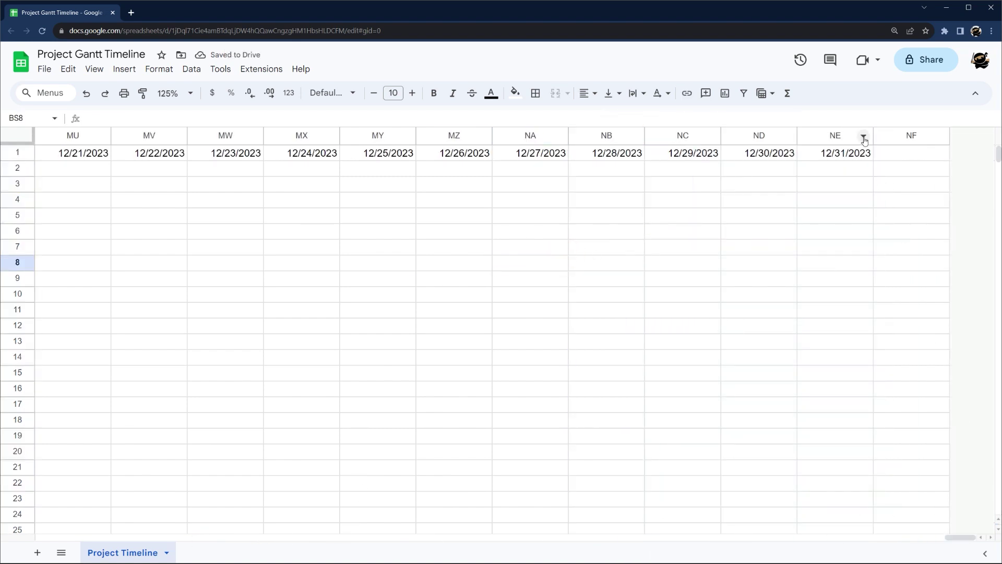
{"action": "left_click", "coordinate": [836, 137]}
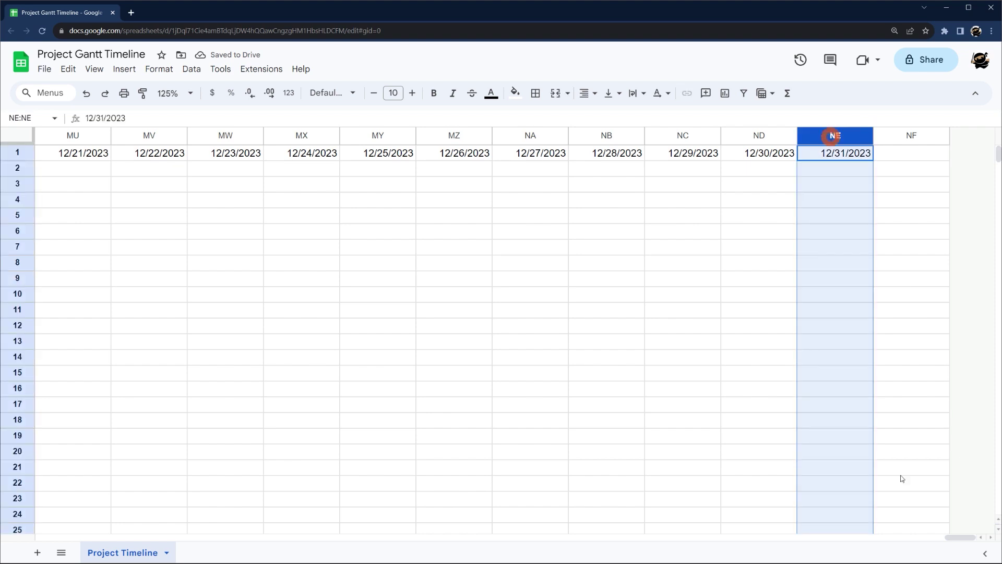
{"action": "left_click_drag", "start_coordinate": [946, 540], "coordinate": [31, 543]}
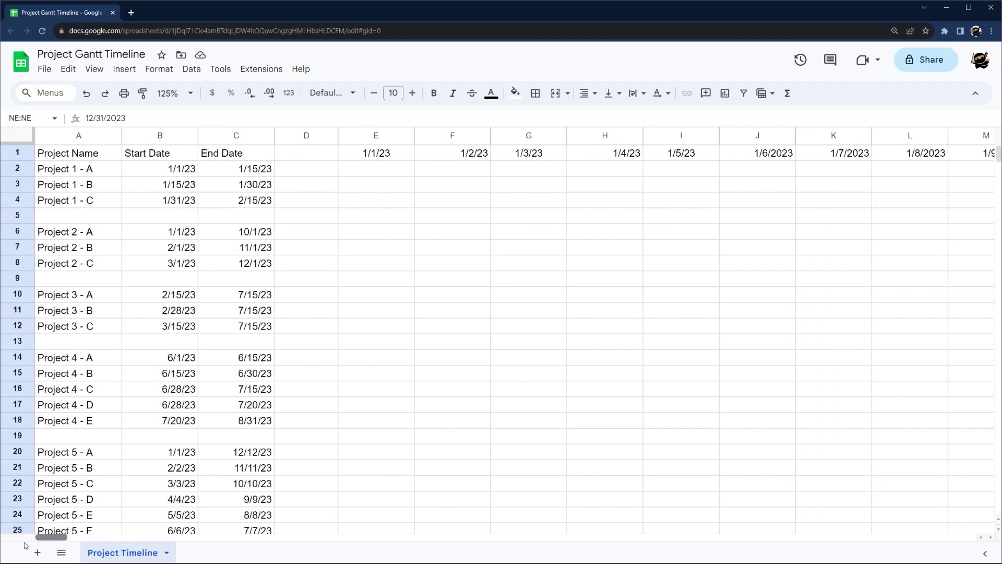
{"action": "left_click", "coordinate": [357, 137], "text": "shift"}
{"action": "right_click", "coordinate": [357, 136]}
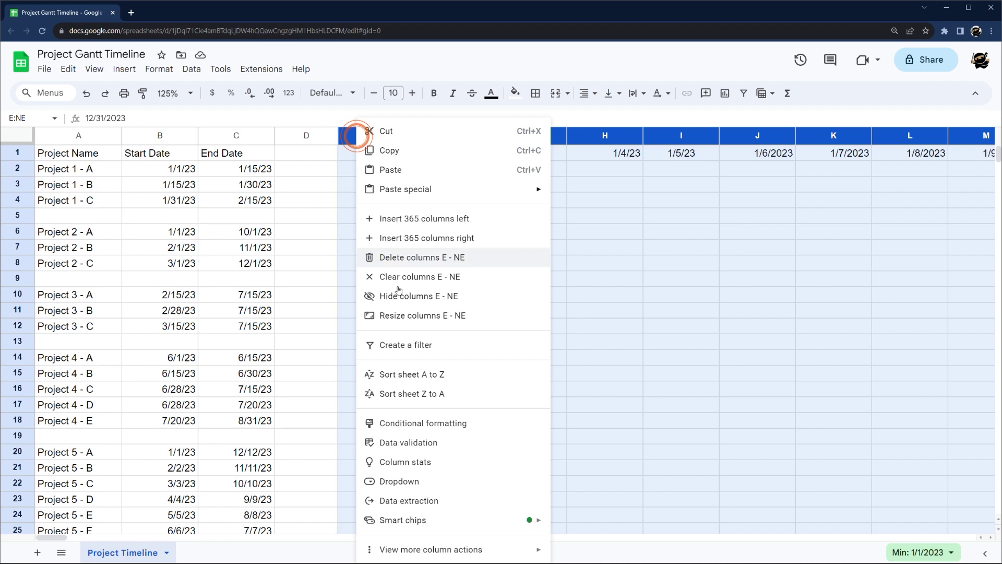
{"action": "left_click", "coordinate": [409, 314]}
{"action": "type", "text": "30"}
{"action": "key", "text": "Return"}
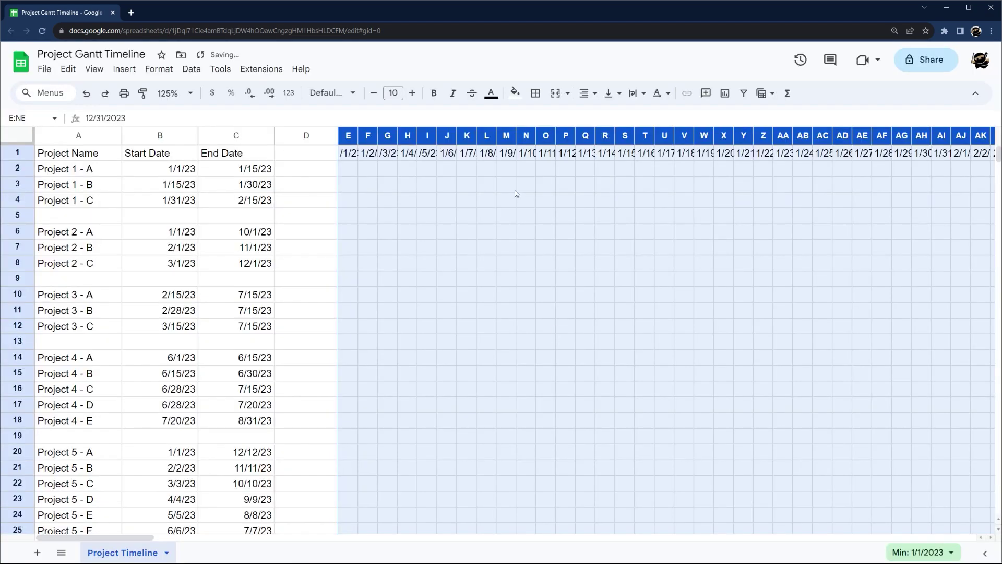
{"action": "left_click", "coordinate": [500, 203]}
Insert a blank row above the header row
{"action": "left_click", "coordinate": [17, 152]}
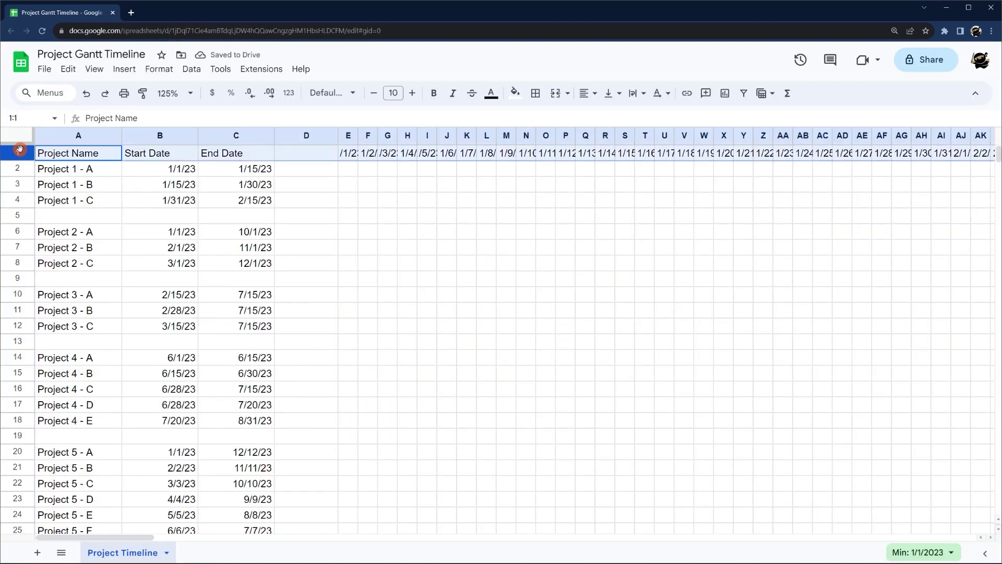
{"action": "right_click", "coordinate": [17, 153]}
{"action": "left_click", "coordinate": [52, 249]}
Copy the transposed date formula from E2 into E1 so the new row also lists the dates
{"action": "left_click", "coordinate": [348, 168]}
{"action": "key", "text": "Return"}
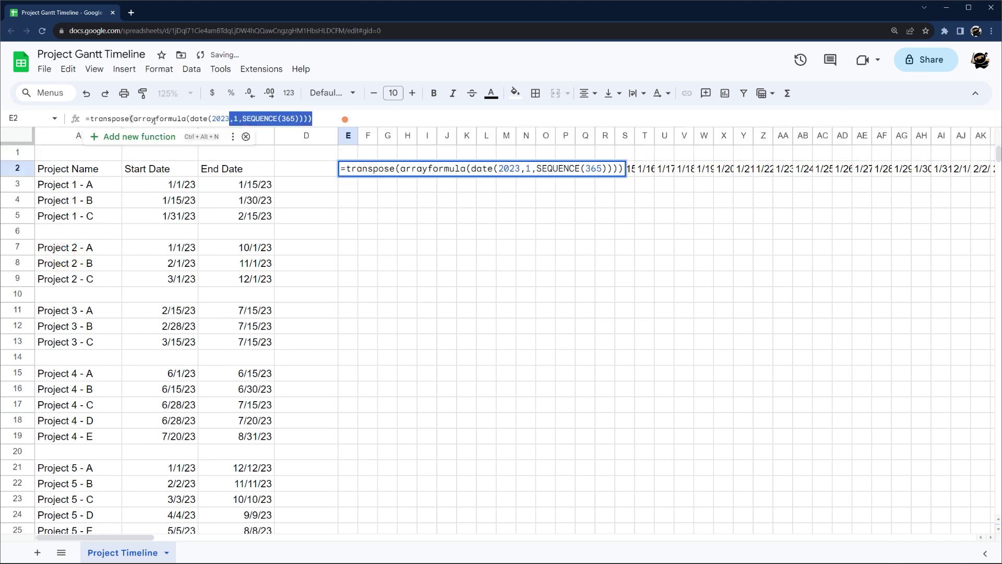
{"action": "key", "text": "Return"}
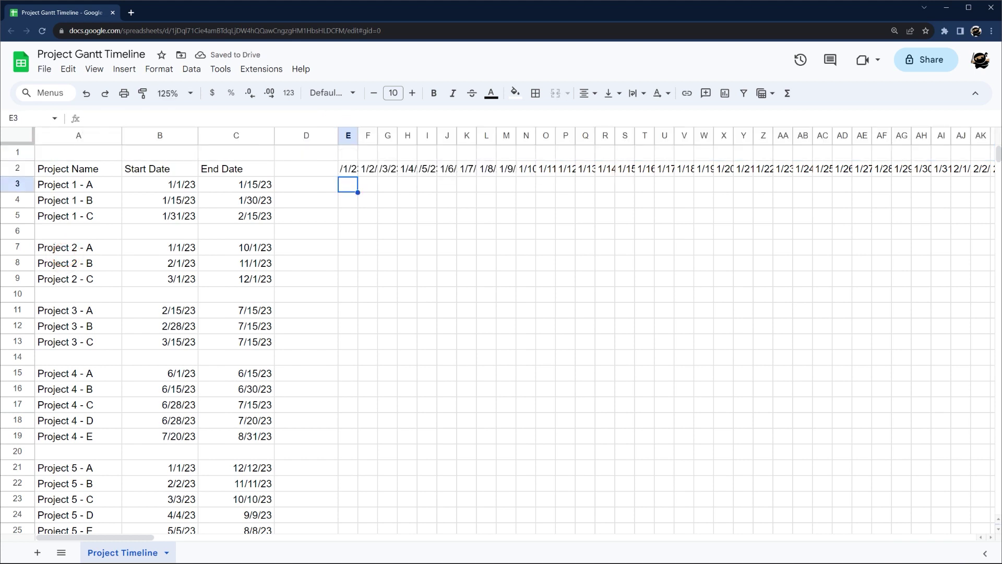
{"action": "double_click", "coordinate": [352, 154]}
{"action": "key", "text": "ctrl+v"}
{"action": "key", "text": "Return"}
{"action": "left_click", "coordinate": [352, 154]}
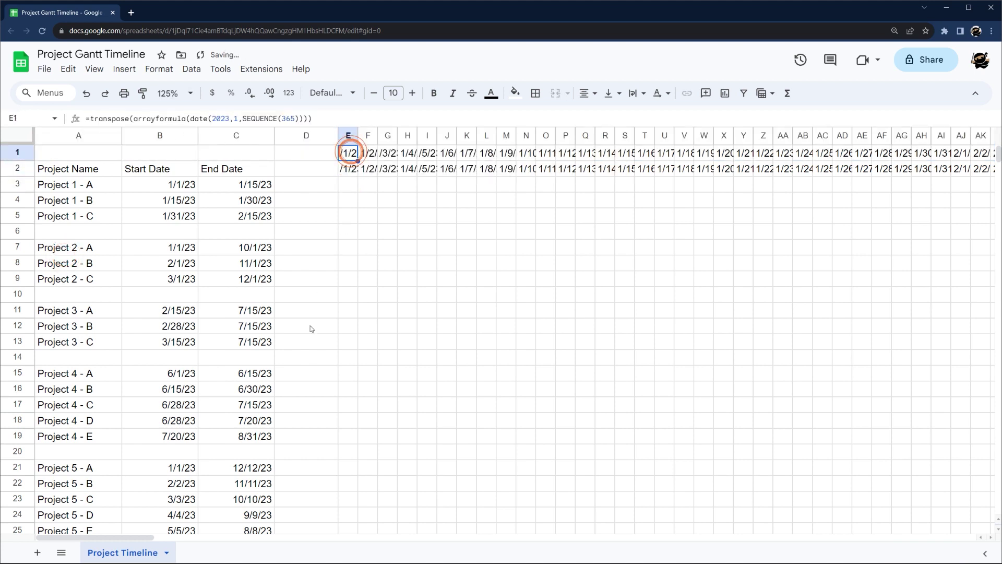
Open the custom date and time formats for row 1 and clear the preset month element
{"action": "left_click", "coordinate": [15, 152]}
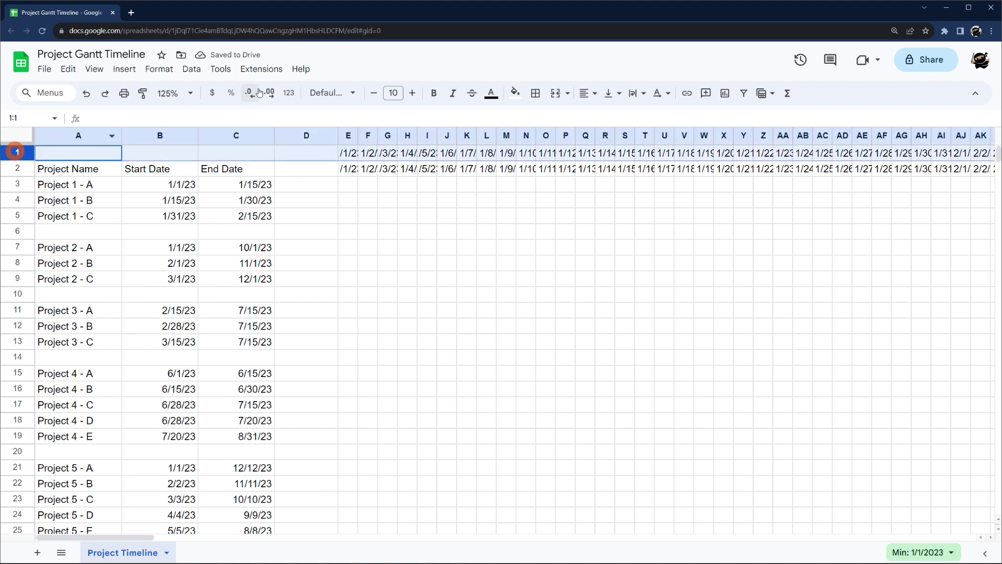
{"action": "left_click", "coordinate": [288, 93]}
{"action": "left_click", "coordinate": [313, 491]}
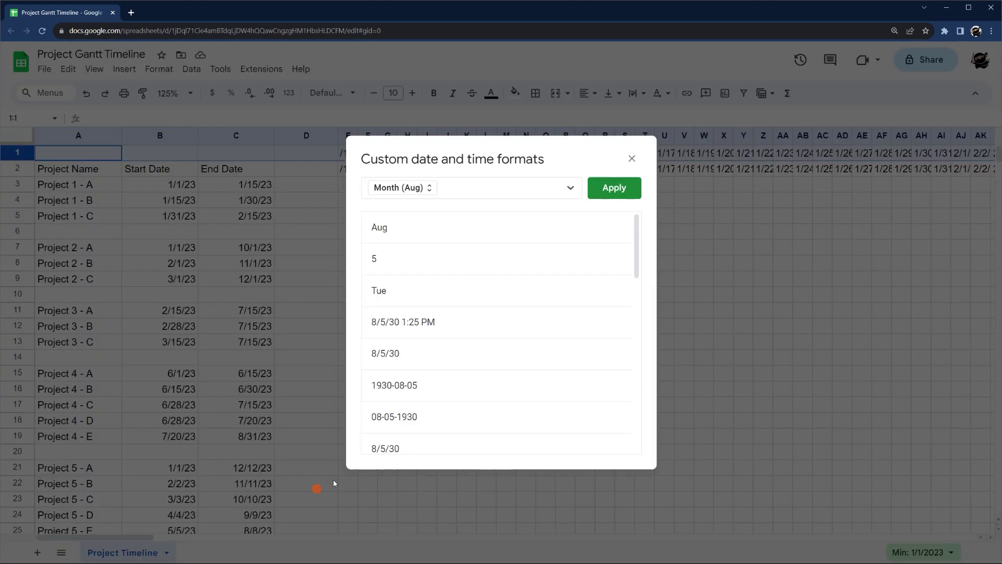
{"action": "left_click", "coordinate": [481, 189]}
{"action": "key", "text": "BackSpace"}
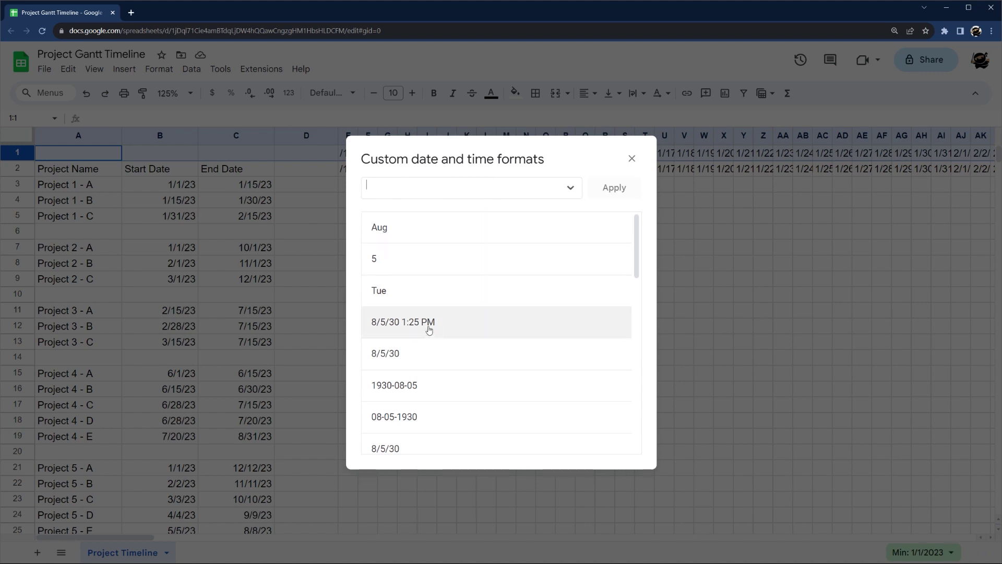
{"action": "left_click", "coordinate": [385, 352]}
{"action": "left_click", "coordinate": [557, 193]}
{"action": "key", "text": "BackSpace"}
{"action": "key", "text": "BackSpace"}
{"action": "key", "text": "BackSpace"}
{"action": "key", "text": "BackSpace"}
{"action": "key", "text": "BackSpace"}
Format row 1 to show only the month as a three-letter abbreviation, such as Aug, and apply it
{"action": "left_click", "coordinate": [567, 188]}
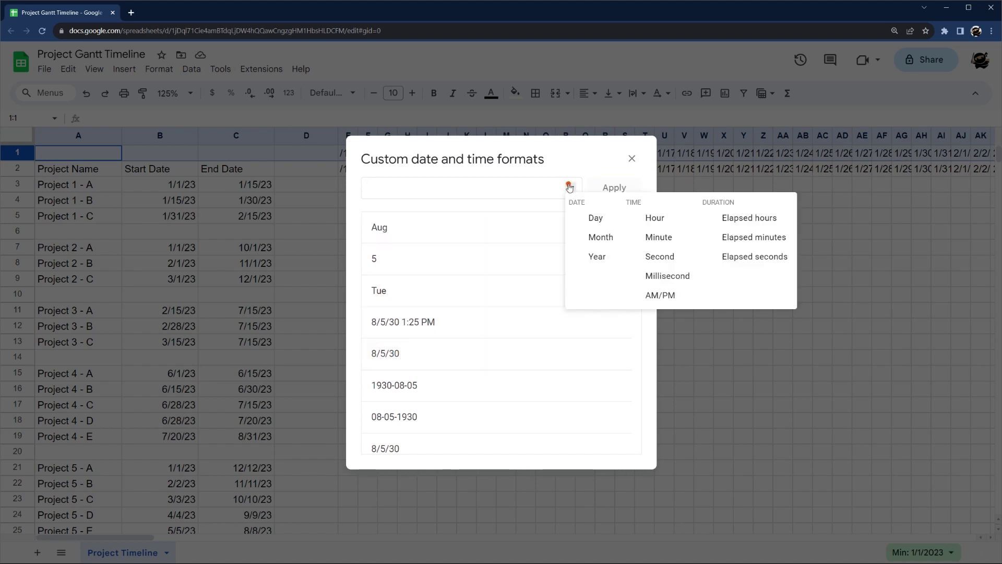
{"action": "left_click", "coordinate": [577, 234]}
{"action": "left_click", "coordinate": [402, 189]}
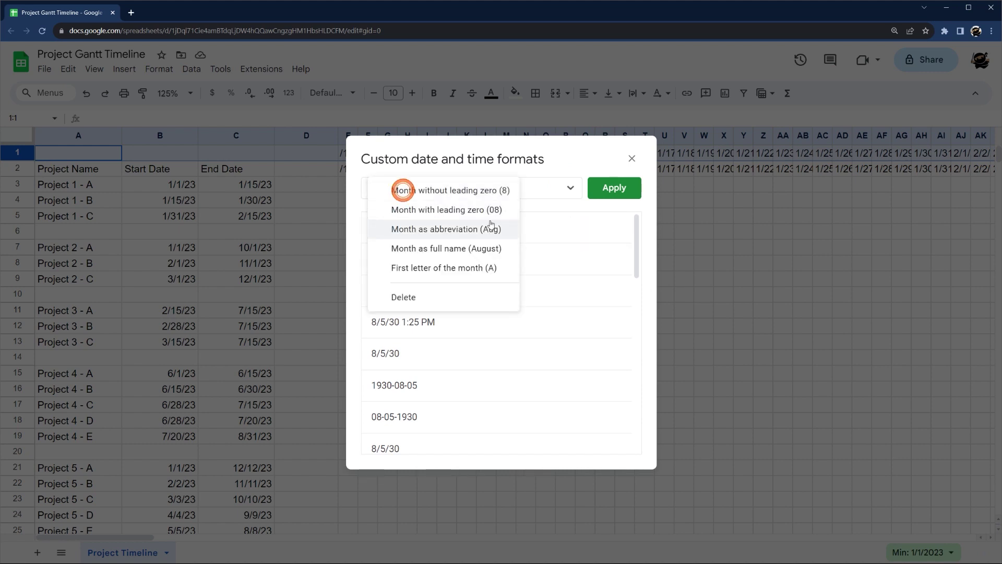
{"action": "left_click", "coordinate": [452, 230]}
{"action": "left_click", "coordinate": [611, 189]}
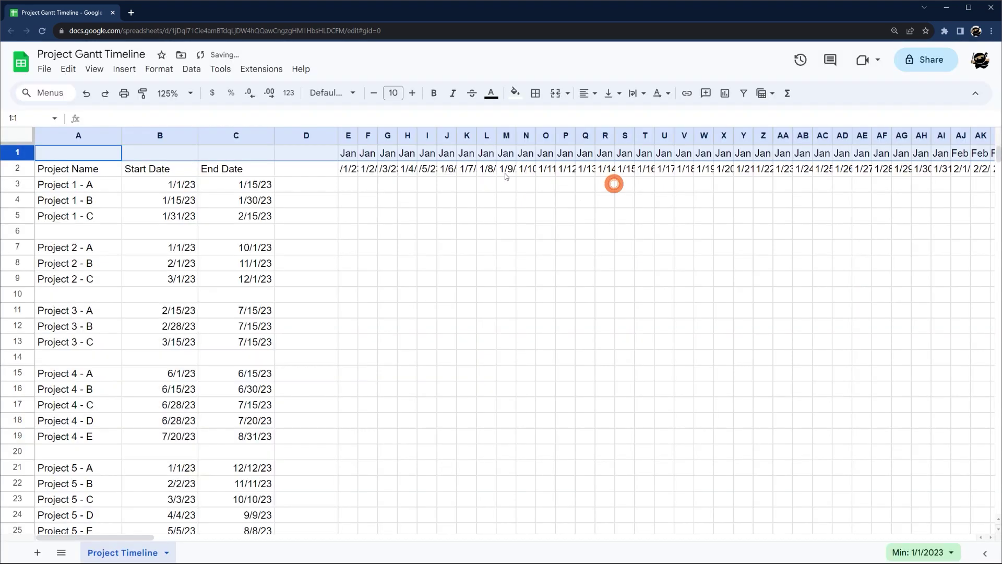
Set the month row's text to Calibri, size 8, centered horizontally and aligned to the middle vertically
{"action": "left_click", "coordinate": [328, 92]}
{"action": "left_click", "coordinate": [347, 222]}
{"action": "left_click", "coordinate": [373, 93]}
{"action": "left_click", "coordinate": [374, 93]}
{"action": "left_click", "coordinate": [587, 93]}
{"action": "left_click", "coordinate": [607, 115]}
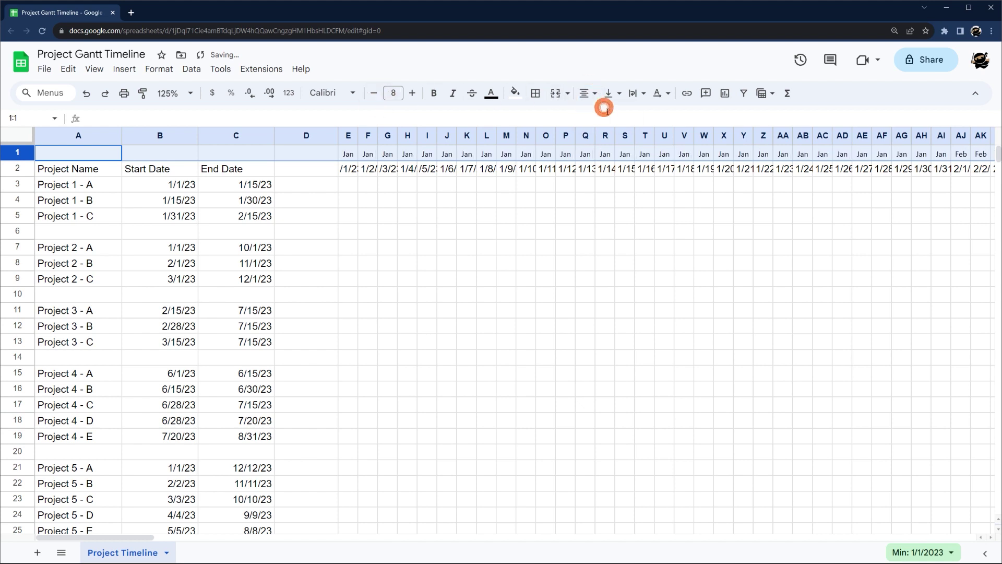
{"action": "left_click", "coordinate": [613, 93]}
{"action": "left_click", "coordinate": [625, 115]}
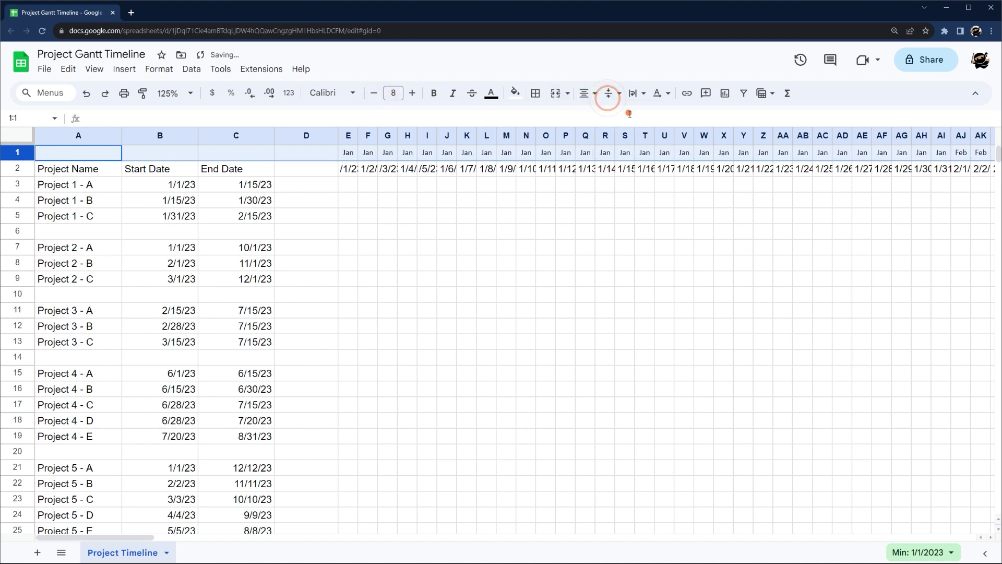
Open the custom date and time formats for E2:NE2 and clear the preset month, day and year elements
{"action": "left_click", "coordinate": [354, 168]}
{"action": "left_click_drag", "start_coordinate": [138, 537], "coordinate": [960, 537]}
{"action": "left_click", "coordinate": [901, 168], "text": "shift"}
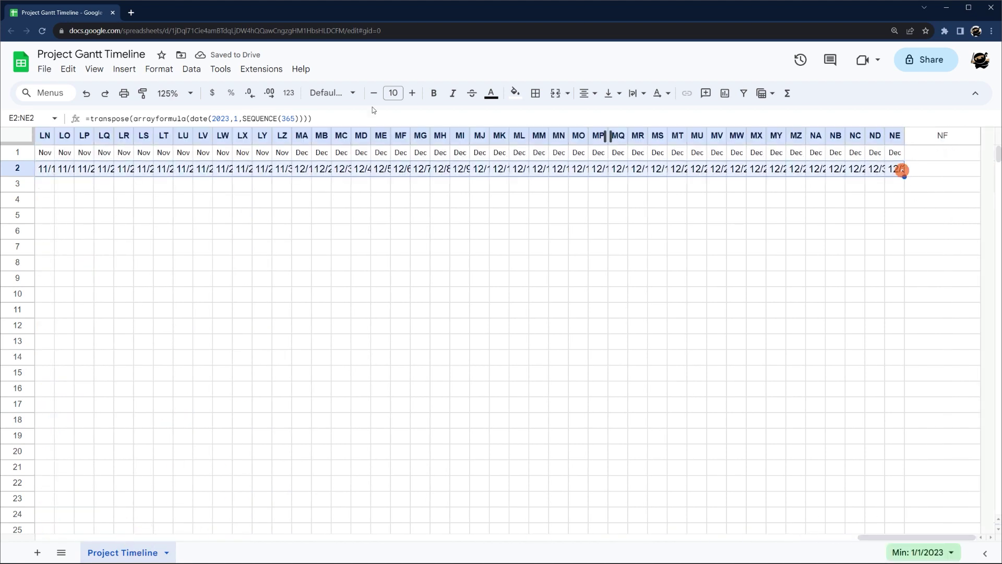
{"action": "left_click", "coordinate": [289, 93]}
{"action": "left_click", "coordinate": [333, 495]}
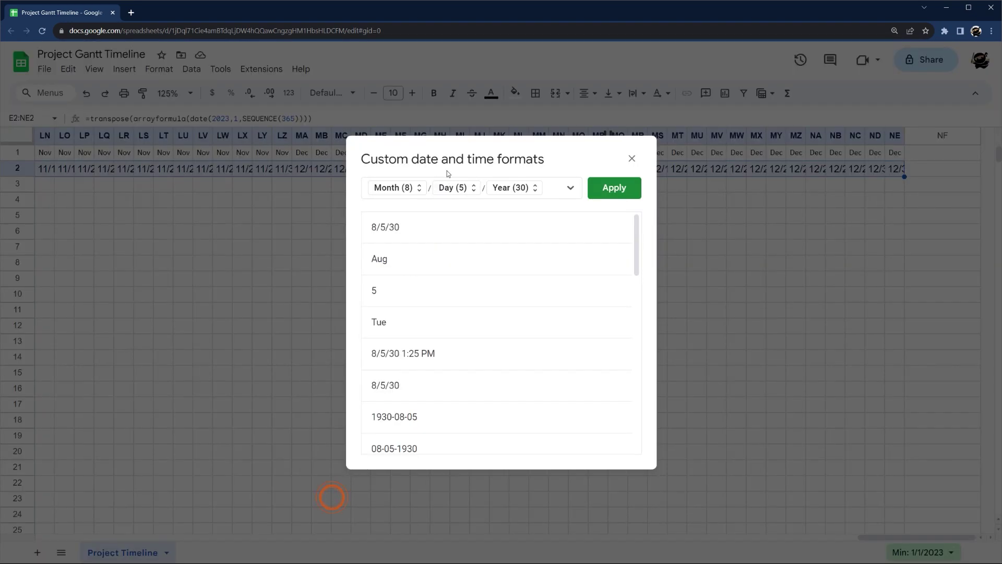
{"action": "left_click", "coordinate": [548, 188]}
{"action": "key", "text": "BackSpace"}
{"action": "key", "text": "BackSpace"}
{"action": "key", "text": "BackSpace"}
{"action": "key", "text": "BackSpace"}
{"action": "key", "text": "BackSpace"}
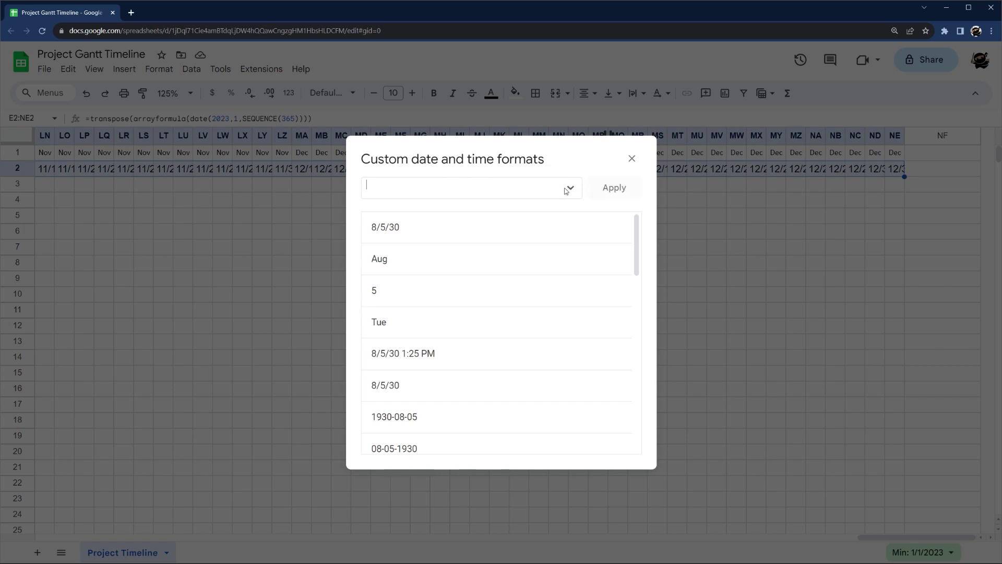
Format the dates in E2:NE2 as a day number without leading zero and apply it
{"action": "left_click", "coordinate": [570, 188]}
{"action": "left_click", "coordinate": [593, 219]}
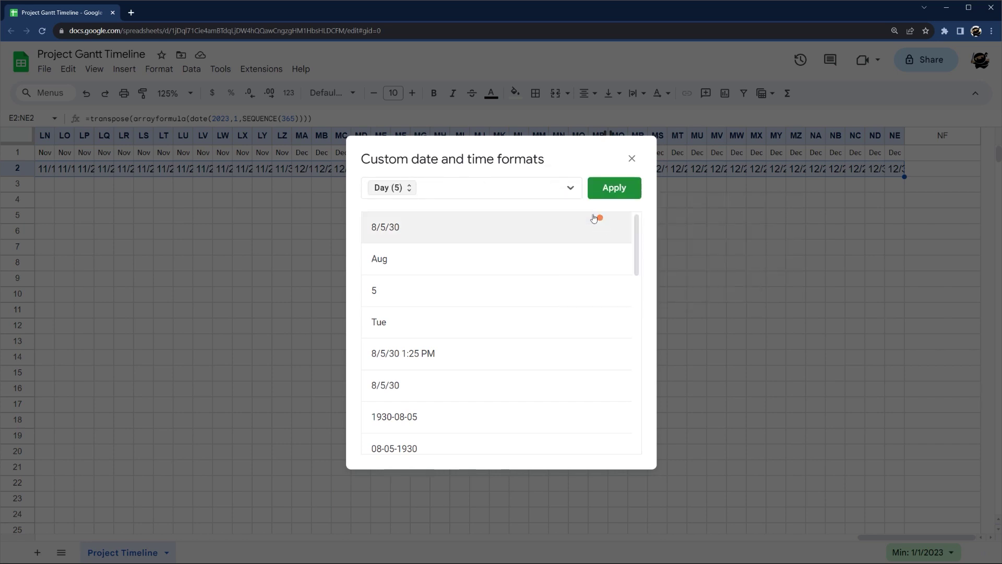
{"action": "left_click", "coordinate": [390, 188]}
{"action": "left_click", "coordinate": [396, 190]}
{"action": "left_click", "coordinate": [613, 189]}
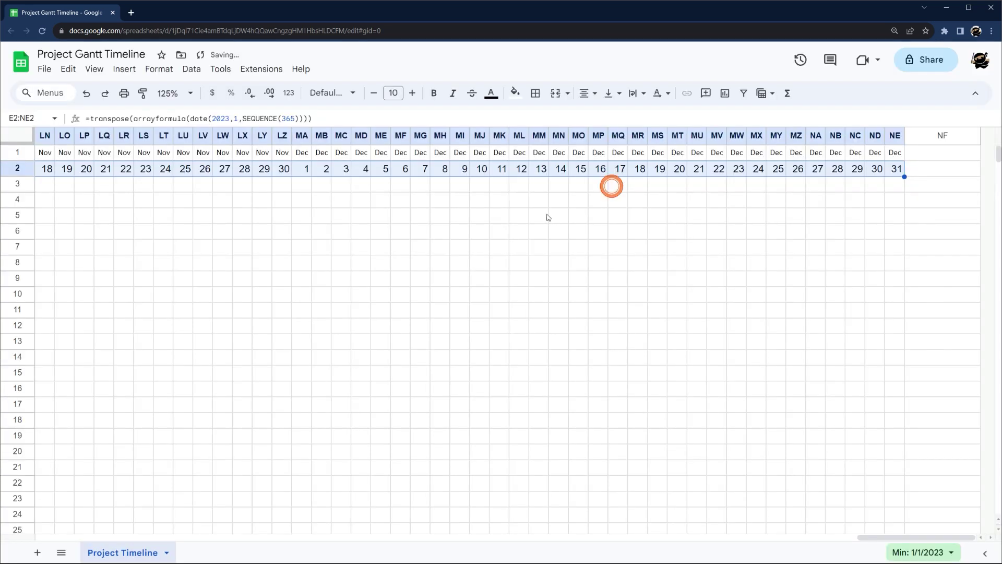
Center the day numbers in E2:NE2 horizontally and set their font to Calibri
{"action": "left_click", "coordinate": [584, 93]}
{"action": "left_click", "coordinate": [622, 117]}
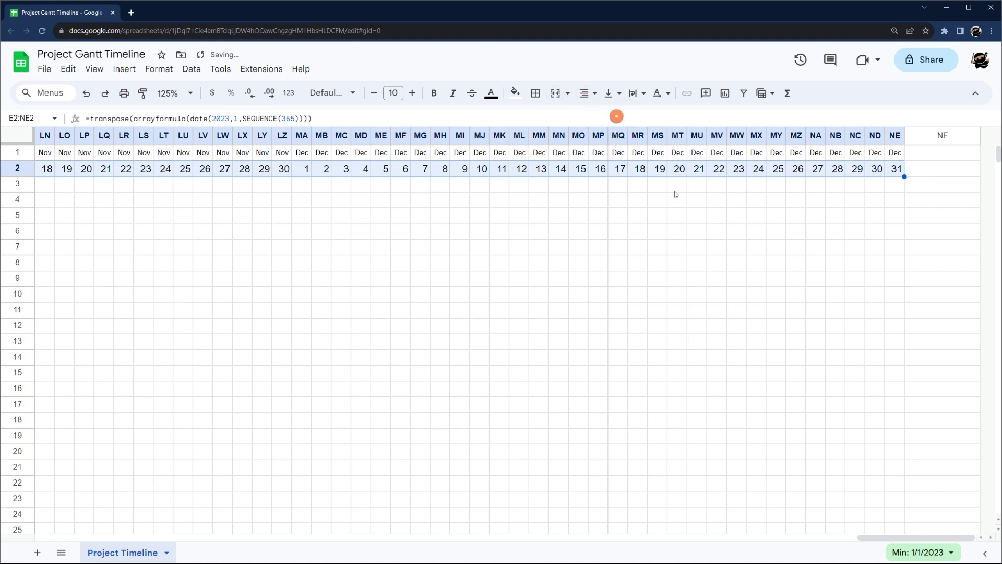
{"action": "left_click", "coordinate": [584, 93]}
{"action": "left_click", "coordinate": [605, 116]}
{"action": "left_click", "coordinate": [318, 92]}
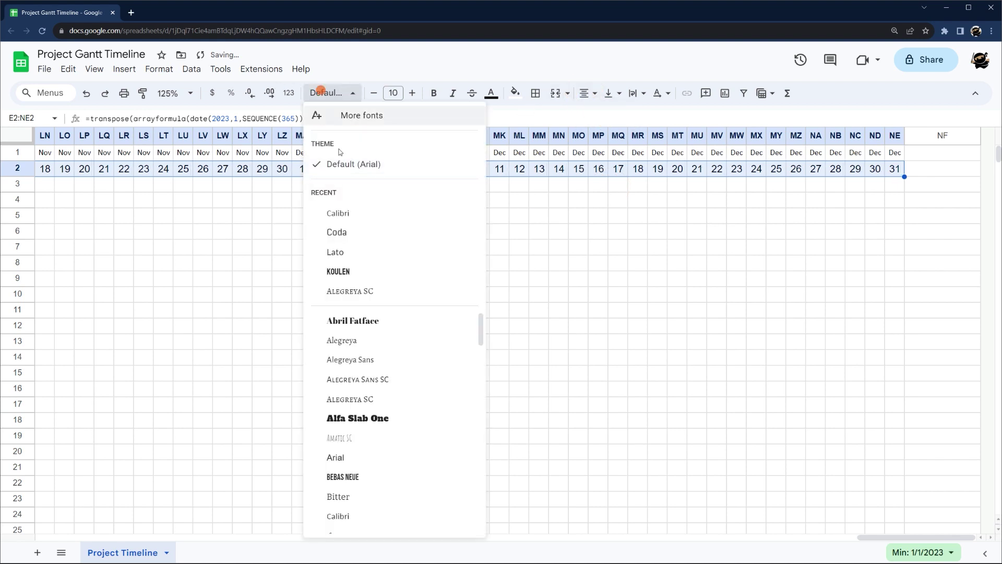
{"action": "left_click", "coordinate": [344, 209]}
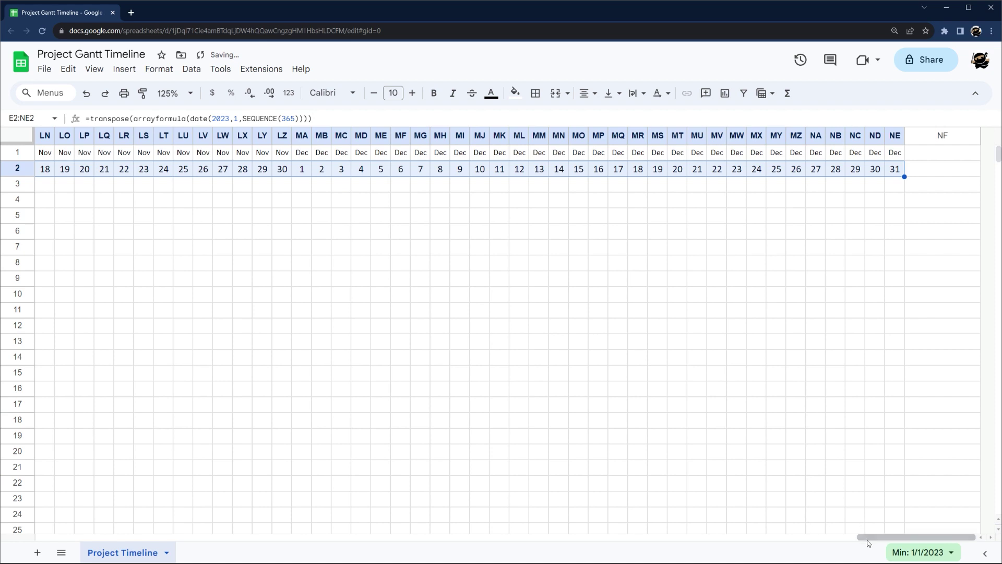
Check the date formula in the day row against the start and end dates of Project 1 - A
{"action": "left_click_drag", "start_coordinate": [867, 538], "coordinate": [37, 551]}
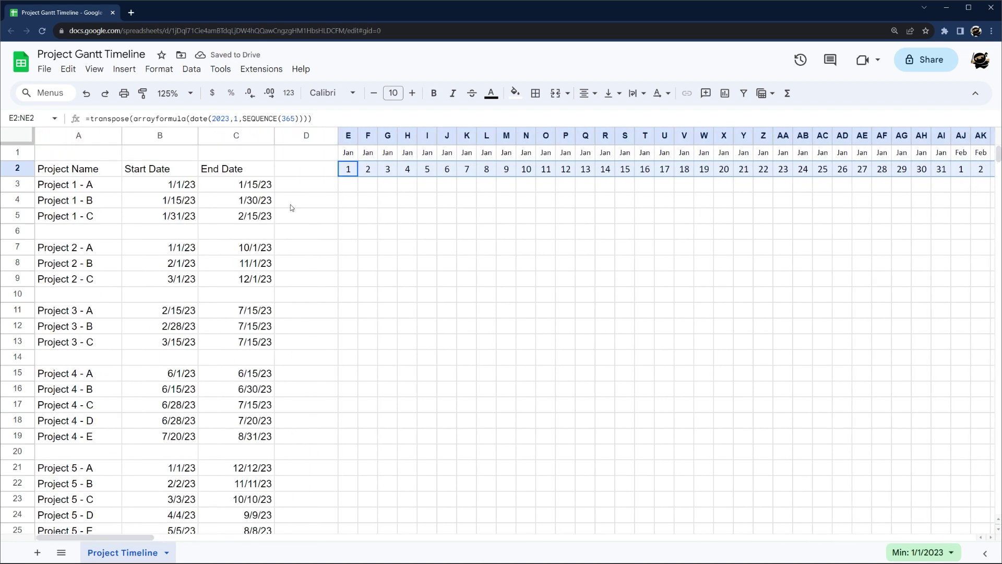
{"action": "left_click", "coordinate": [346, 151]}
{"action": "left_click", "coordinate": [349, 168]}
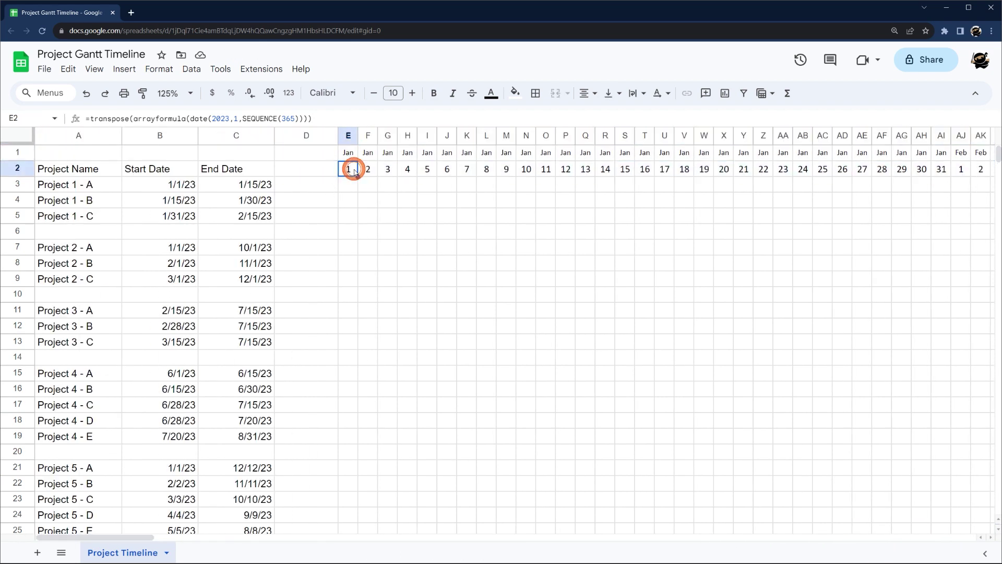
{"action": "left_click", "coordinate": [351, 188]}
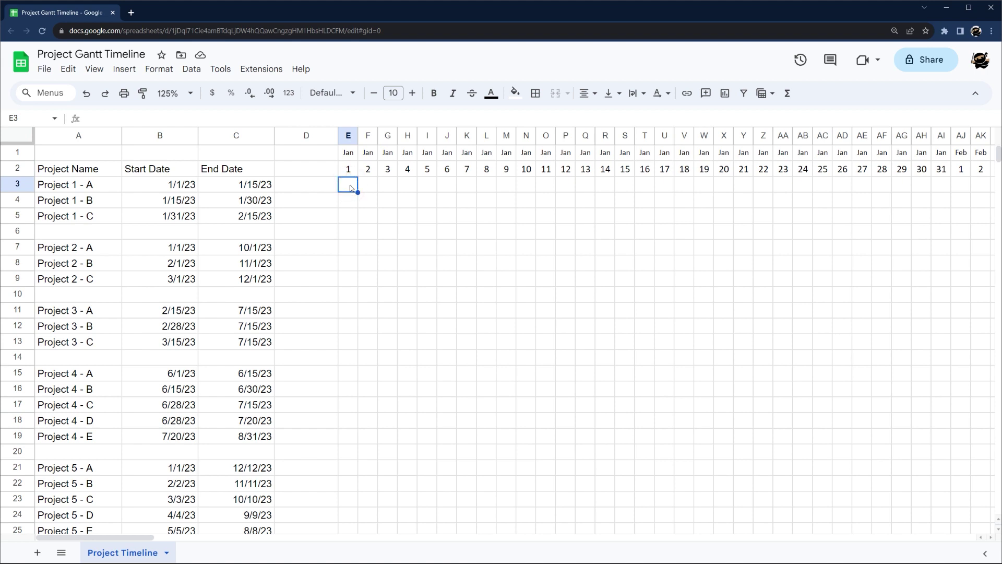
{"action": "left_click", "coordinate": [352, 172]}
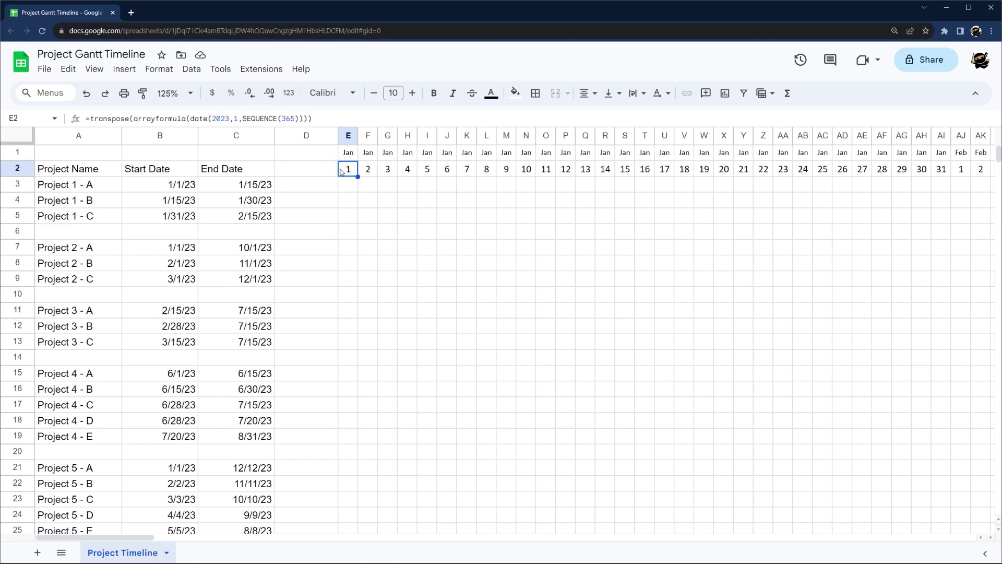
{"action": "left_click_drag", "start_coordinate": [167, 185], "coordinate": [235, 185]}
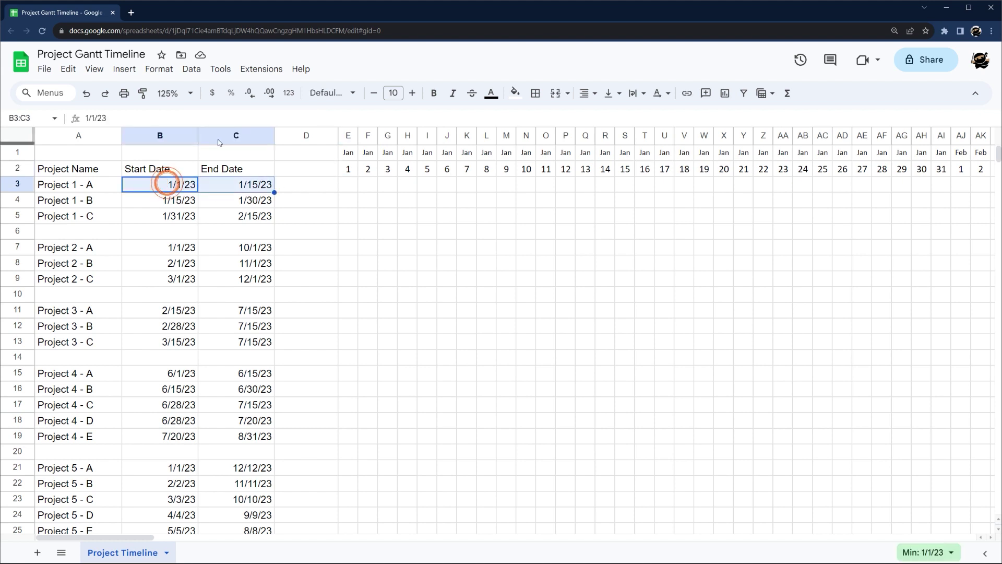
Start a conditional formatting rule at cell E3 with a light green fill
{"action": "left_click", "coordinate": [348, 185]}
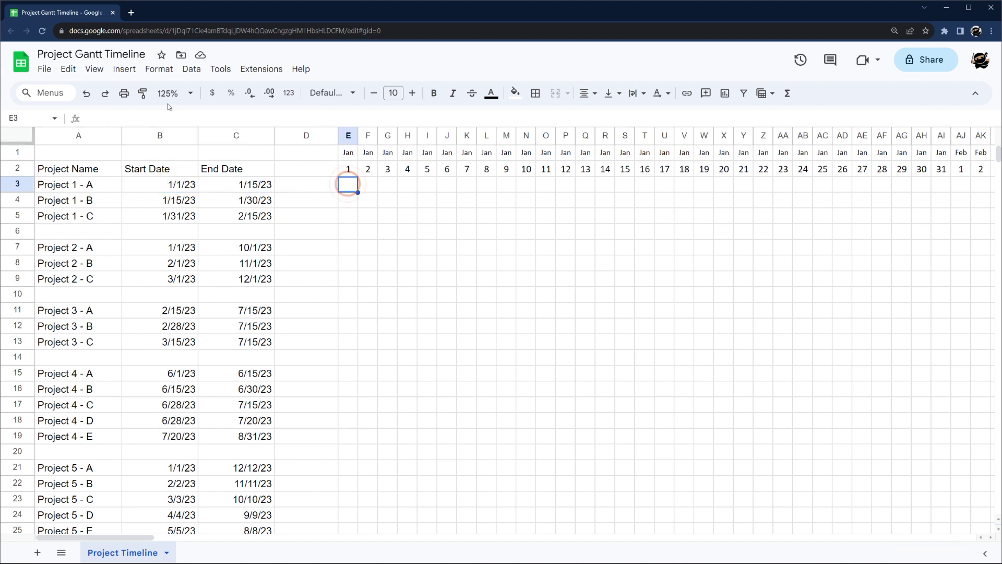
{"action": "left_click", "coordinate": [159, 69]}
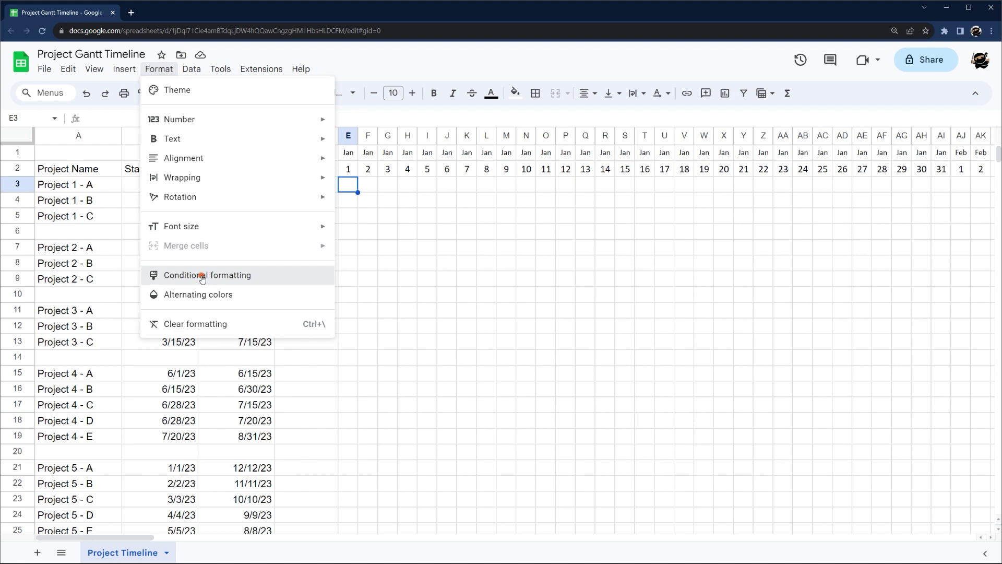
{"action": "left_click", "coordinate": [202, 278]}
{"action": "left_click", "coordinate": [916, 326]}
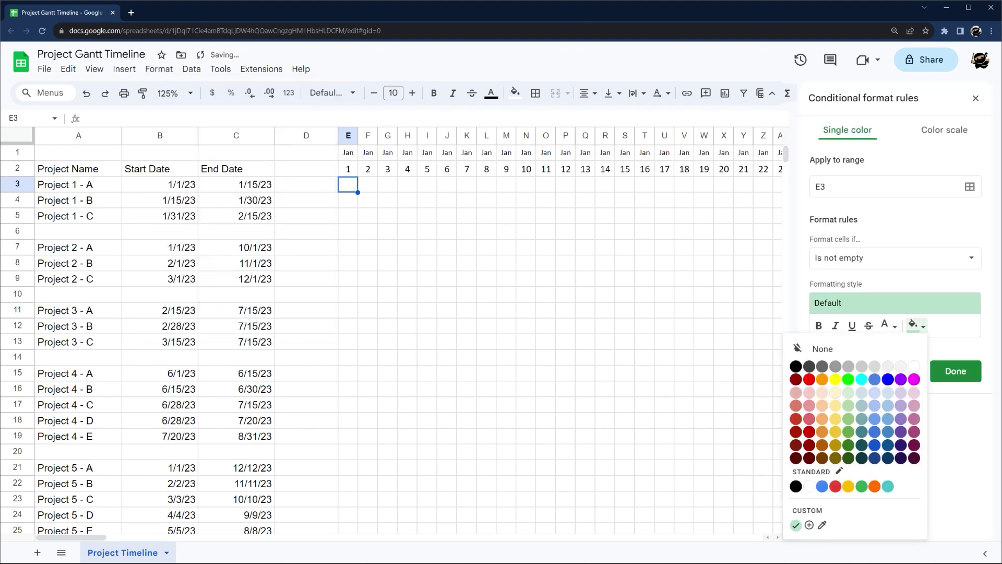
{"action": "left_click", "coordinate": [847, 392]}
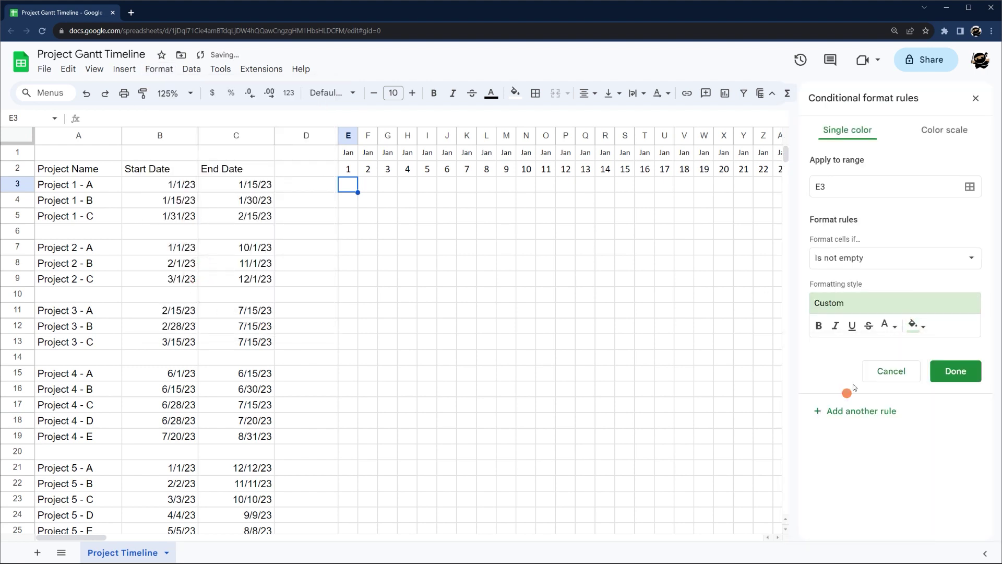
Extend the conditional formatting rule's range to E3:NE, covering all the date columns
{"action": "left_click", "coordinate": [895, 259]}
{"action": "left_click", "coordinate": [854, 185]}
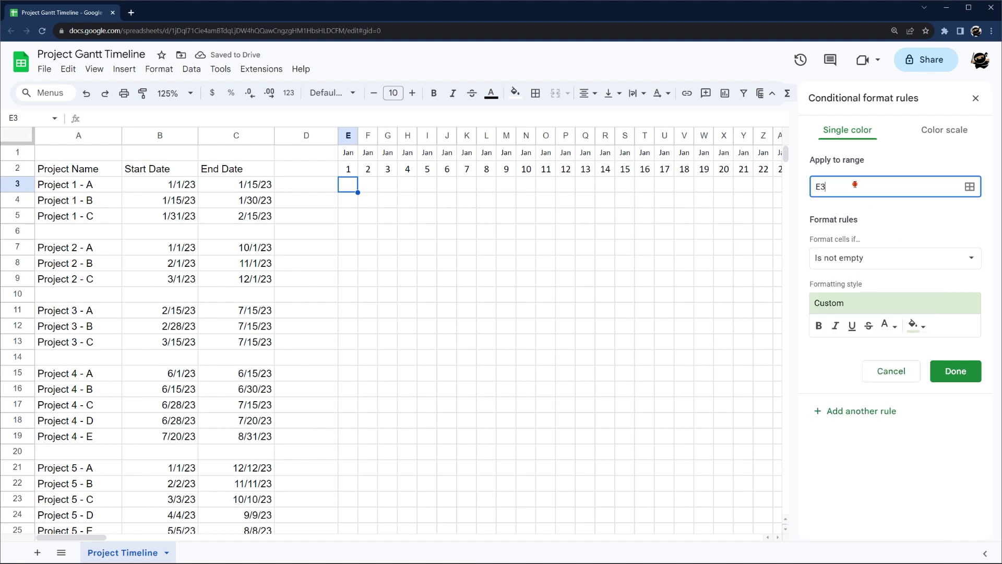
{"action": "left_click_drag", "start_coordinate": [93, 536], "coordinate": [820, 539]}
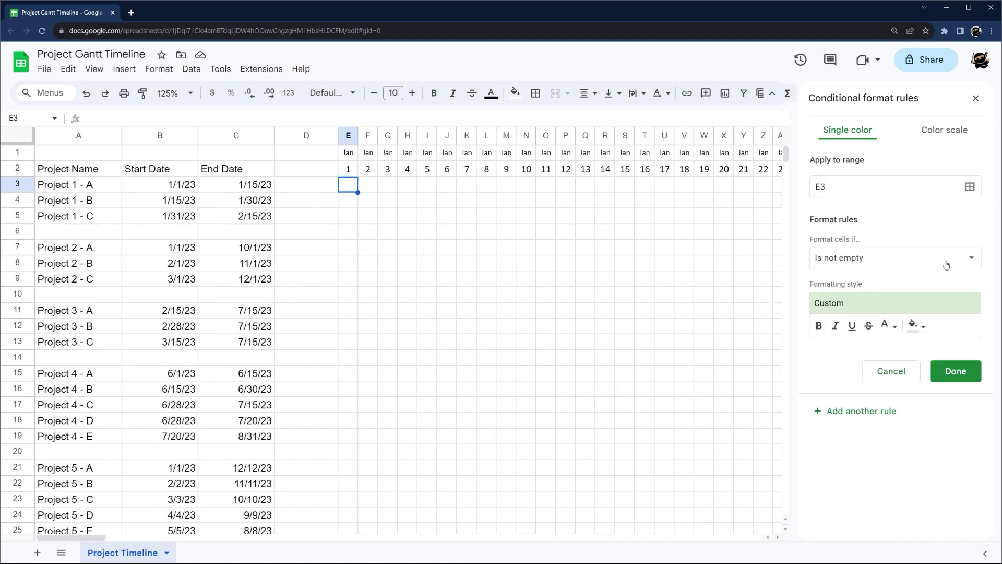
{"action": "left_click", "coordinate": [843, 188]}
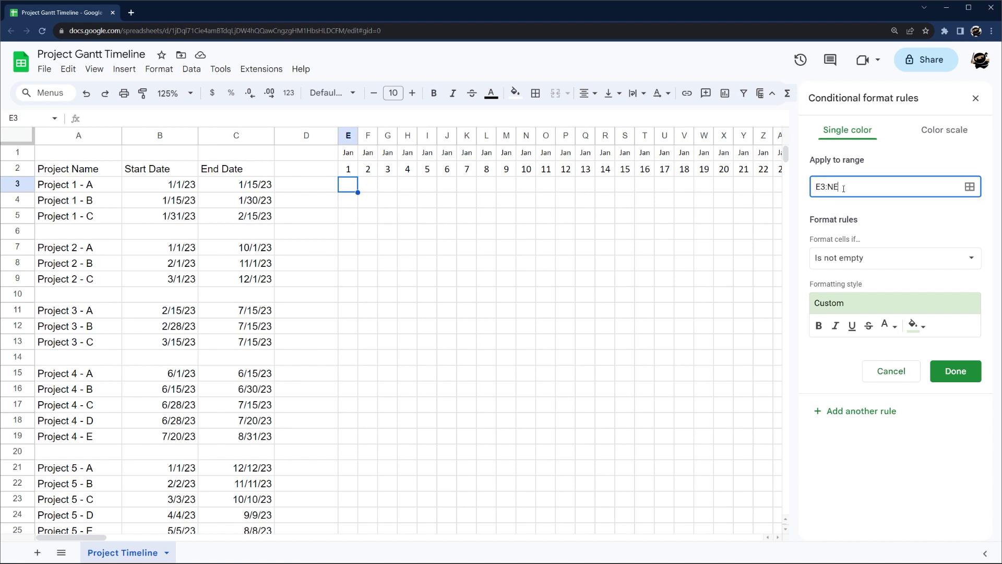
Set the rule's condition to the custom formula =AND(E$2>$B3,E$2<$C3)
{"action": "left_click", "coordinate": [856, 258]}
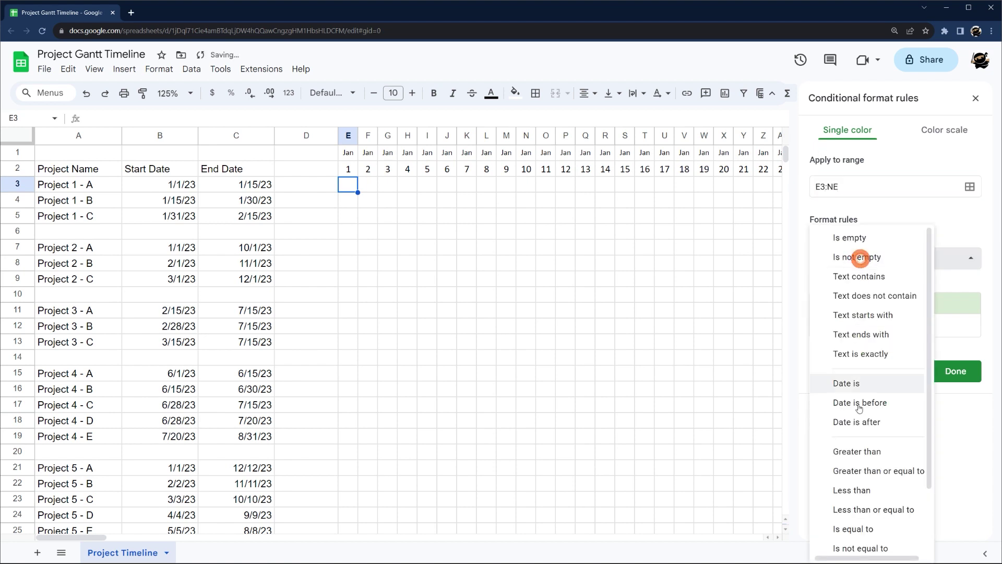
{"action": "scroll", "coordinate": [858, 543], "scroll_direction": "down", "scroll_amount": 2}
{"action": "left_click", "coordinate": [856, 543]}
{"action": "left_click", "coordinate": [847, 285]}
{"action": "type", "text": "=AND(E$2"}
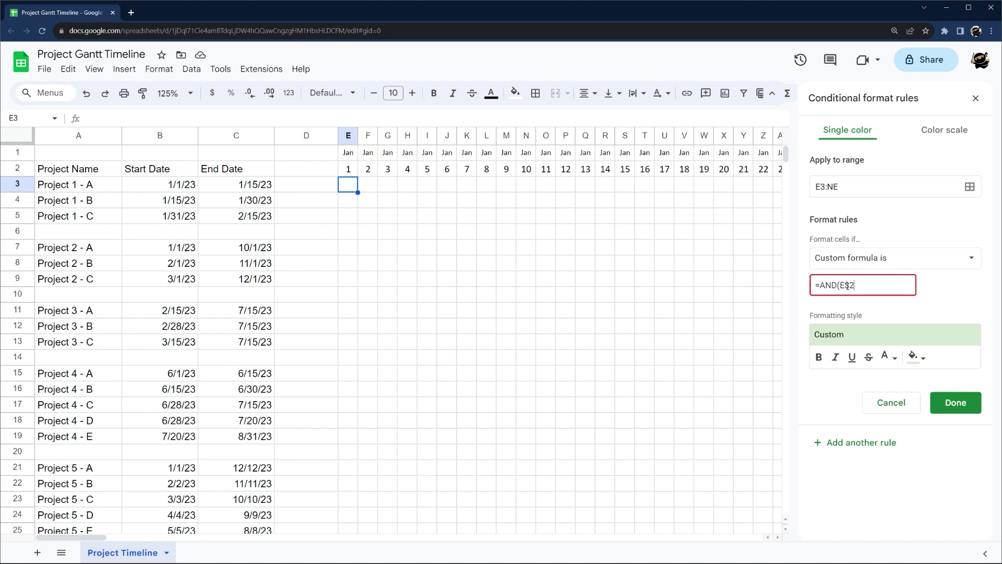
{"action": "left_click_drag", "start_coordinate": [847, 285], "coordinate": [854, 285]}
{"action": "left_click", "coordinate": [864, 285]}
{"action": "type", "text": "3)"}
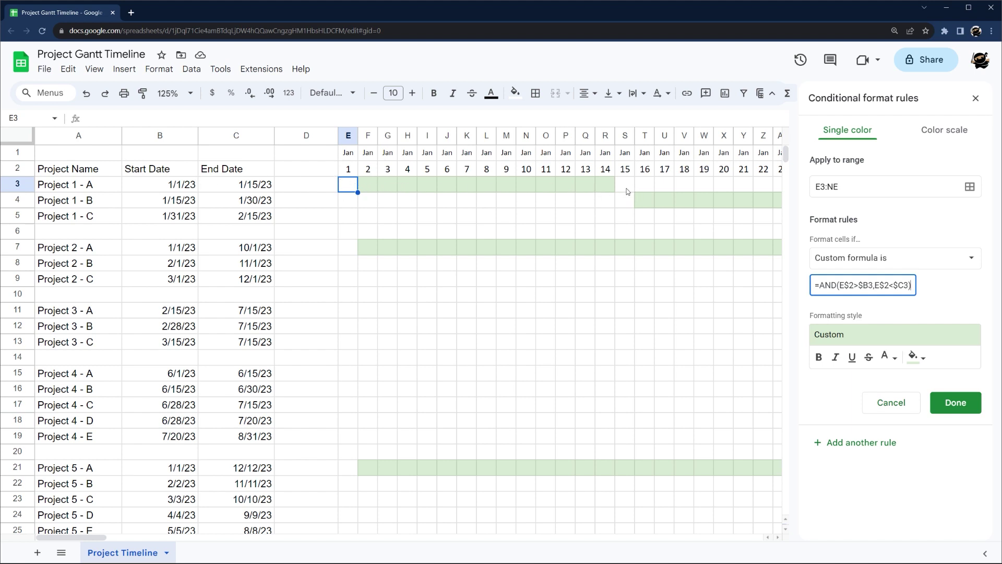
Try to make the start and end date comparisons in the formula inclusive by adding equals signs
{"action": "left_click", "coordinate": [860, 283]}
{"action": "type", "text": "="}
{"action": "left_click", "coordinate": [895, 285]}
{"action": "type", "text": "="}
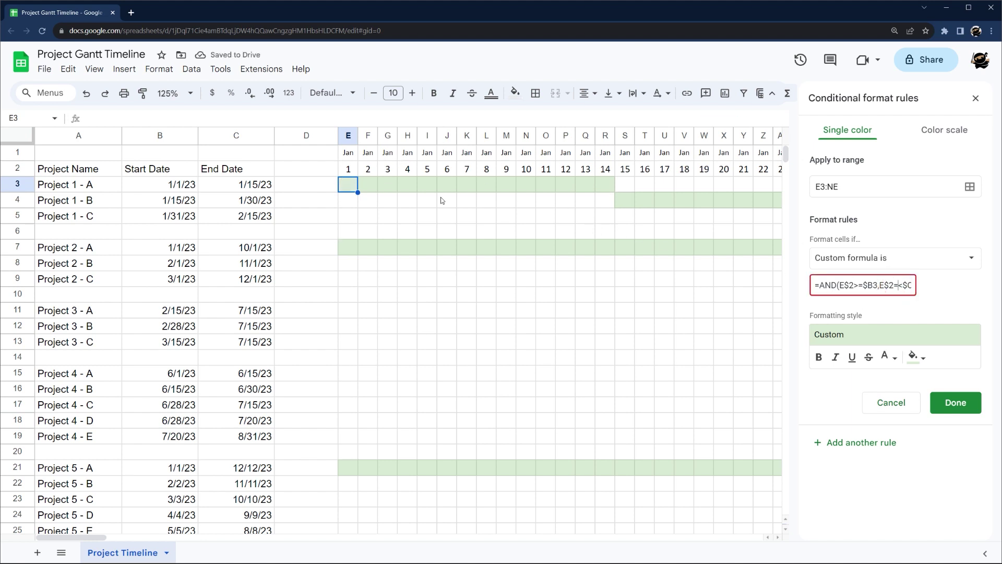
{"action": "key", "text": "BackSpace"}
{"action": "left_click", "coordinate": [866, 284]}
{"action": "key", "text": "BackSpace"}
Save the light green rule and add another rule for the same range with the custom formula =E$2=$B3
{"action": "left_click", "coordinate": [956, 402]}
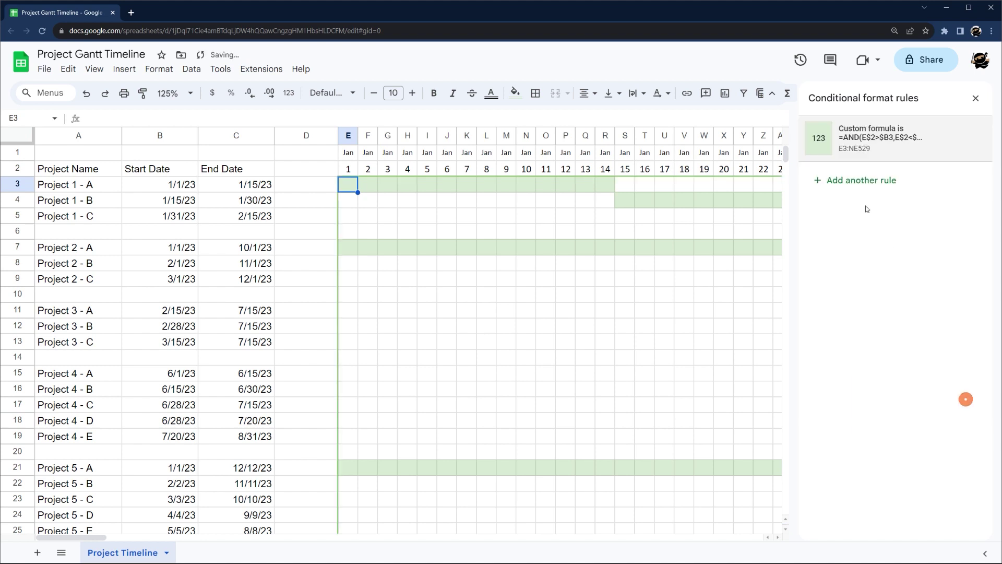
{"action": "left_click", "coordinate": [849, 148]}
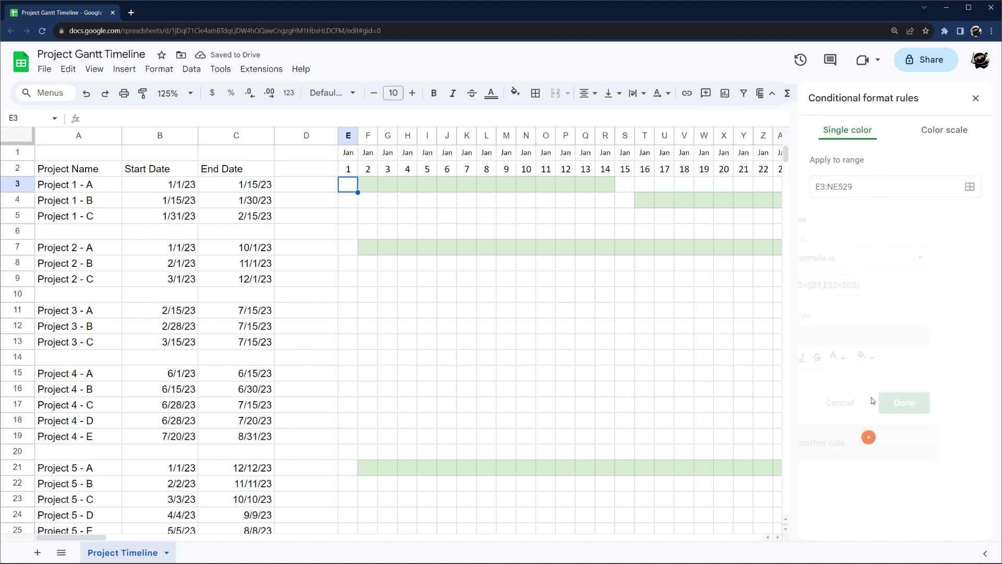
{"action": "left_click_drag", "start_coordinate": [820, 285], "coordinate": [837, 283]}
{"action": "key", "text": "BackSpace"}
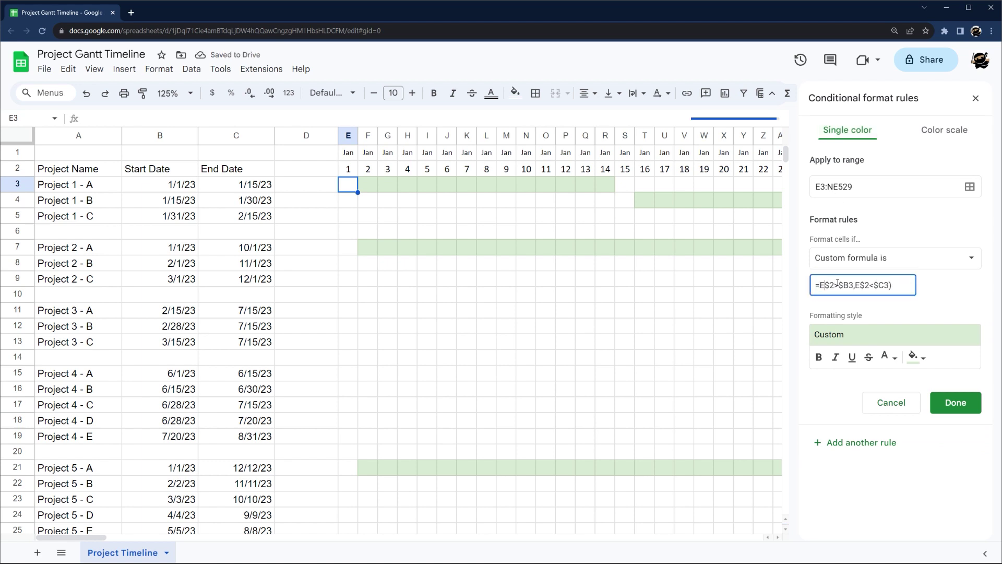
{"action": "key", "text": "End"}
{"action": "key", "text": "BackSpace"}
{"action": "key", "text": "BackSpace"}
{"action": "key", "text": "BackSpace"}
{"action": "key", "text": "BackSpace"}
{"action": "key", "text": "BackSpace"}
{"action": "key", "text": "BackSpace"}
{"action": "key", "text": "BackSpace"}
{"action": "key", "text": "BackSpace"}
{"action": "key", "text": "BackSpace"}
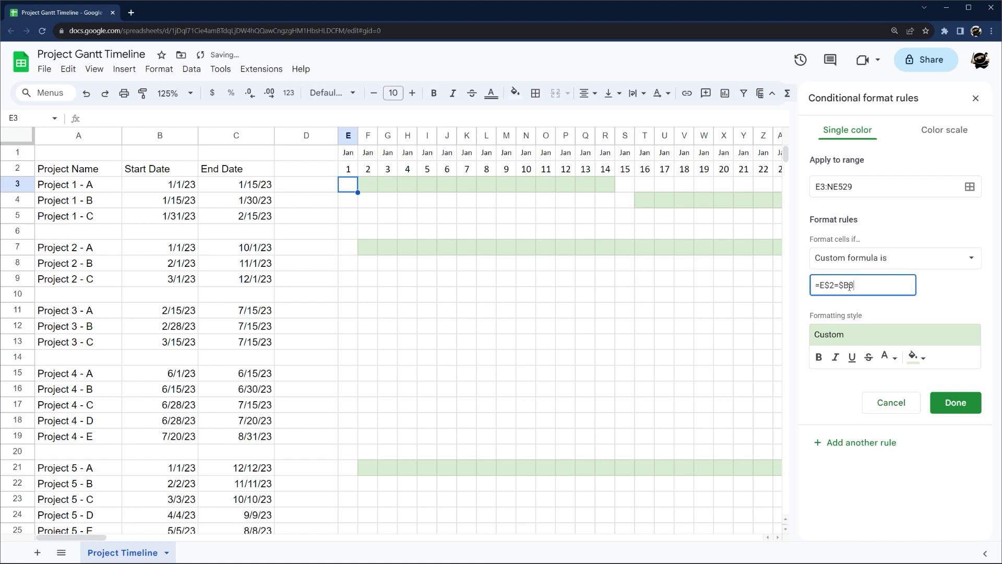
Give the start-date rule a darker green fill and save it
{"action": "left_click", "coordinate": [917, 357]}
{"action": "left_click", "coordinate": [912, 356]}
{"action": "left_click", "coordinate": [912, 355]}
{"action": "left_click", "coordinate": [848, 241]}
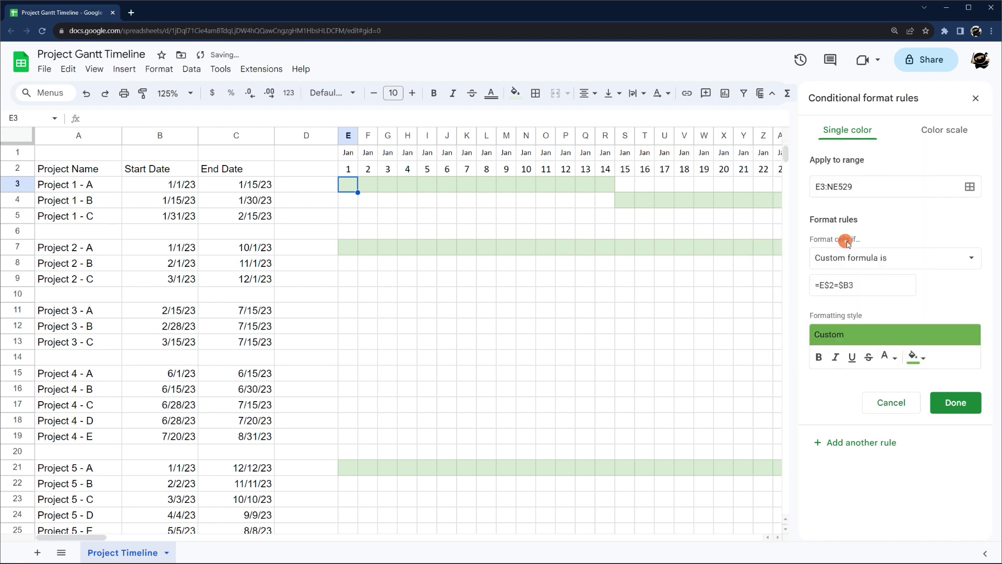
{"action": "left_click", "coordinate": [955, 402]}
Add another rule for E3:NE529 with the custom formula =E$2=$C3 and a dark purple fill, save it and close the rules
{"action": "left_click", "coordinate": [857, 193]}
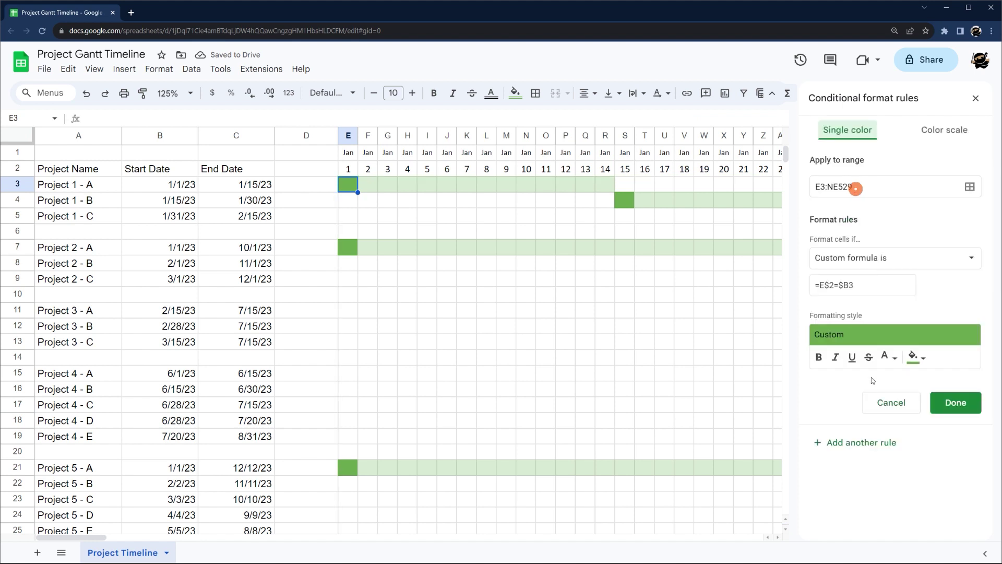
{"action": "left_click", "coordinate": [871, 442]}
{"action": "left_click", "coordinate": [912, 357]}
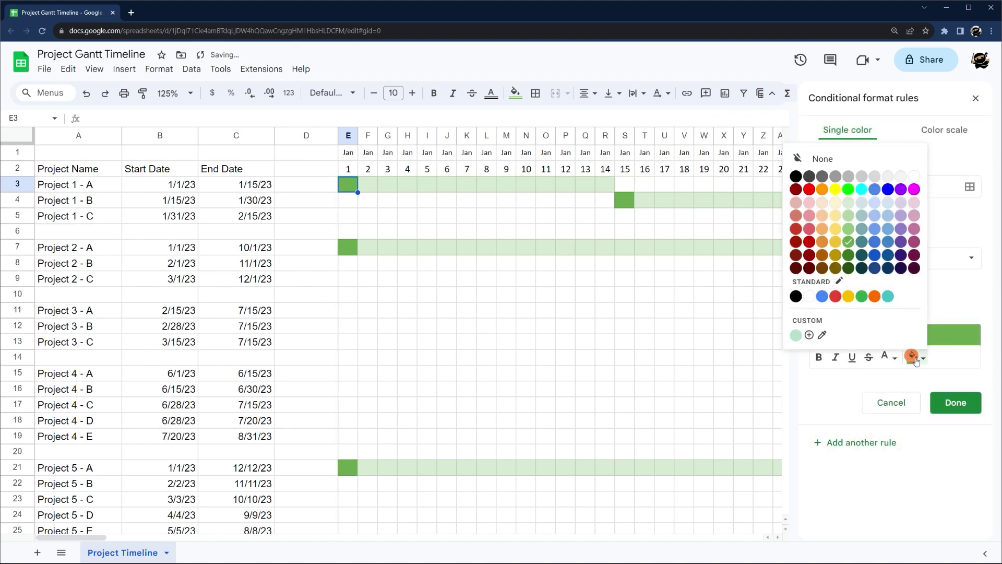
{"action": "left_click", "coordinate": [900, 233]}
{"action": "left_click", "coordinate": [844, 283]}
{"action": "key", "text": "BackSpace"}
{"action": "type", "text": "C3"}
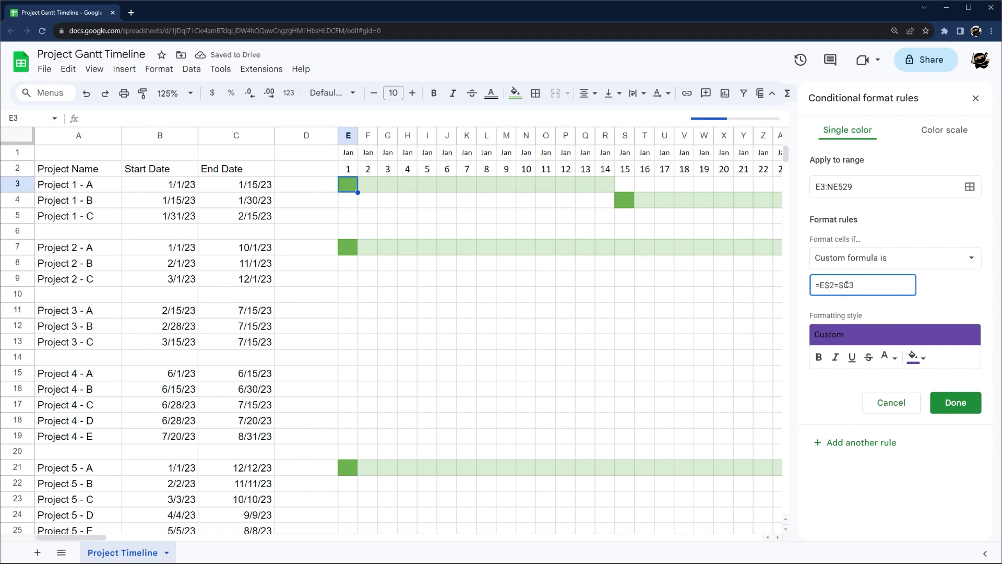
{"action": "left_click", "coordinate": [954, 403]}
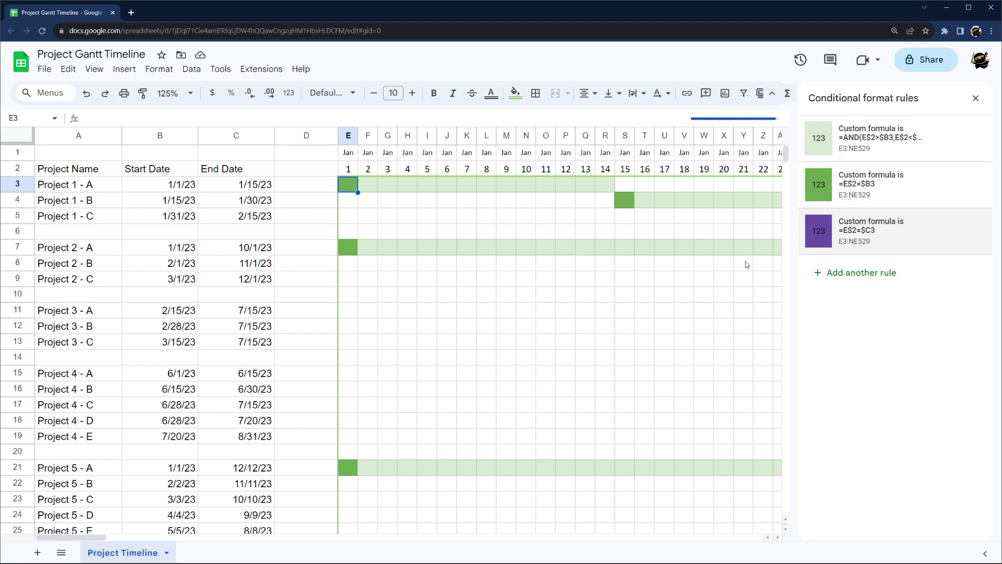
{"action": "left_click", "coordinate": [447, 200]}
{"action": "left_click", "coordinate": [975, 98]}
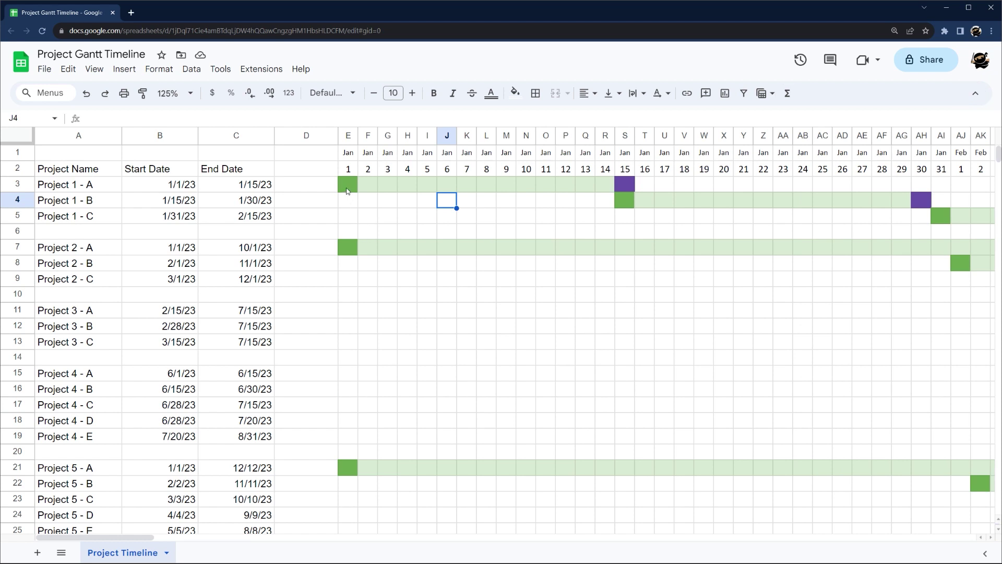
{"action": "left_click_drag", "start_coordinate": [359, 182], "coordinate": [605, 184]}
{"action": "left_click", "coordinate": [482, 281]}
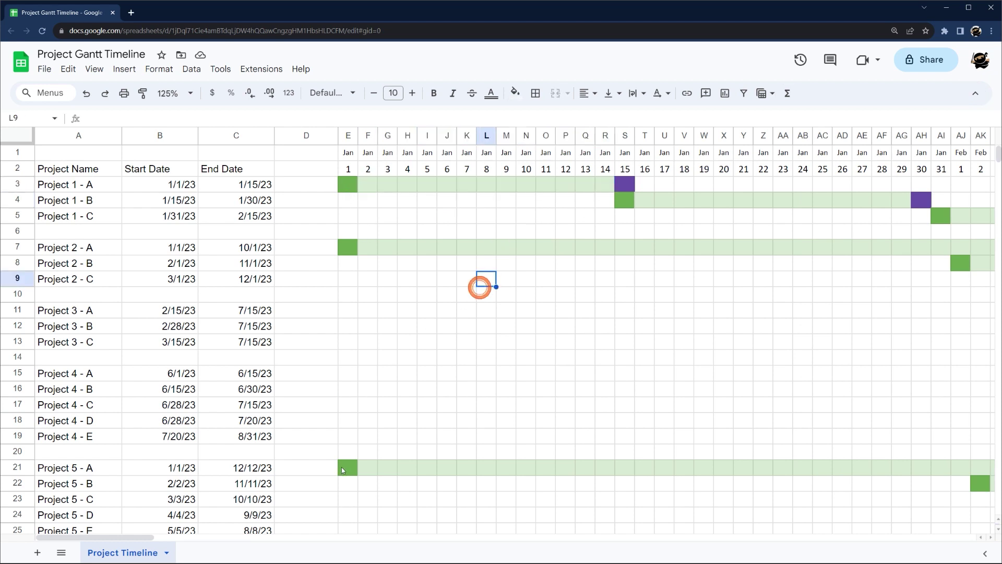
{"action": "scroll", "coordinate": [370, 413], "scroll_direction": "down", "scroll_amount": 3}
{"action": "left_click_drag", "start_coordinate": [152, 536], "coordinate": [73, 541]}
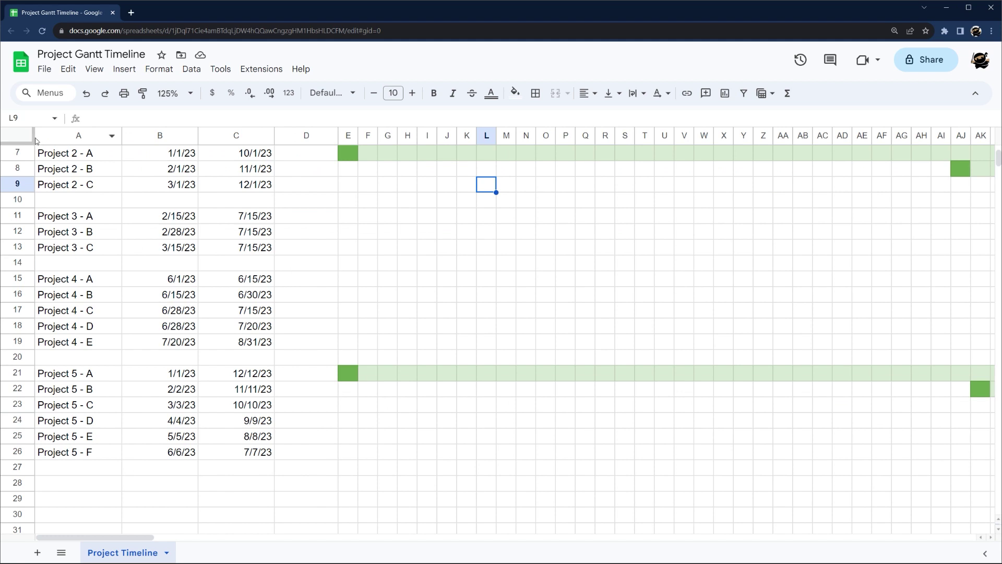
Freeze the columns up to End Date to try horizontal scrolling, and remove the freeze
{"action": "left_click_drag", "start_coordinate": [34, 134], "coordinate": [276, 135]}
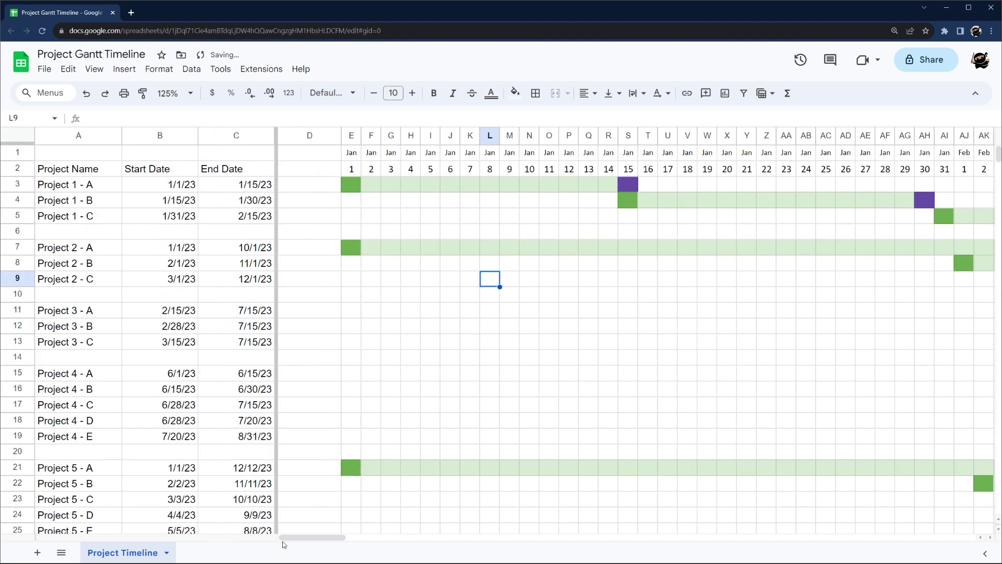
{"action": "left_click_drag", "start_coordinate": [290, 538], "coordinate": [339, 543]}
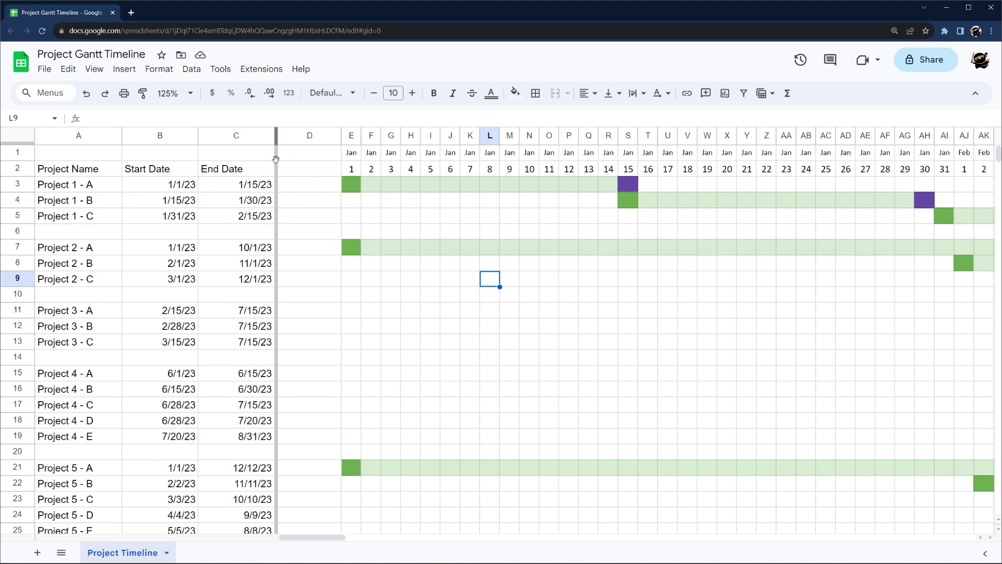
{"action": "left_click_drag", "start_coordinate": [275, 137], "coordinate": [52, 167]}
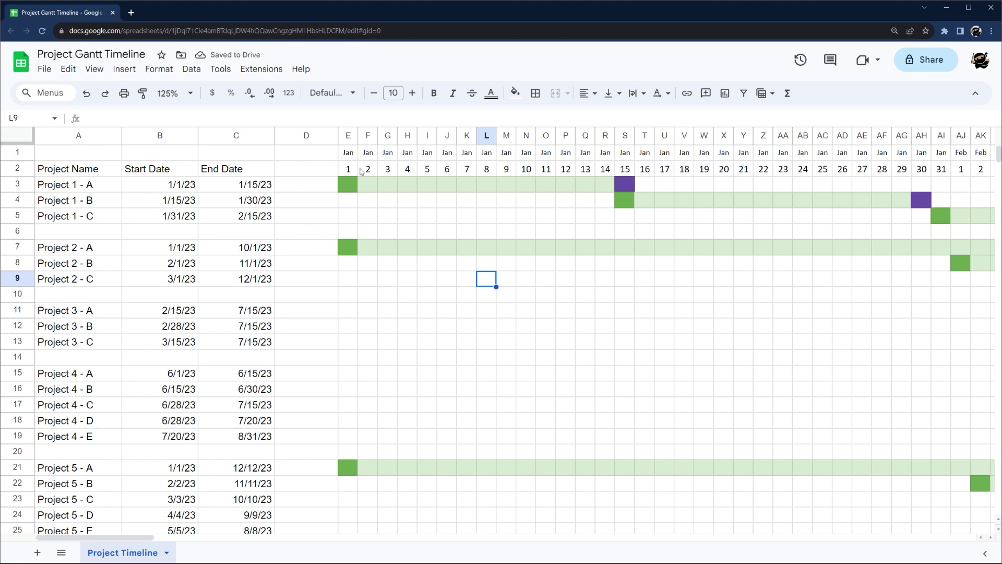
{"action": "left_click", "coordinate": [352, 157]}
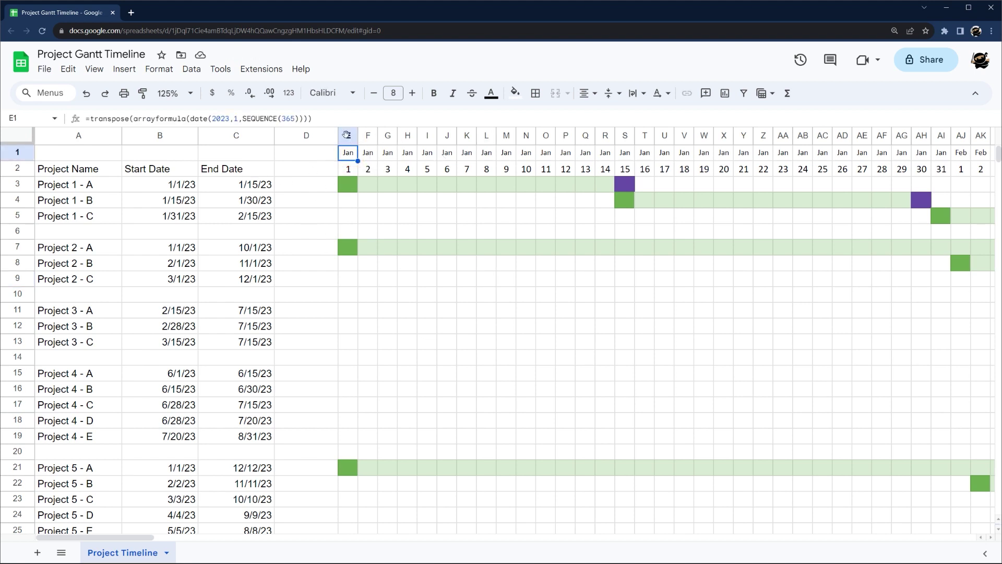
{"action": "left_click_drag", "start_coordinate": [346, 135], "coordinate": [921, 136]}
{"action": "left_click_drag", "start_coordinate": [133, 538], "coordinate": [113, 547]}
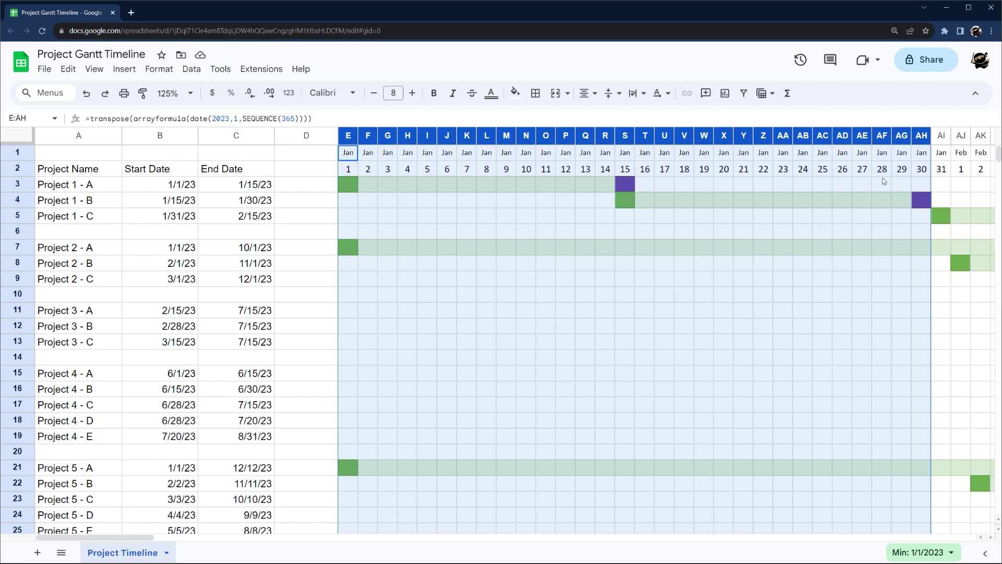
Delete the month header formula in E1 and insert one column before column E
{"action": "left_click", "coordinate": [351, 159]}
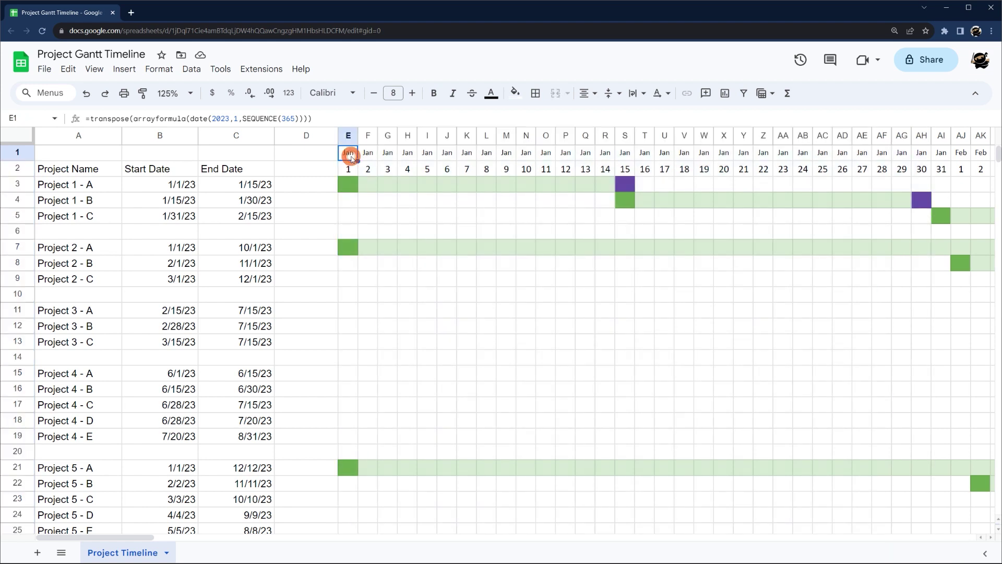
{"action": "key", "text": "Delete"}
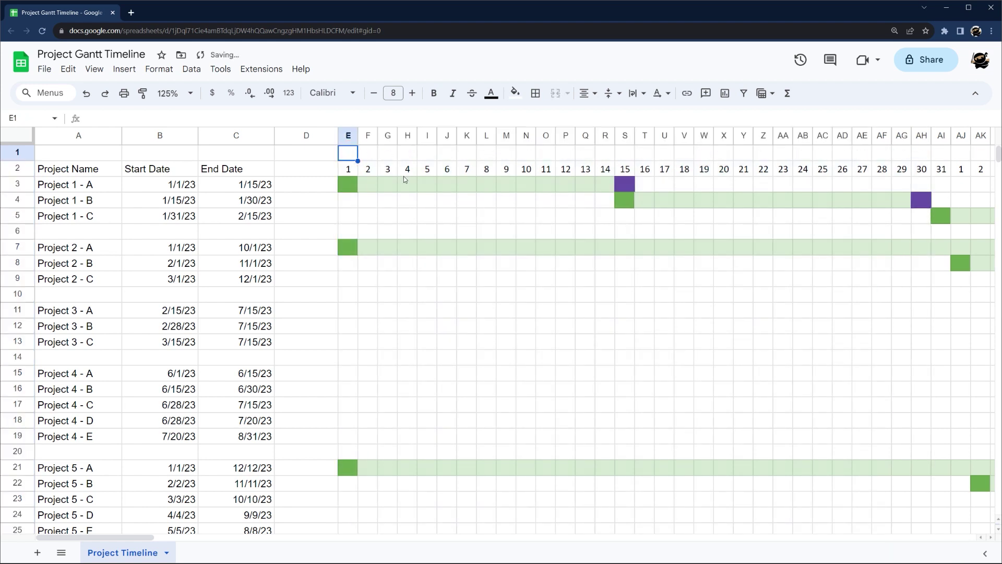
{"action": "right_click", "coordinate": [350, 140]}
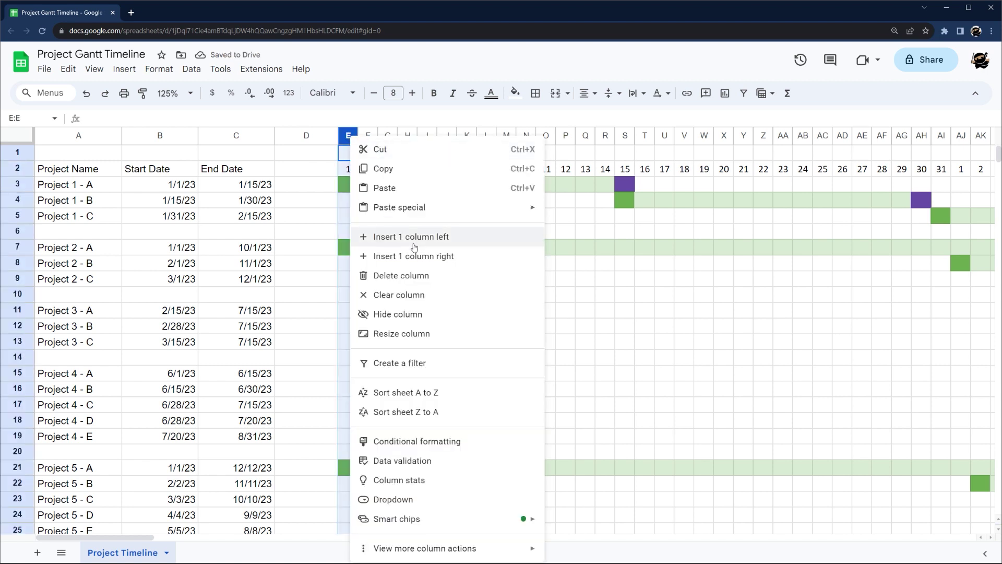
{"action": "left_click", "coordinate": [412, 244]}
Merge cells E1:E2 and enter 1/1/2023 as the month header
{"action": "left_click", "coordinate": [349, 170]}
{"action": "left_click_drag", "start_coordinate": [349, 171], "coordinate": [348, 152]}
{"action": "left_click", "coordinate": [555, 93]}
{"action": "left_click", "coordinate": [346, 160]}
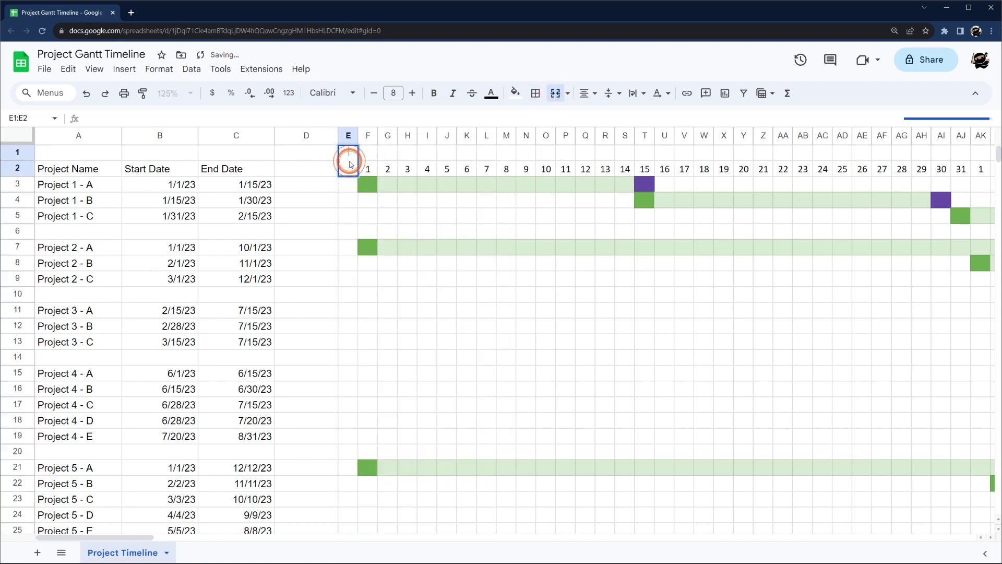
{"action": "type", "text": "1/1/2023"}
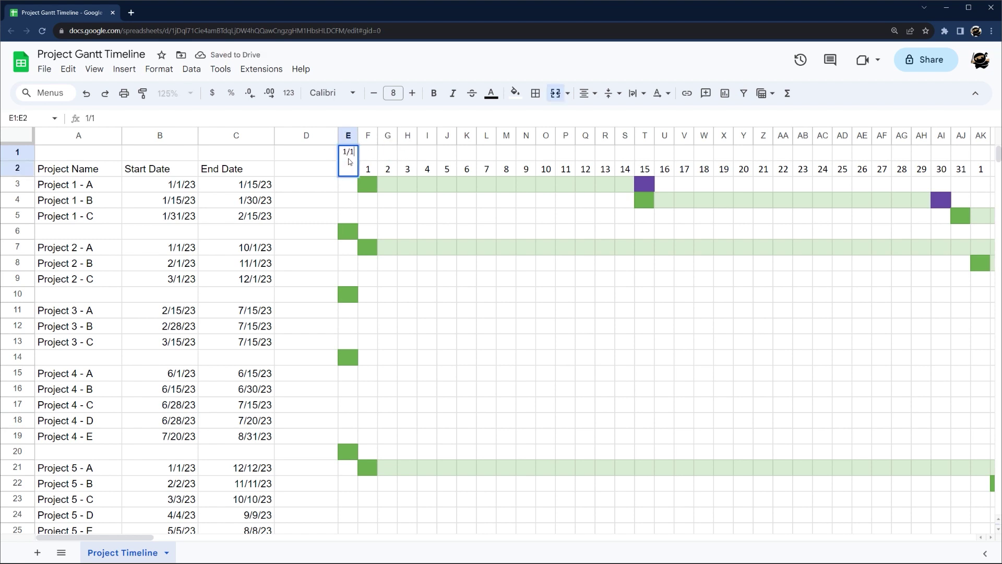
Rotate the January header text upward and set its font to Koulen
{"action": "left_click", "coordinate": [349, 158]}
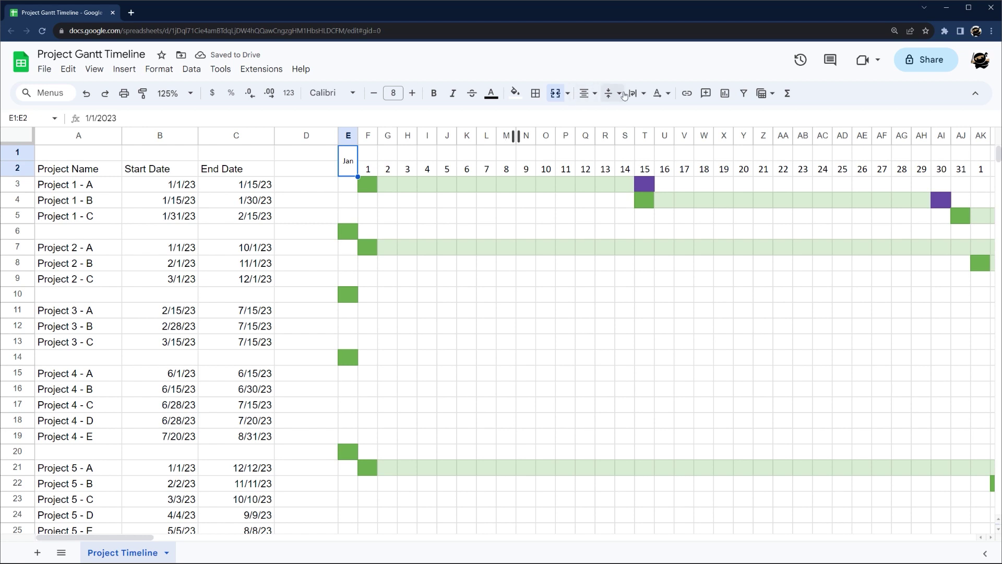
{"action": "left_click", "coordinate": [659, 93]}
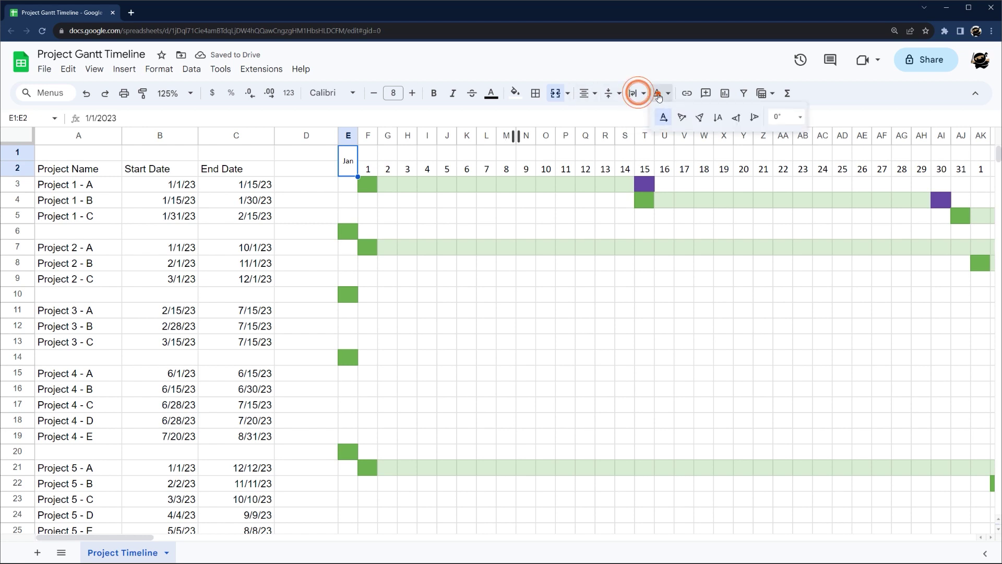
{"action": "left_click", "coordinate": [735, 118]}
{"action": "left_click", "coordinate": [332, 93]}
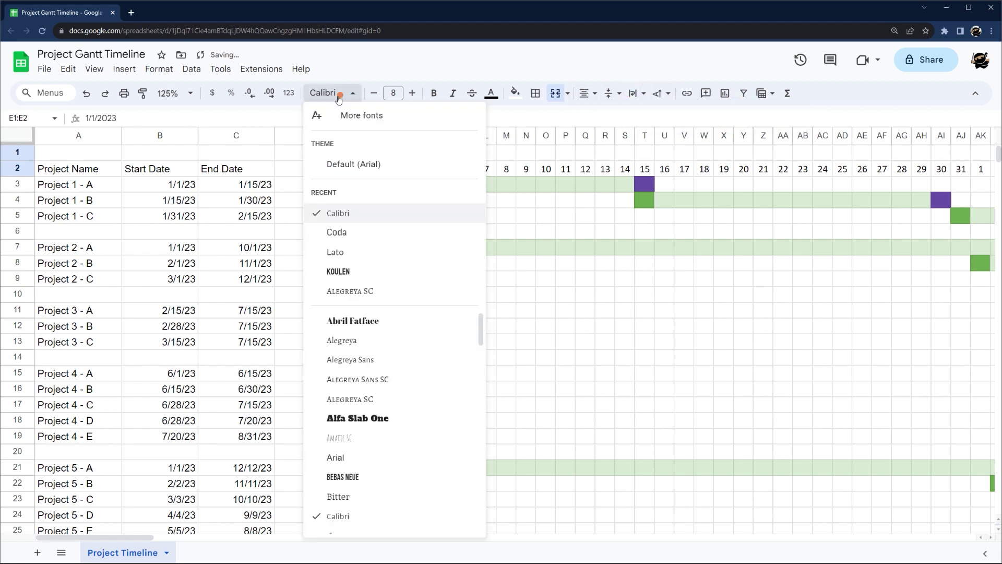
{"action": "left_click", "coordinate": [358, 275]}
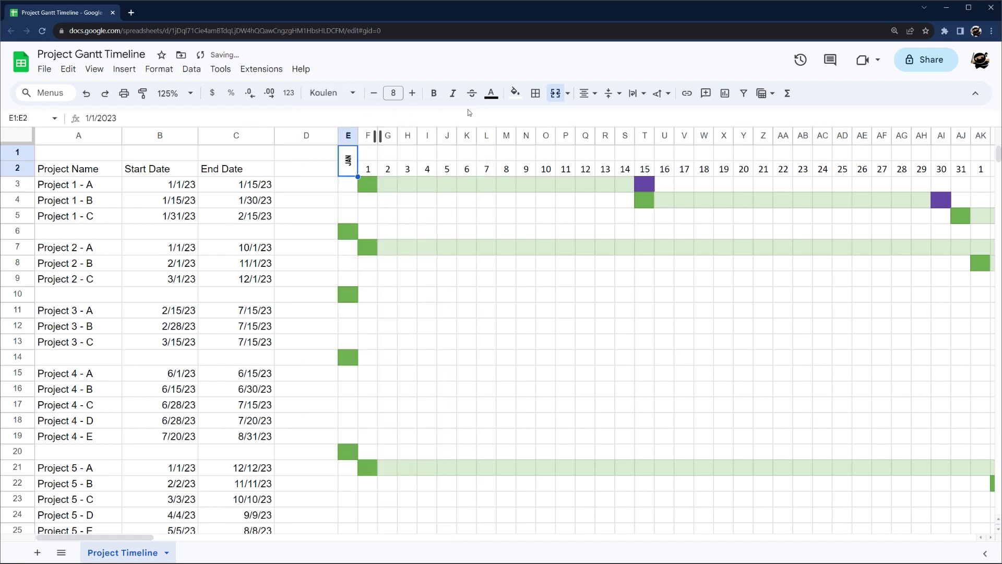
Give the January header a dark cyan fill and white text, and narrow column E slightly
{"action": "left_click", "coordinate": [515, 93]}
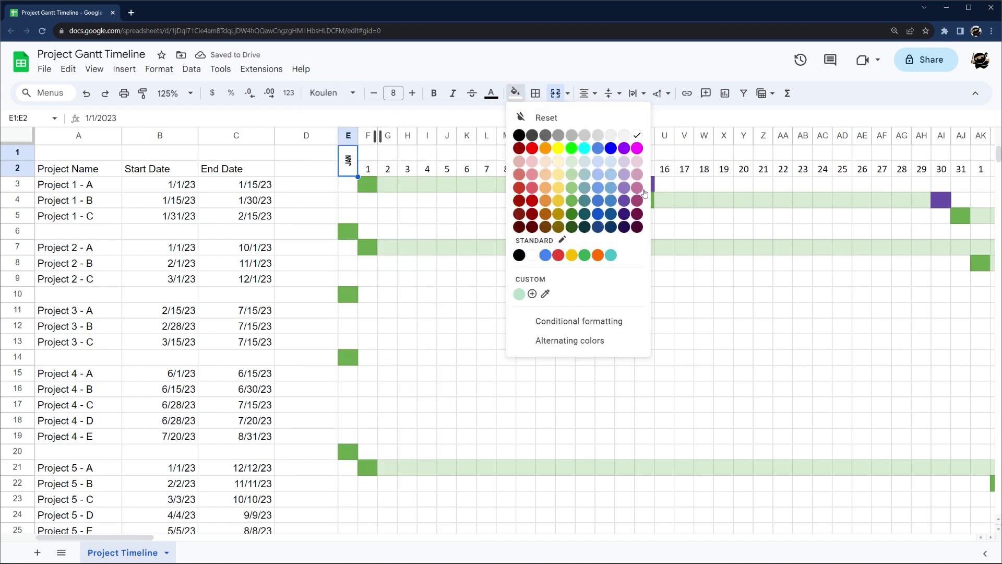
{"action": "left_click", "coordinate": [583, 203]}
{"action": "left_click", "coordinate": [491, 93]}
{"action": "left_click", "coordinate": [615, 135]}
{"action": "left_click_drag", "start_coordinate": [358, 140], "coordinate": [353, 139]}
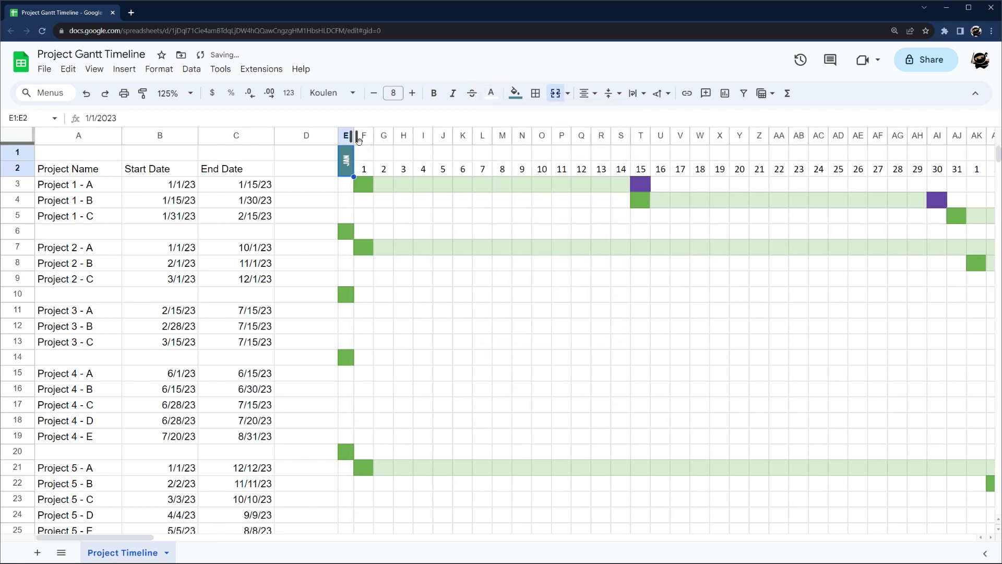
Replace the day formula in F2 with the beginning =date(year(E1),month(E1),sequence(E1,eomonth(E1,0)
{"action": "left_click", "coordinate": [368, 168]}
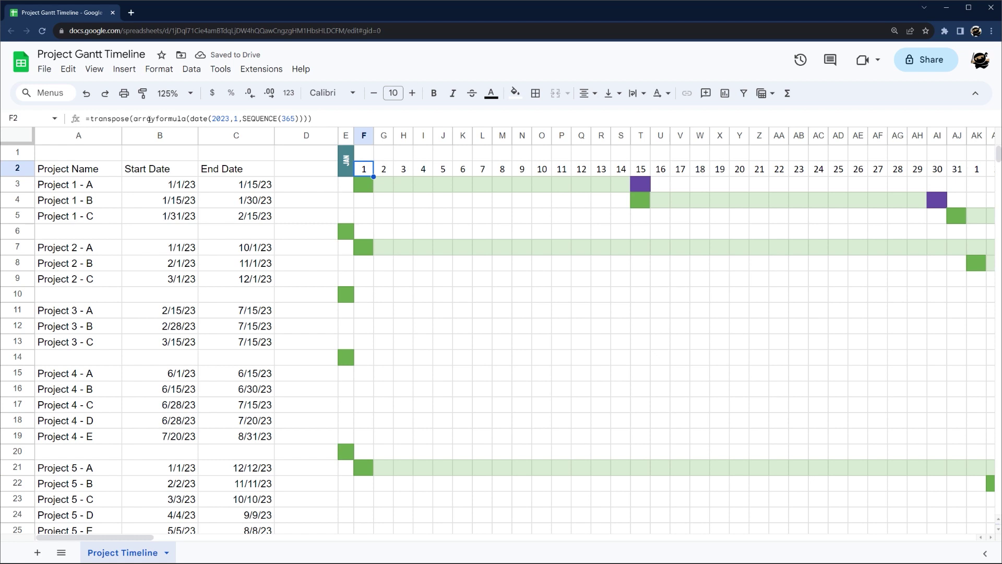
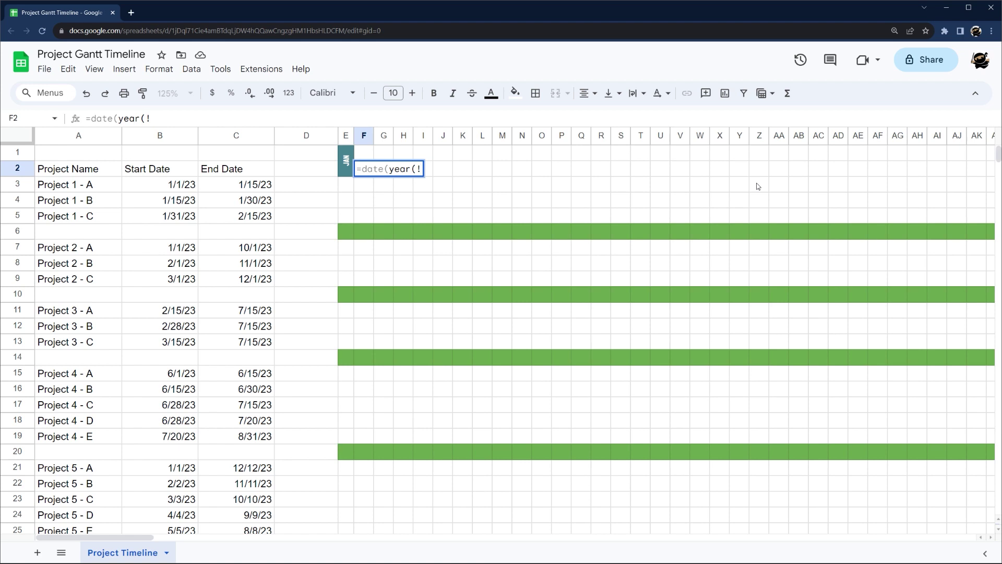
{"action": "type", "text": "(E1),"}
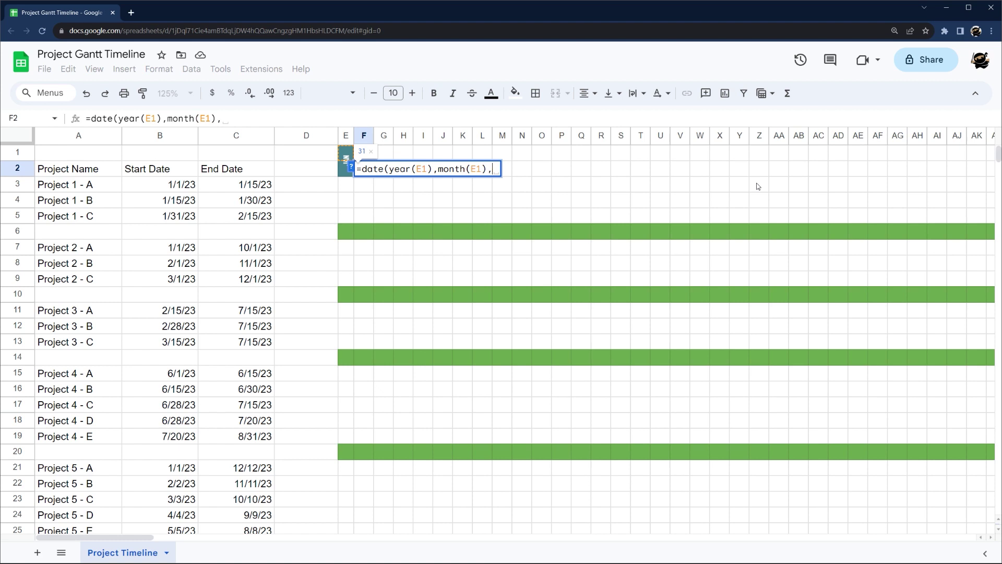
{"action": "type", "text": "sequence("}
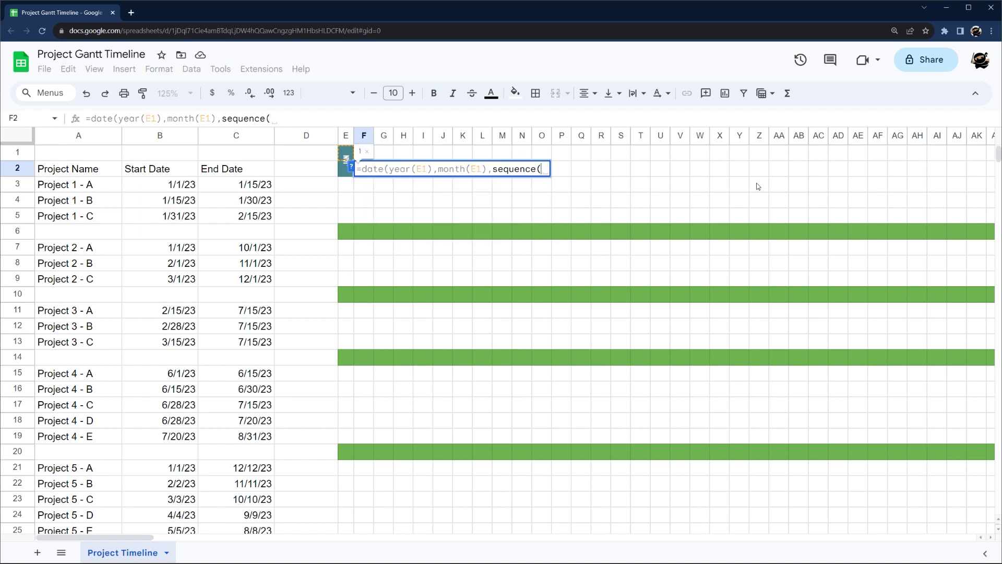
{"action": "type", "text": "E1,"}
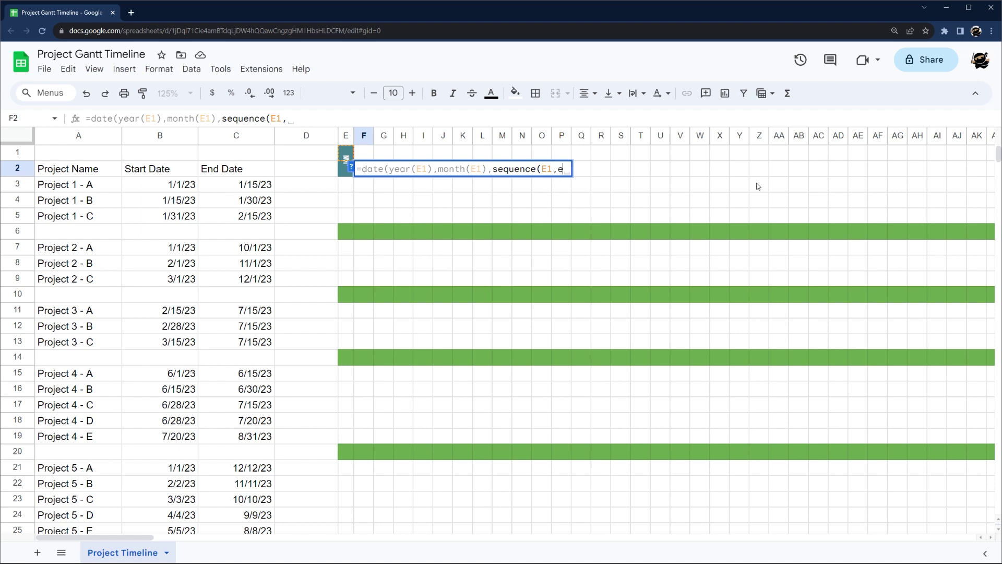
{"action": "type", "text": "eomonth(E1,0)"}
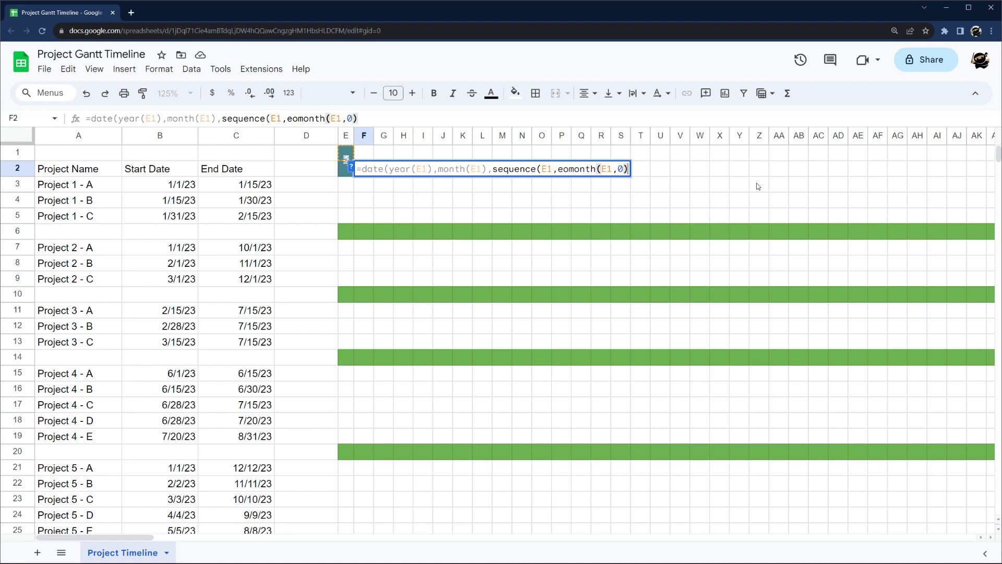
Make the SEQUENCE argument in F2 datedif(E1,eomonth(E1,0),"D")+1 and close the SEQUENCE and DATE functions
{"action": "left_click", "coordinate": [544, 169]}
{"action": "type", "text": "datedif("}
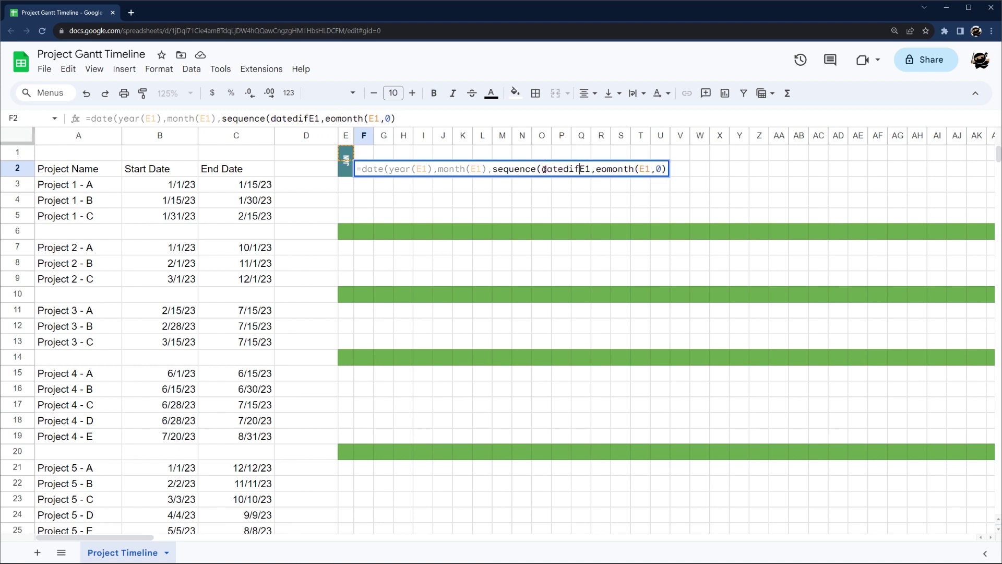
{"action": "left_click", "coordinate": [670, 169]}
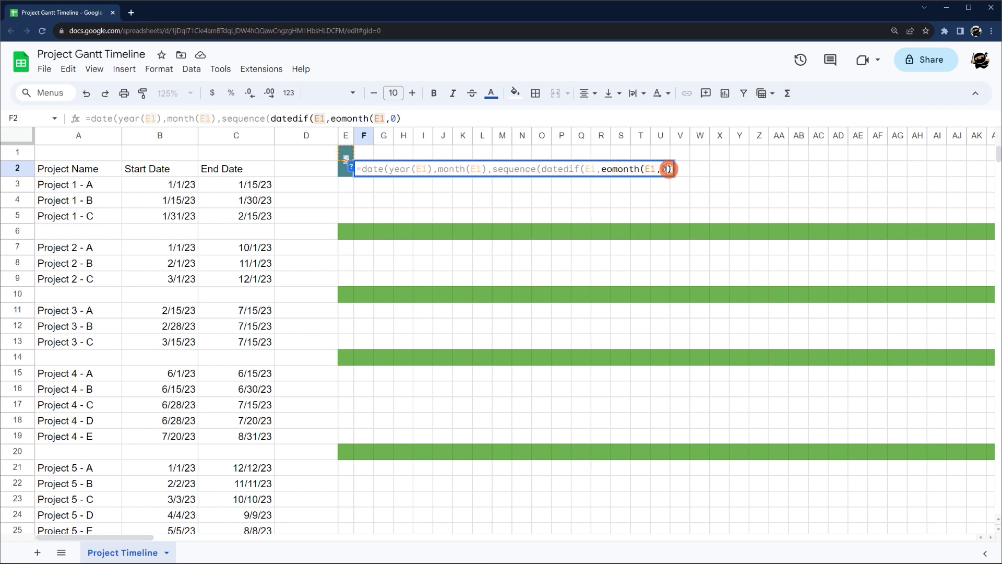
{"action": "type", "text": ",\"D\")"}
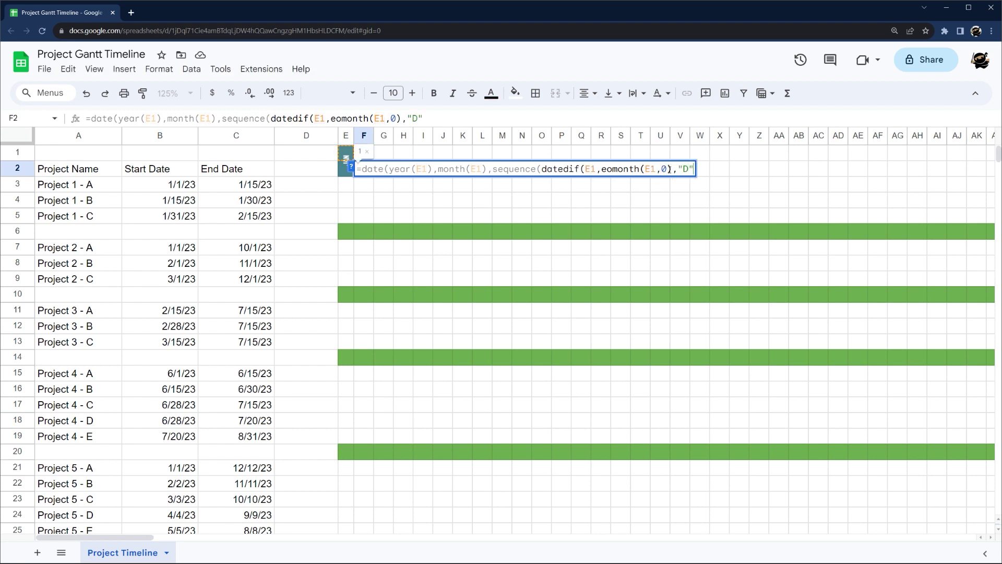
{"action": "type", "text": "+1"}
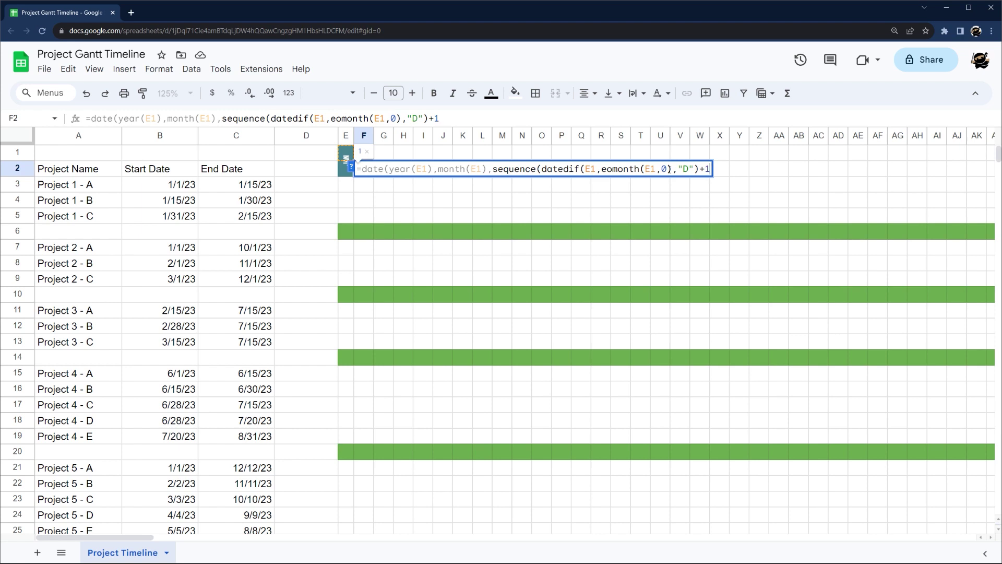
{"action": "type", "text": "))"}
Wrap the date formula in F2 in ARRAYFORMULA and then in TRANSPOSE, with the closing parentheses
{"action": "key", "text": "Home"}
{"action": "key", "text": "Right"}
{"action": "type", "text": "arrayformula("}
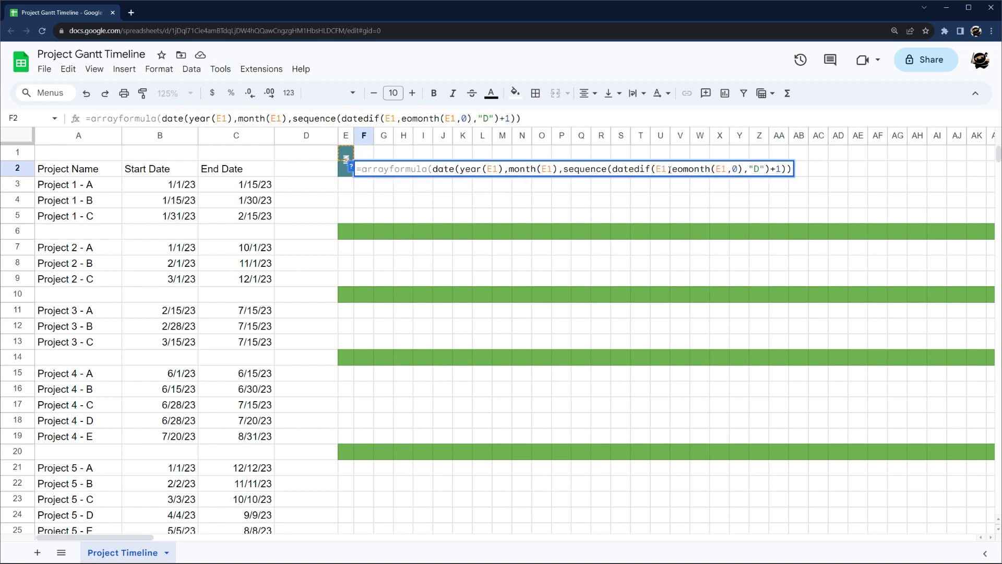
{"action": "key", "text": "Home"}
{"action": "key", "text": "Right"}
{"action": "type", "text": "transpose("}
{"action": "key", "text": "End"}
{"action": "type", "text": ")"}
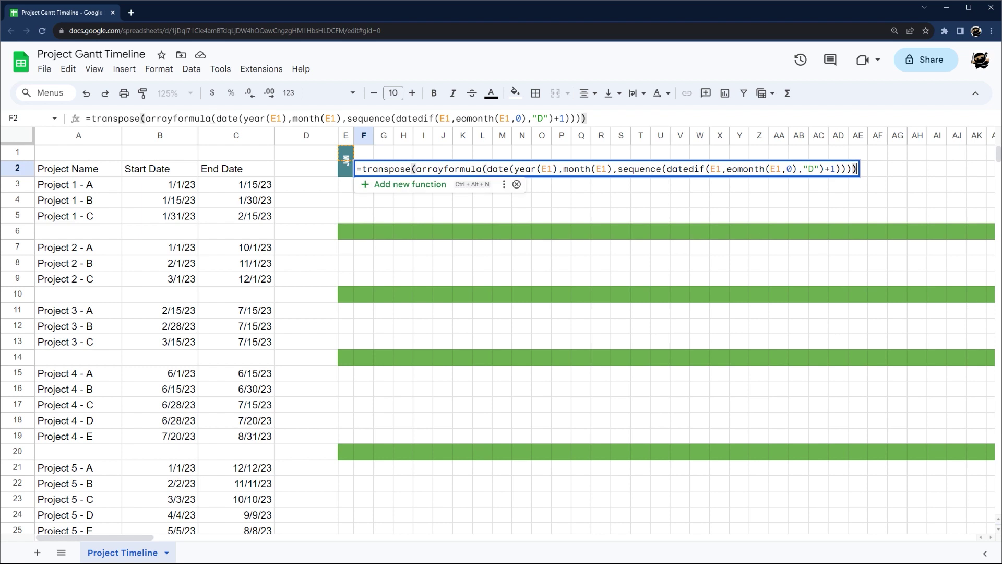
Commit the transposed date formula in F2 and select the generated January days in row 2
{"action": "key", "text": "Return"}
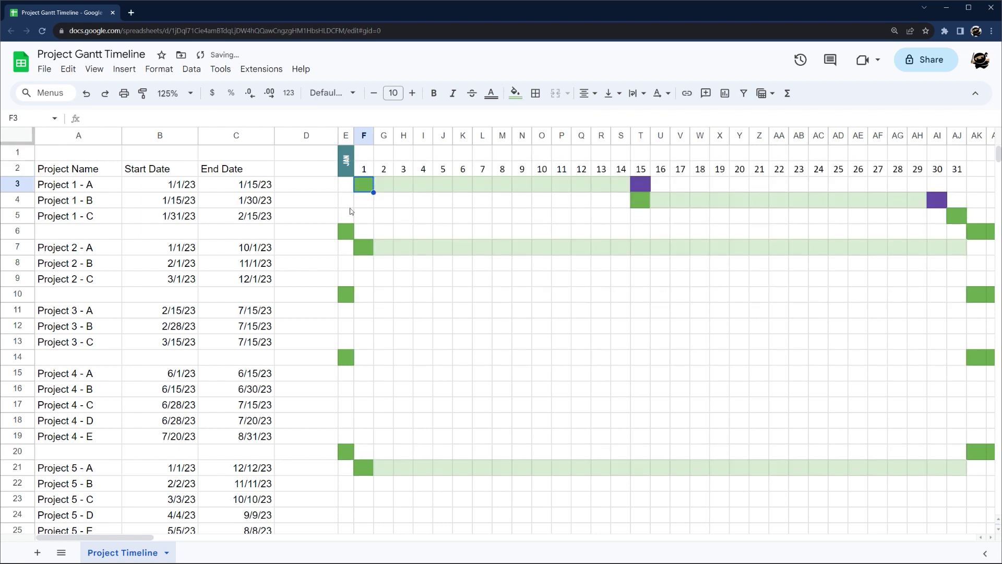
{"action": "left_click_drag", "start_coordinate": [363, 169], "coordinate": [967, 170]}
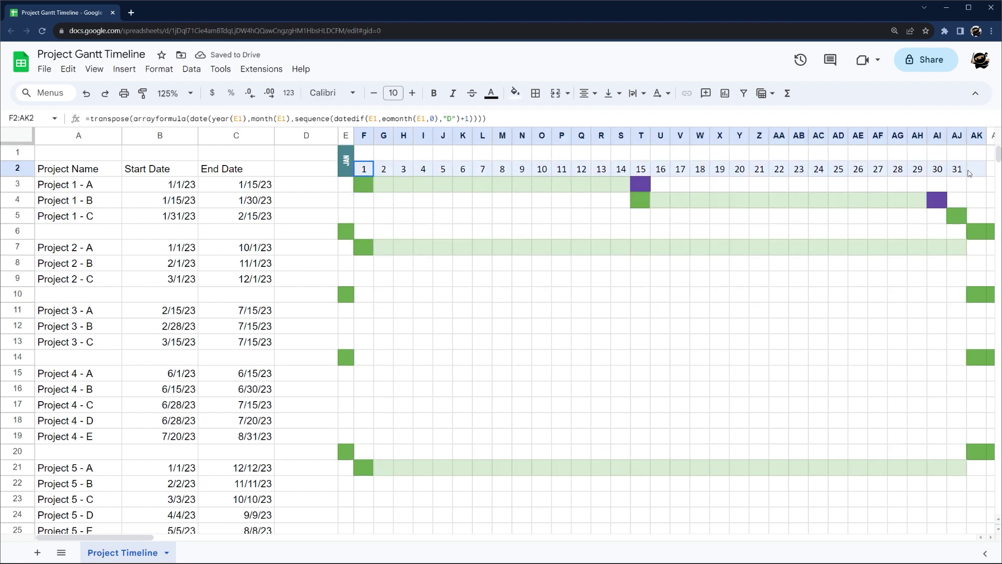
Examine the filled cells on the blank project rows in column E beneath the January header
{"action": "left_click", "coordinate": [345, 232]}
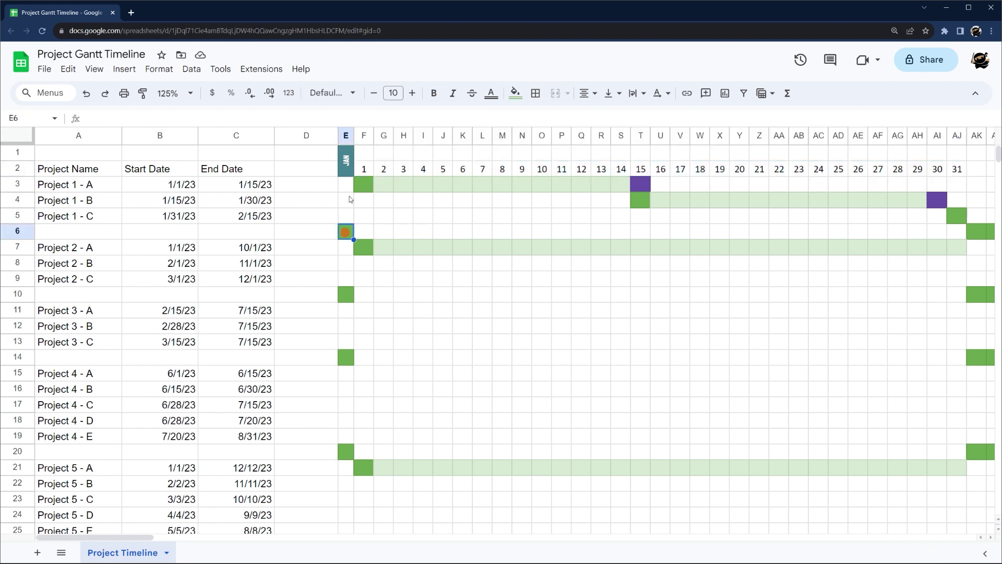
{"action": "left_click", "coordinate": [347, 161]}
{"action": "left_click", "coordinate": [336, 230]}
{"action": "left_click", "coordinate": [345, 231]}
{"action": "left_click", "coordinate": [346, 136]}
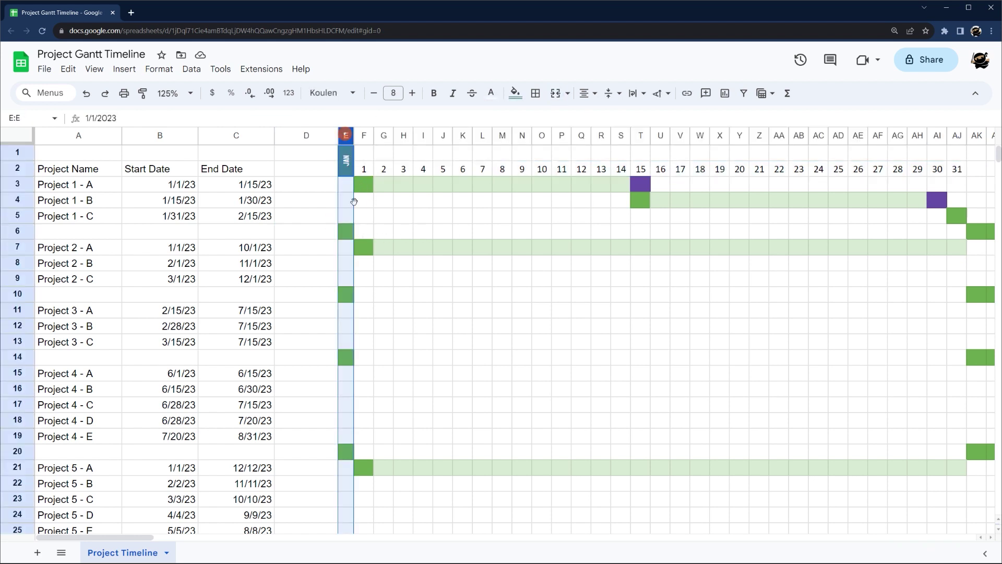
{"action": "left_click", "coordinate": [344, 301]}
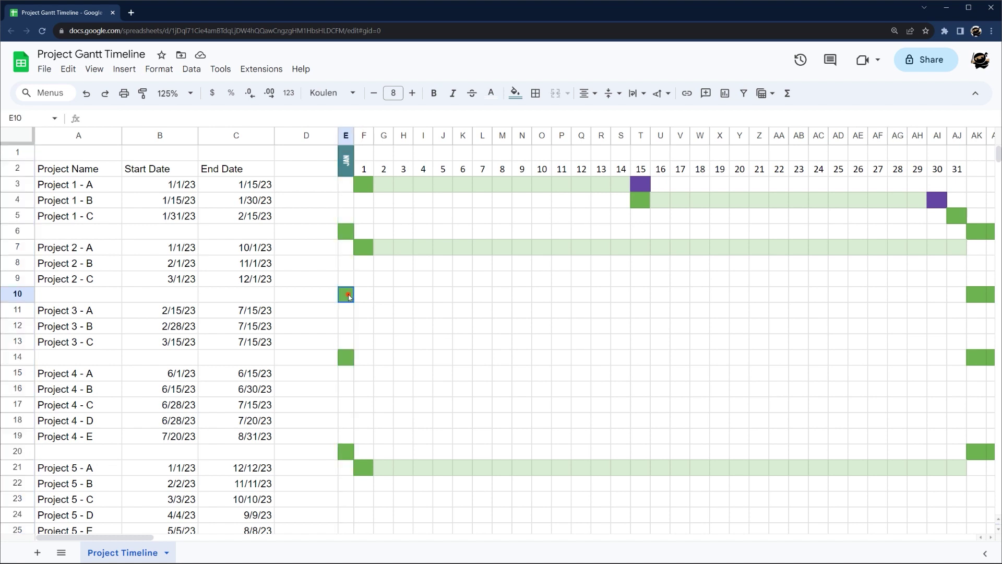
{"action": "left_click", "coordinate": [346, 232]}
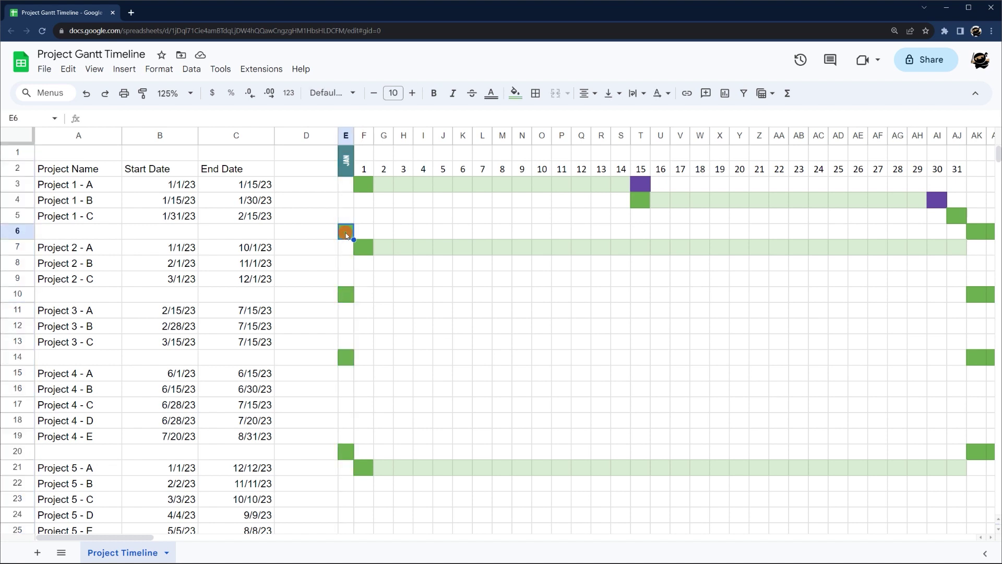
Change the light green conditional formatting rule's formula to =AND(E$2<>"",E$2>$B3,E$2<$C3)
{"action": "left_click", "coordinate": [346, 184]}
{"action": "left_click", "coordinate": [159, 68]}
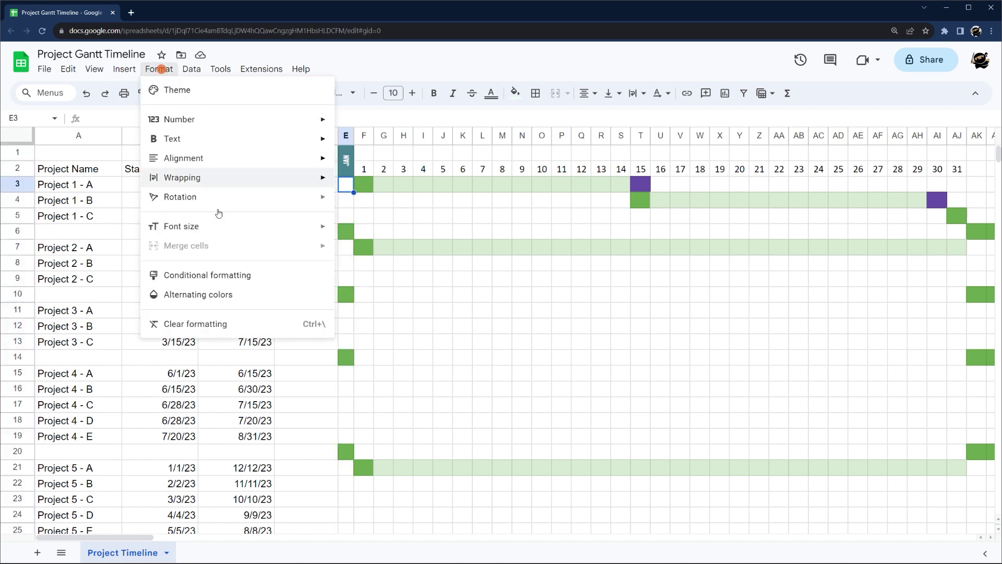
{"action": "left_click", "coordinate": [204, 275]}
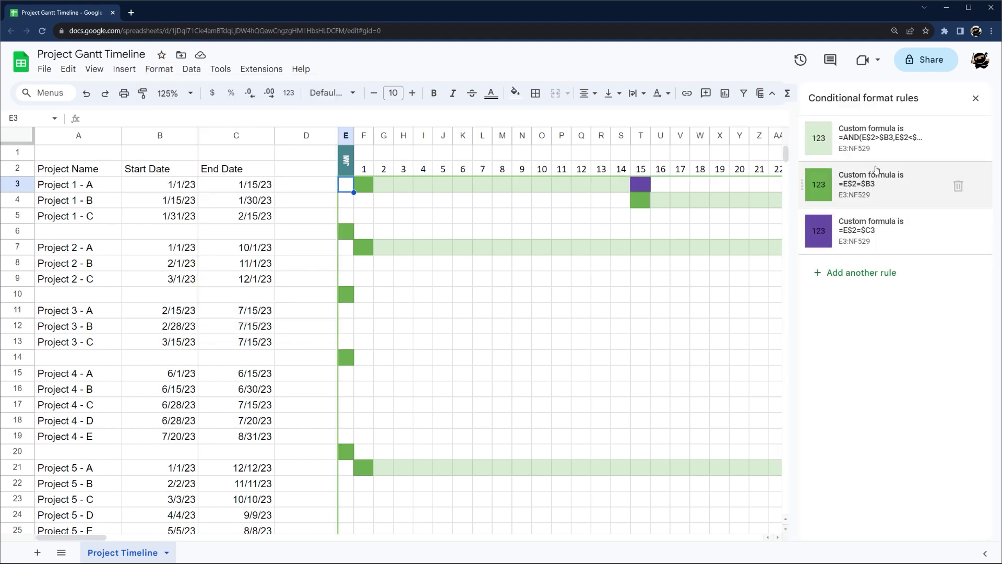
{"action": "left_click", "coordinate": [879, 142]}
{"action": "left_click", "coordinate": [841, 283]}
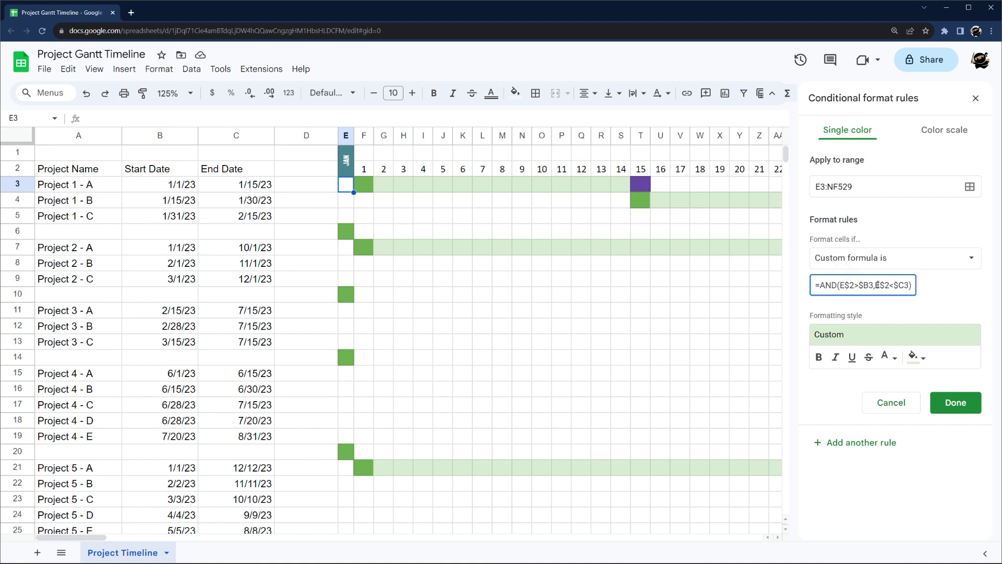
{"action": "type", "text": "E$2"}
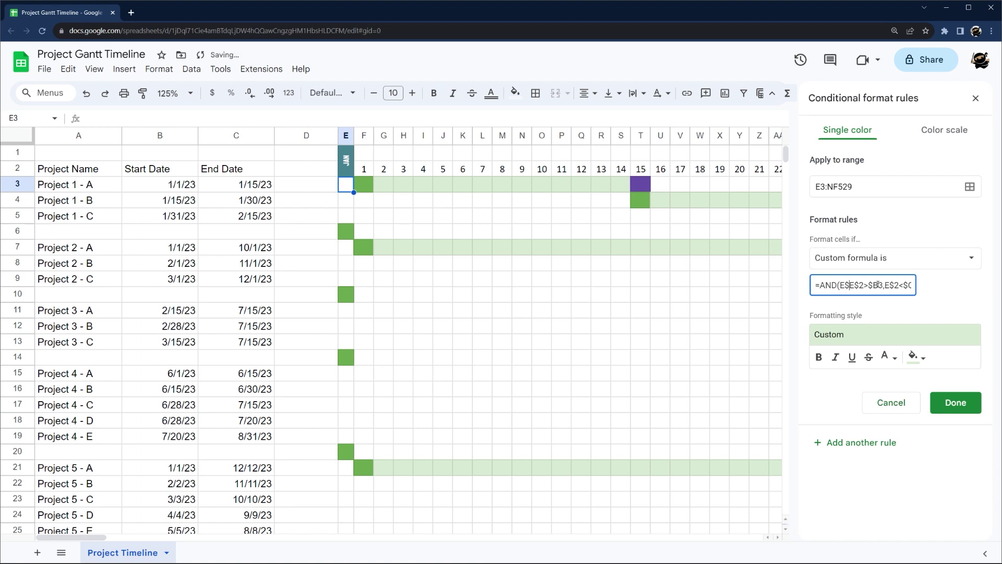
{"action": "type", "text": "<>\"\","}
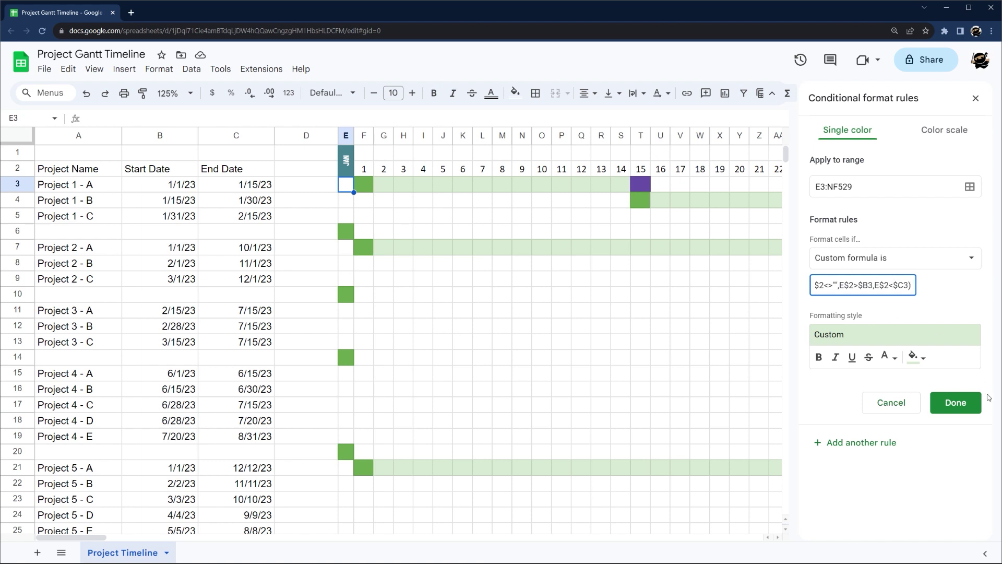
{"action": "left_click", "coordinate": [958, 402]}
Change the darker green start-date rule's custom formula to =AND(E$2<>"",E$2=$B3) and save it
{"action": "left_click", "coordinate": [860, 184]}
{"action": "left_click", "coordinate": [817, 285]}
{"action": "type", "text": "AND($E$2=$B3"}
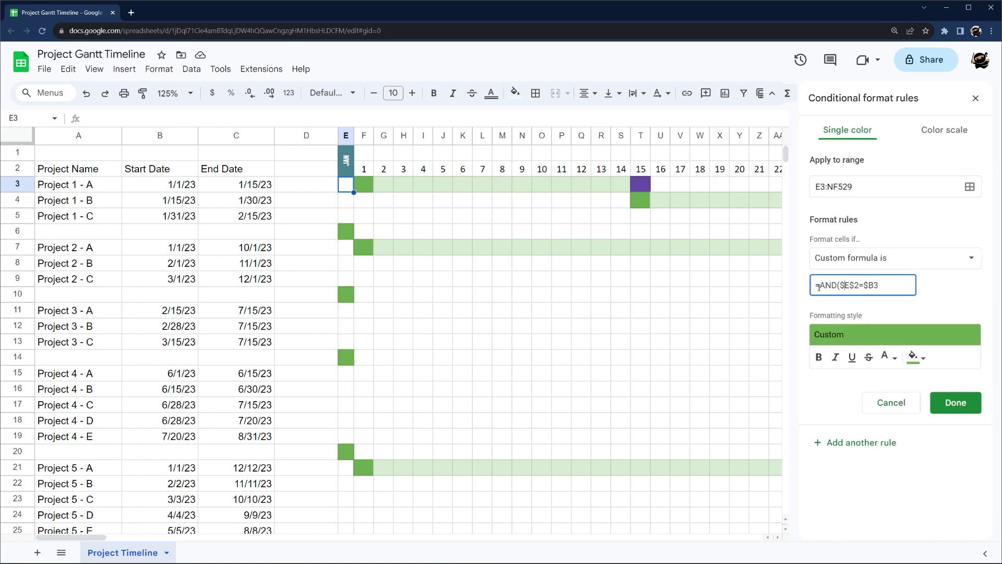
{"action": "key", "text": "BackSpace"}
{"action": "key", "text": "BackSpace"}
{"action": "type", "text": "E$2<"}
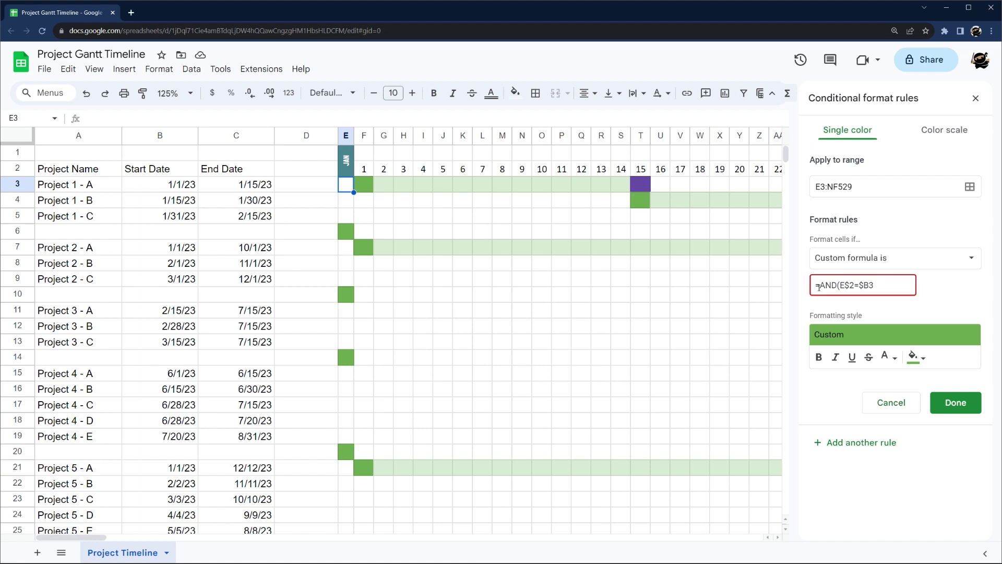
{"action": "type", "text": ">\"\","}
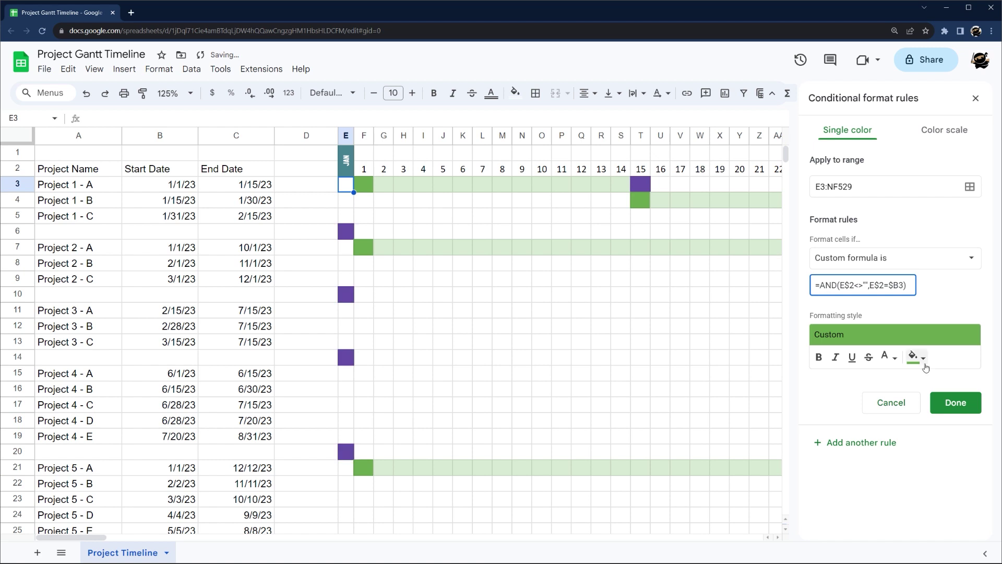
{"action": "left_click", "coordinate": [960, 410]}
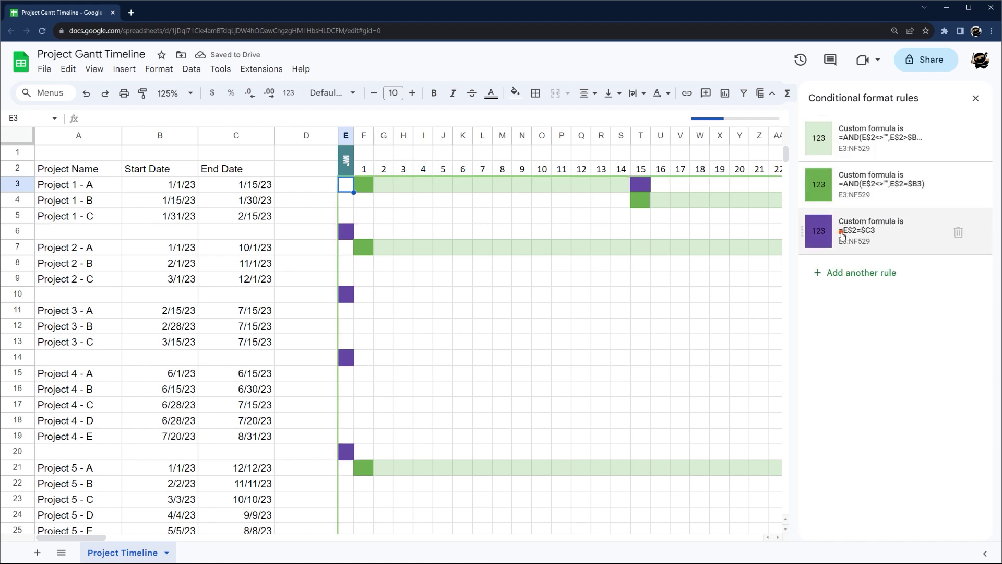
Change the purple end-date rule's custom formula to =AND(E$2<>"",E$2=$C3), save it and close the conditional format rules
{"action": "left_click", "coordinate": [866, 232]}
{"action": "left_click_drag", "start_coordinate": [823, 282], "coordinate": [816, 285]}
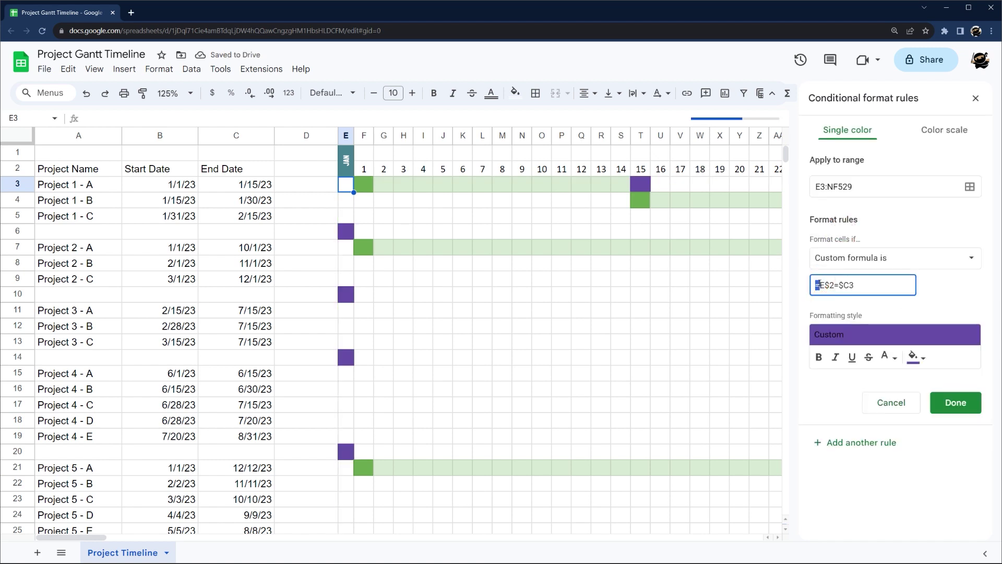
{"action": "type", "text": "AND(E"}
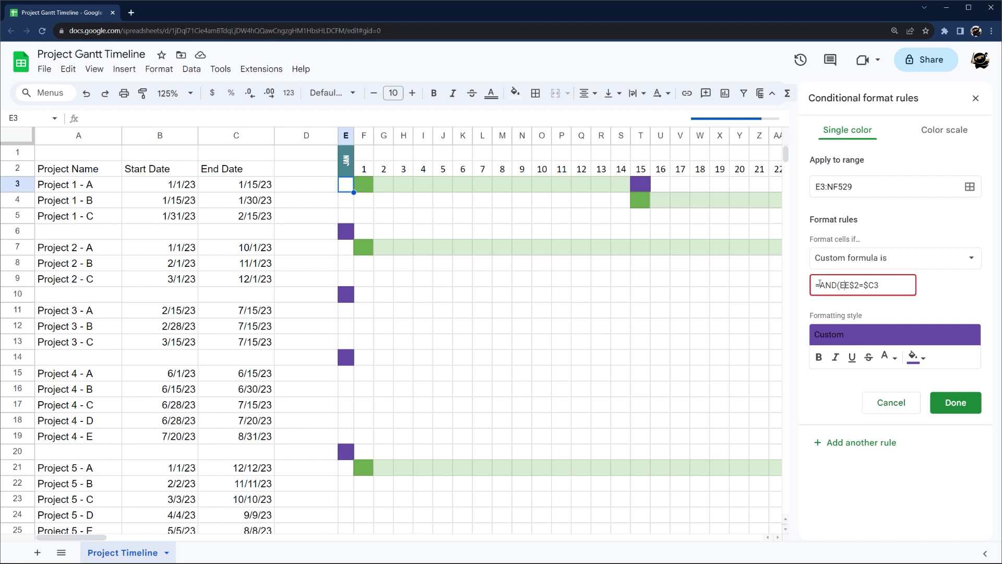
{"action": "type", "text": "$2<"}
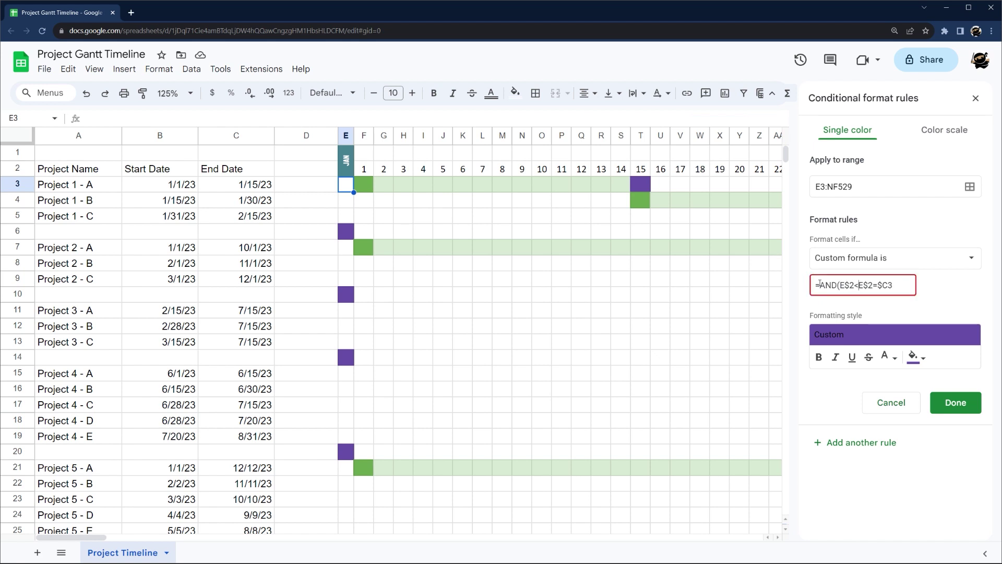
{"action": "type", "text": ">\"\","}
{"action": "key", "text": "End"}
{"action": "type", "text": ")"}
{"action": "left_click", "coordinate": [964, 398]}
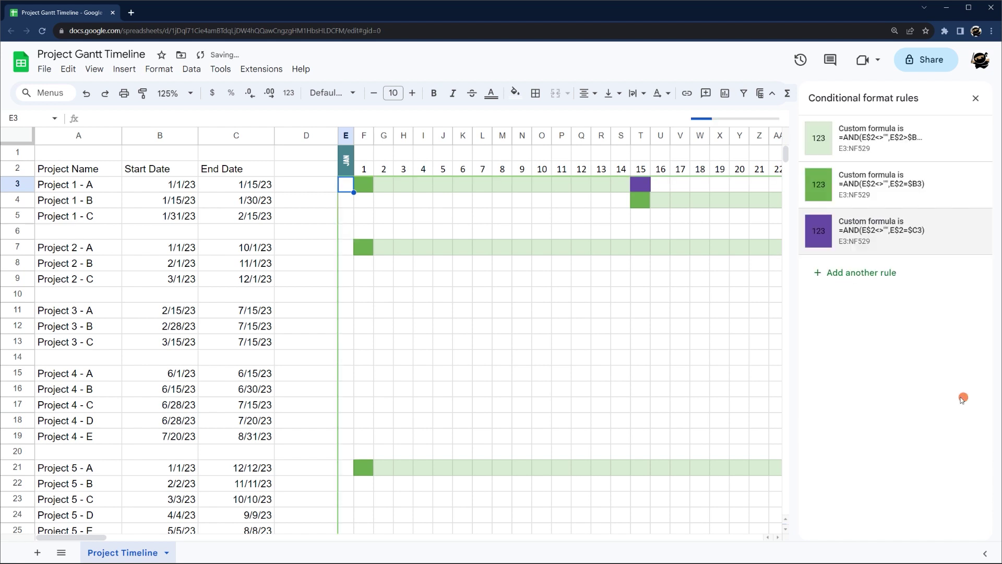
{"action": "left_click", "coordinate": [975, 98]}
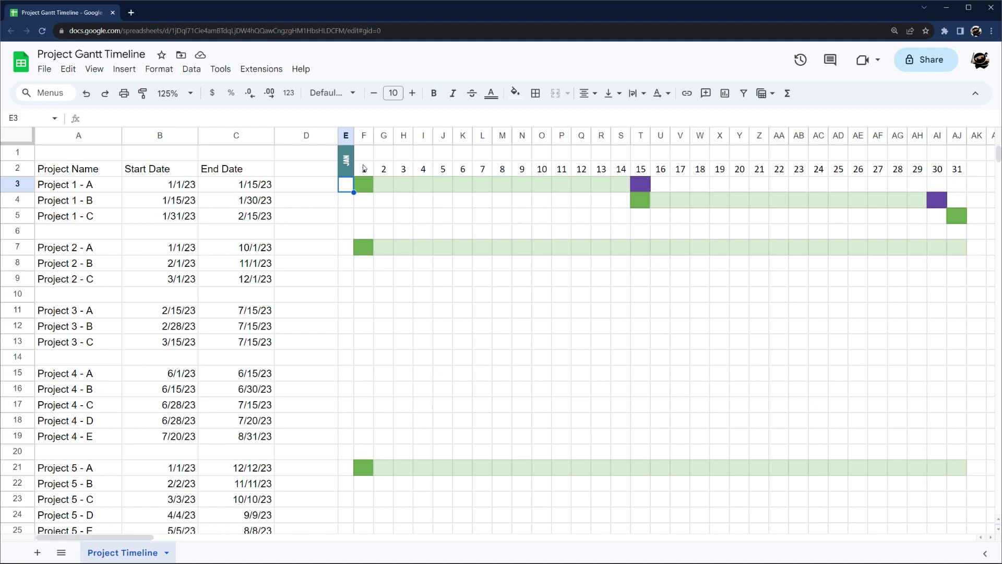
Copy the merged January header from E1:E2 to AK1:AK2, directly after day 31
{"action": "left_click", "coordinate": [345, 163]}
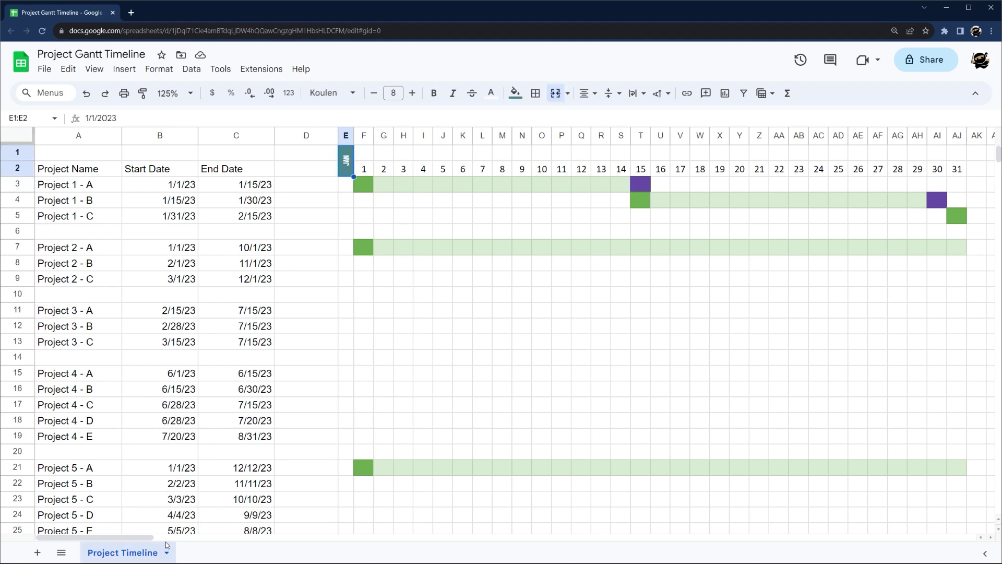
{"action": "mouse_move", "coordinate": [152, 536]}
{"action": "left_mouse_down"}
{"action": "mouse_move", "coordinate": [214, 545]}
{"action": "mouse_move", "coordinate": [152, 537]}
{"action": "left_mouse_up"}
{"action": "left_click_drag", "start_coordinate": [136, 538], "coordinate": [185, 538]}
{"action": "left_click", "coordinate": [580, 156]}
{"action": "type", "text": "JAN"}
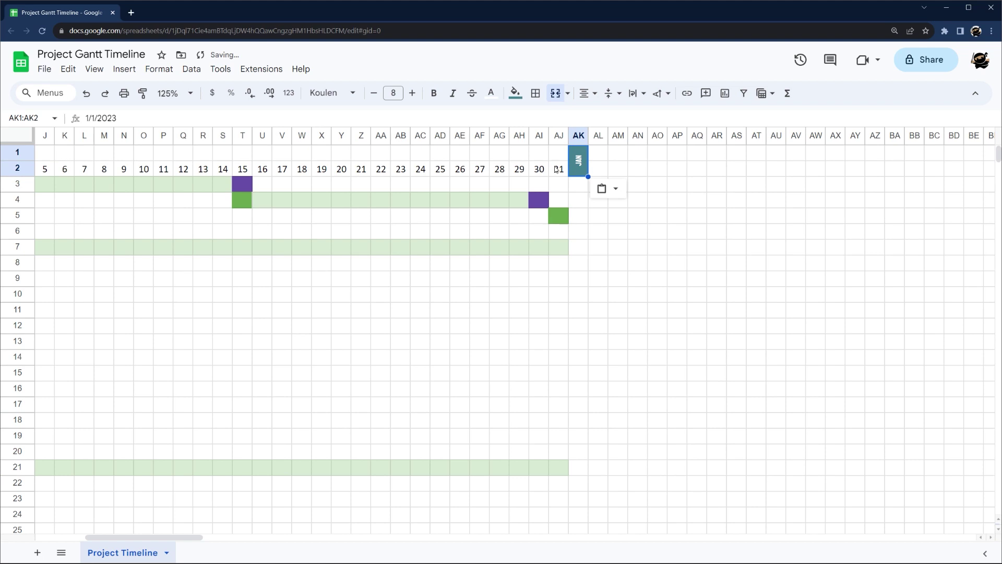
Replace the date in the copied header at AK1 with the formula =EOMONTH(E1,0)+1
{"action": "type", "text": "="}
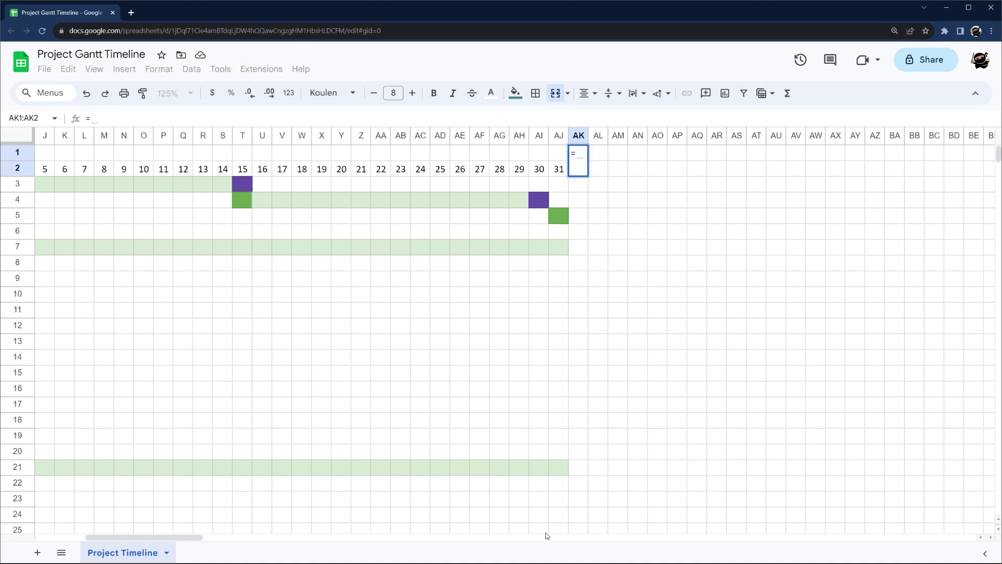
{"action": "left_click_drag", "start_coordinate": [198, 537], "coordinate": [167, 537]}
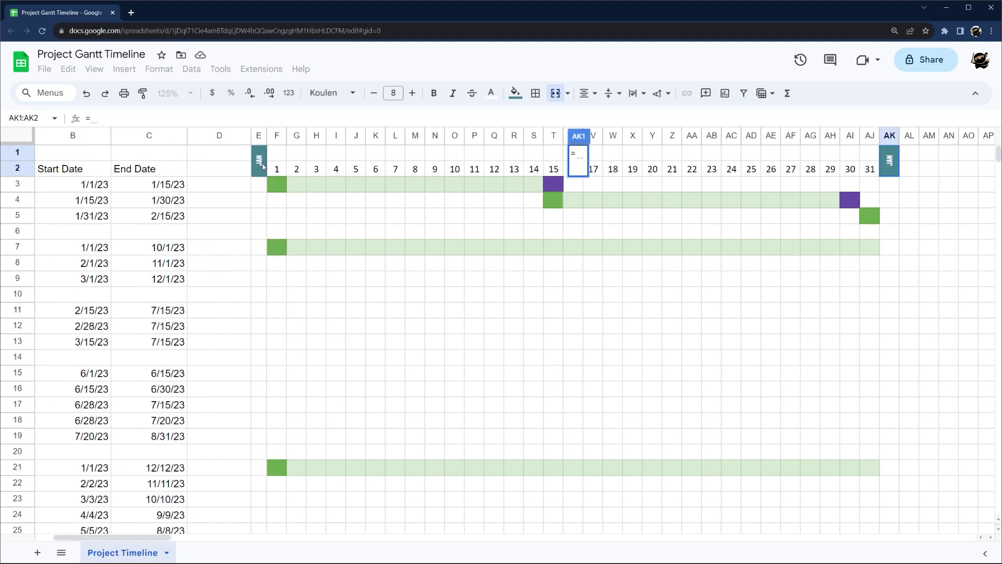
{"action": "type", "text": "EOMONTH("}
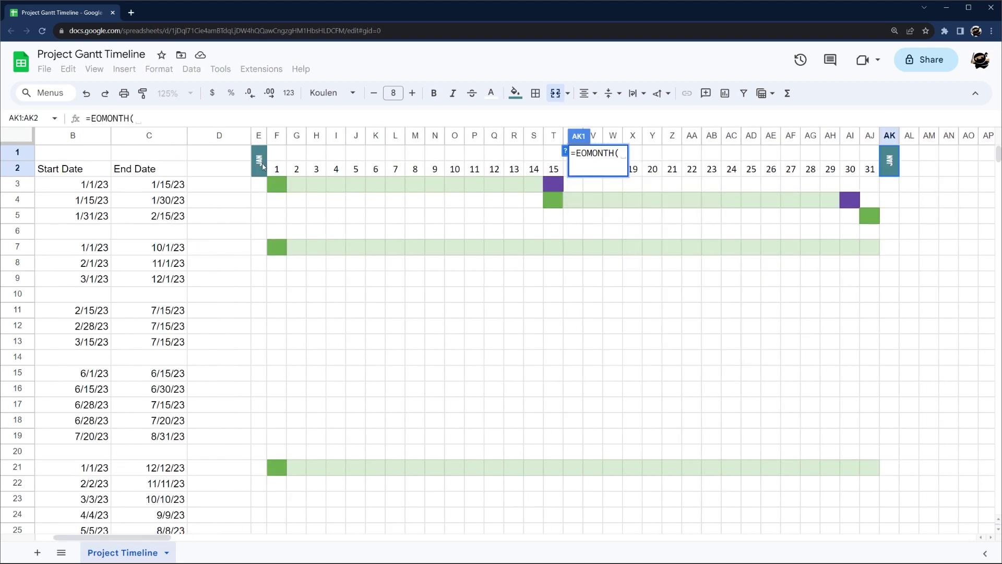
{"action": "left_click", "coordinate": [262, 166]}
{"action": "type", "text": ",0)+1"}
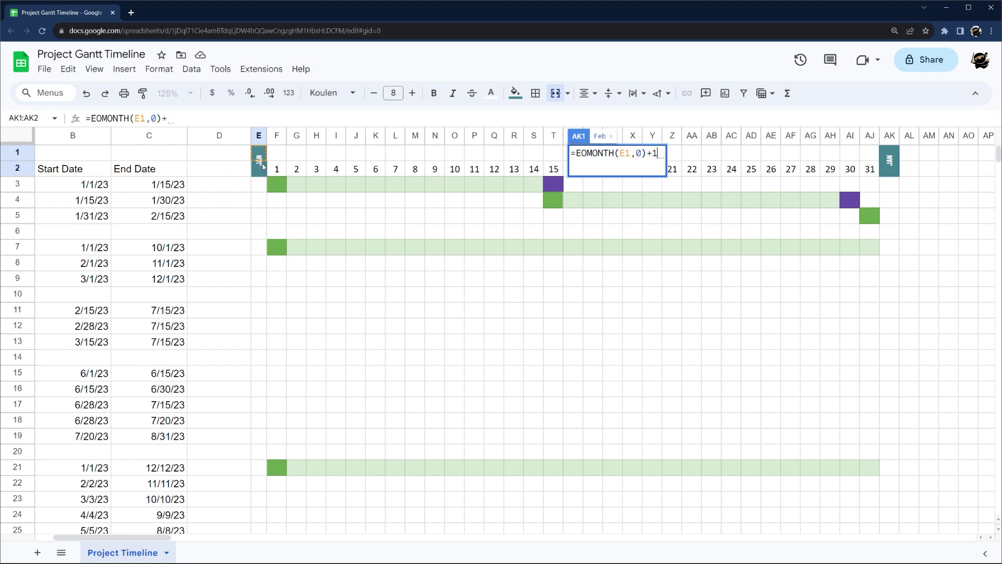
{"action": "key", "text": "Return"}
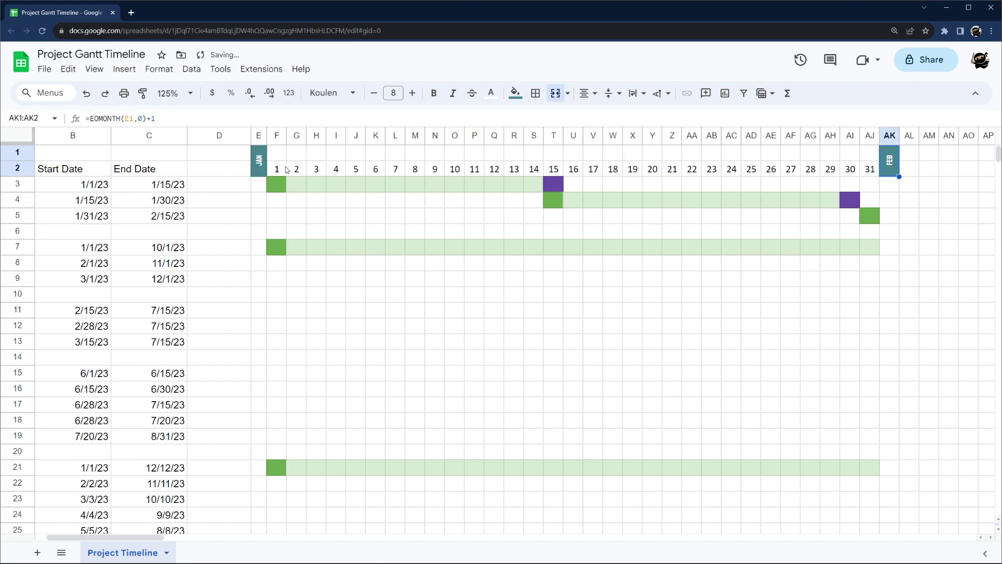
Copy the day-generating formula from F2 into AL2, beside the February header
{"action": "left_click", "coordinate": [278, 169]}
{"action": "key", "text": "ctrl+c"}
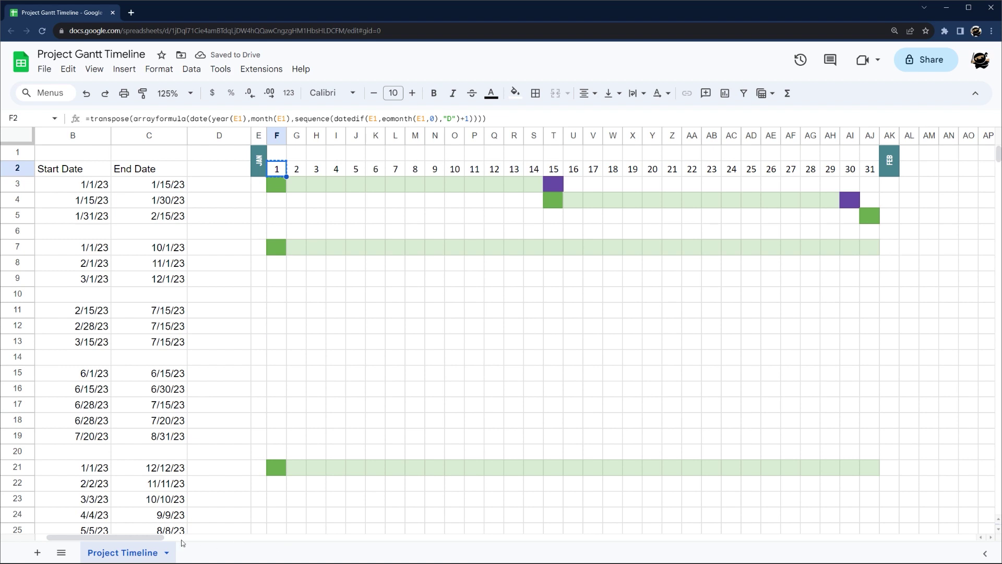
{"action": "left_click", "coordinate": [156, 537]}
{"action": "left_click_drag", "start_coordinate": [174, 536], "coordinate": [242, 537]}
{"action": "left_click", "coordinate": [203, 169]}
{"action": "key", "text": "ctrl+v"}
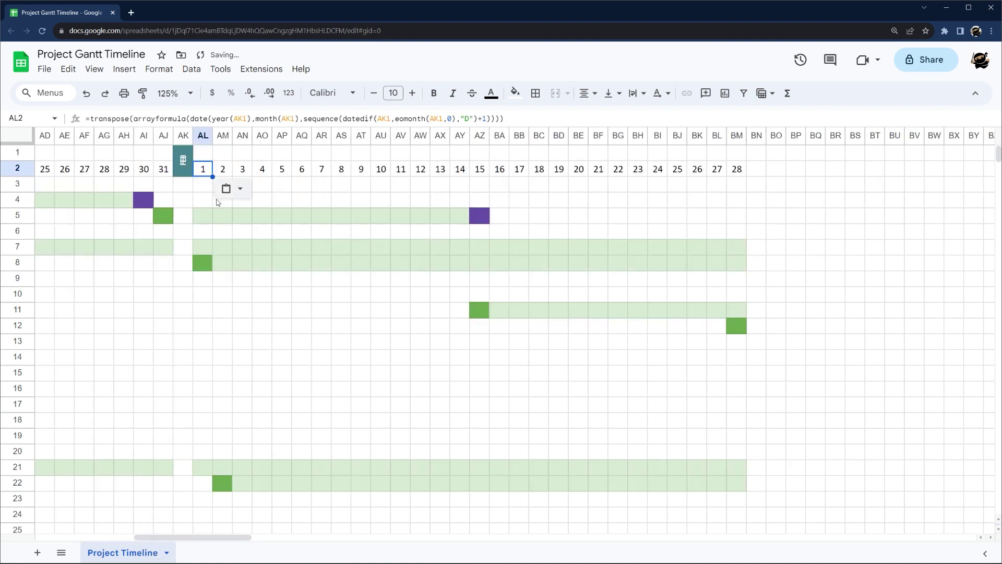
{"action": "left_click", "coordinate": [278, 202]}
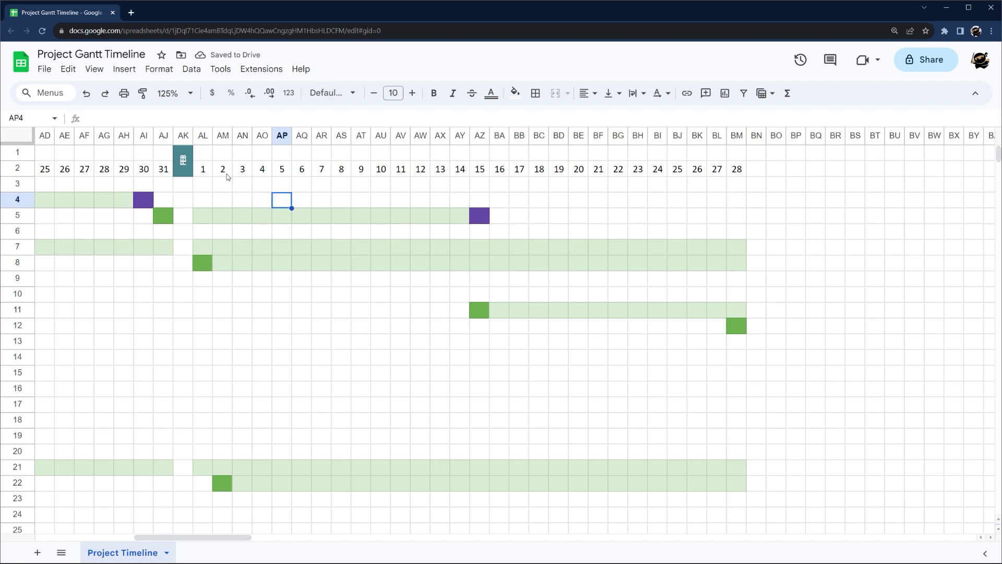
Fill column AK with gray from row 3 down, below the February header
{"action": "left_click", "coordinate": [185, 136]}
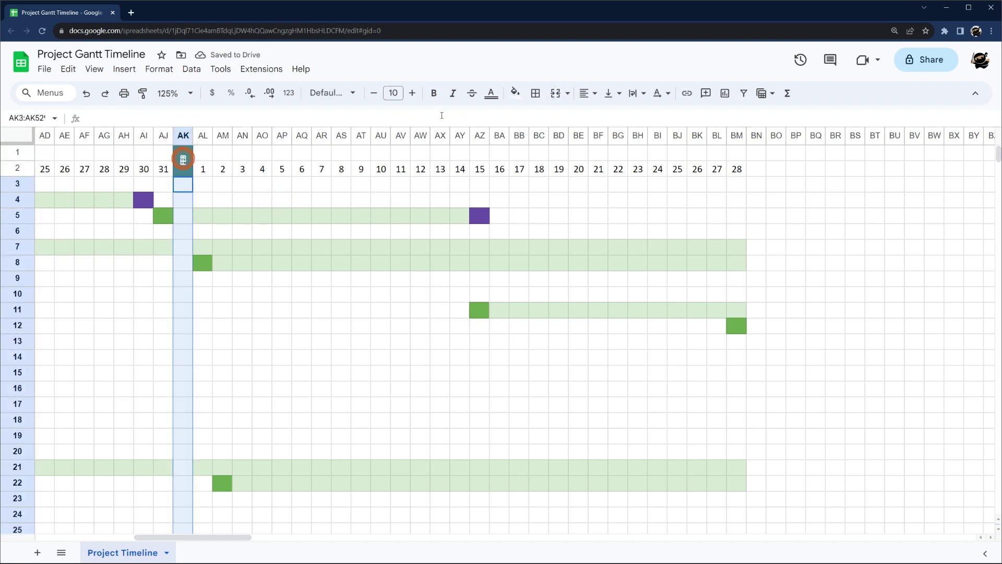
{"action": "left_click", "coordinate": [514, 93]}
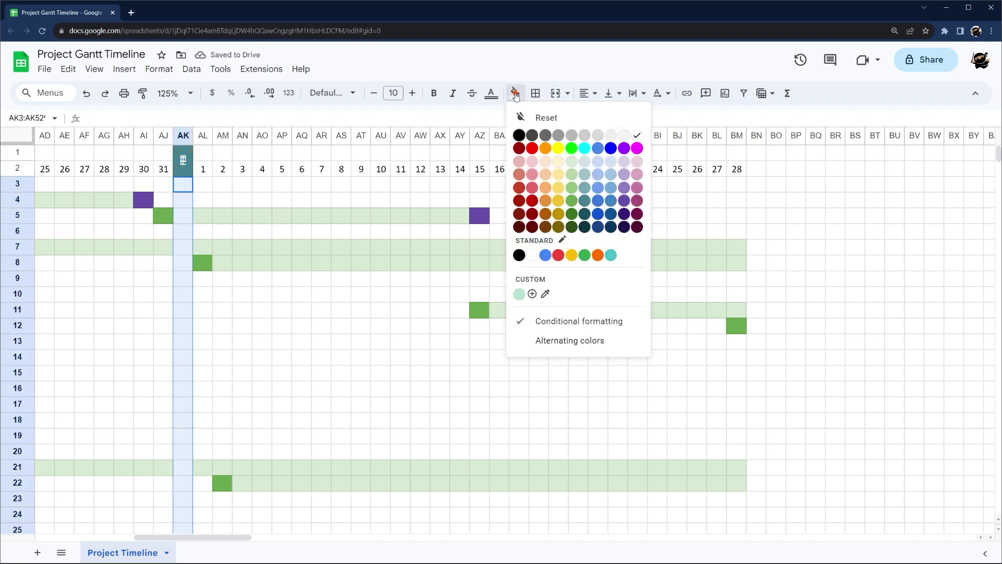
{"action": "left_click", "coordinate": [596, 136]}
{"action": "left_click", "coordinate": [518, 92]}
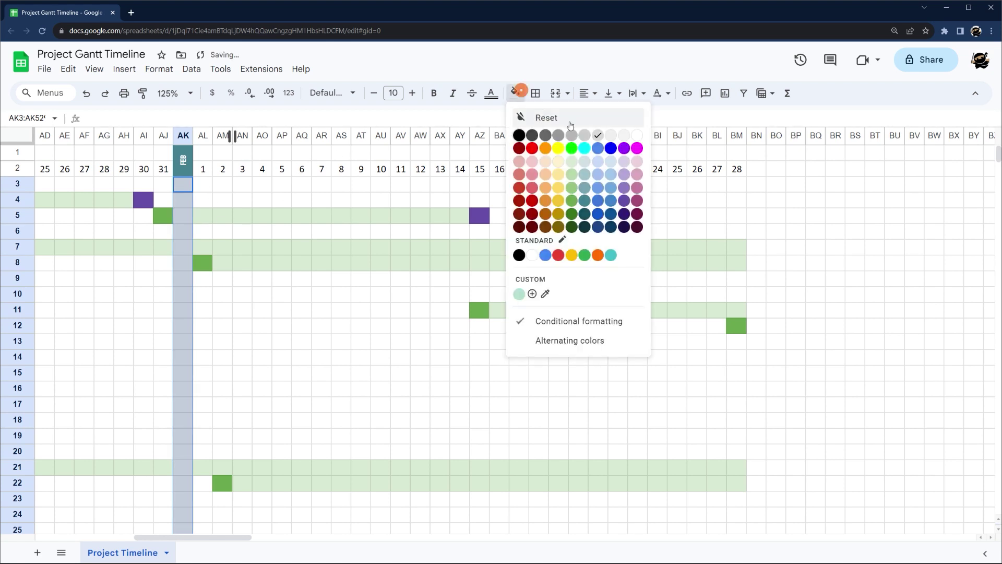
{"action": "left_click", "coordinate": [584, 135]}
Fill column E from row 3 down with the same gray as column AK, below the January header
{"action": "left_click_drag", "start_coordinate": [241, 536], "coordinate": [185, 527]}
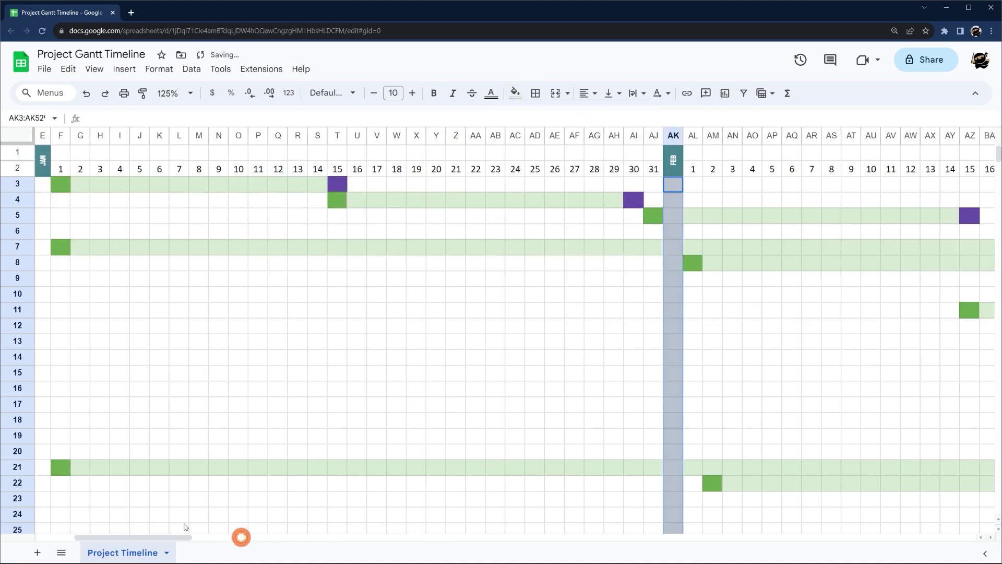
{"action": "left_click", "coordinate": [43, 136]}
{"action": "left_click", "coordinate": [42, 184]}
{"action": "key", "text": "ctrl+shift+Down"}
{"action": "left_click", "coordinate": [515, 93]}
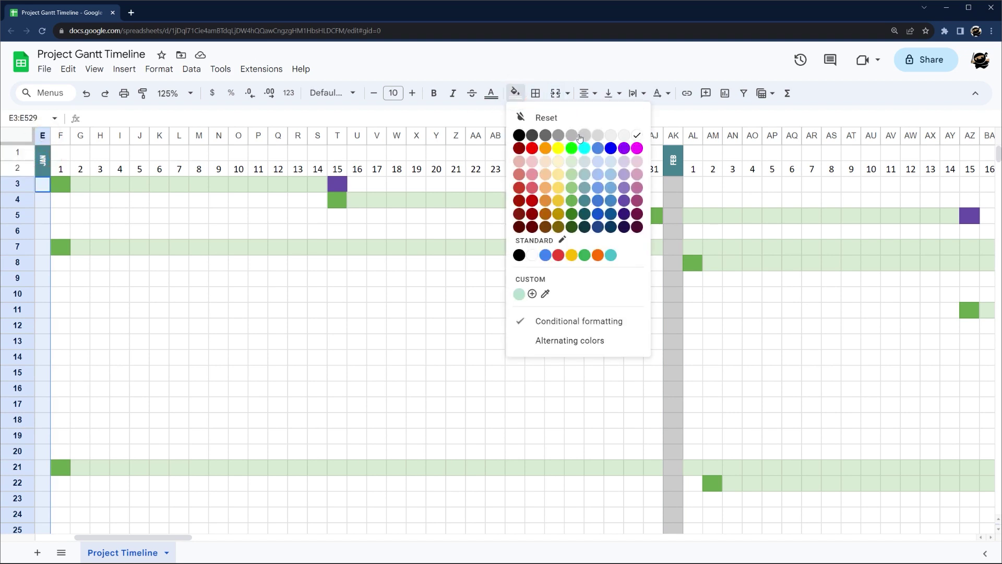
{"action": "left_click", "coordinate": [581, 136]}
{"action": "left_click", "coordinate": [670, 182]}
{"action": "left_click", "coordinate": [514, 93]}
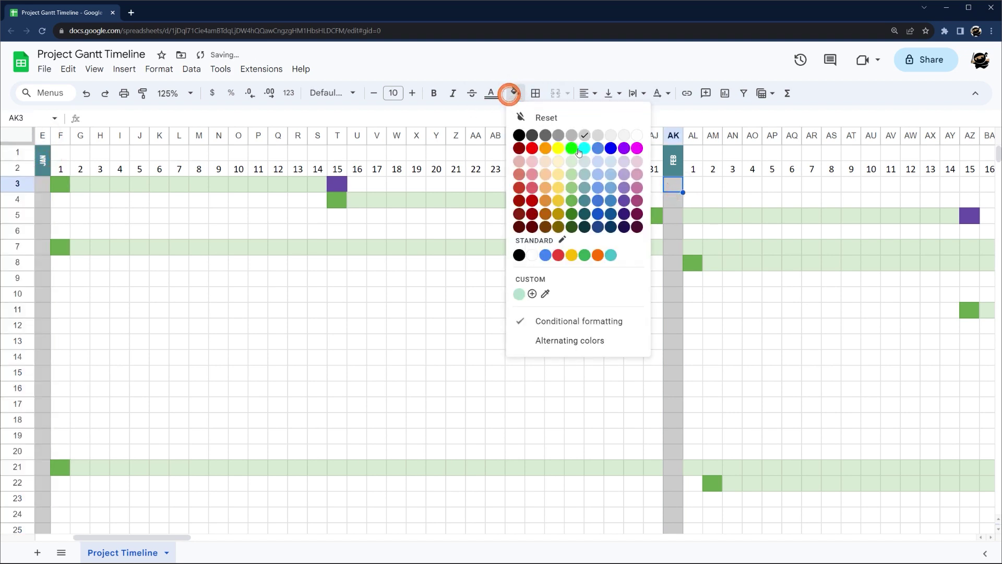
{"action": "left_click", "coordinate": [41, 190]}
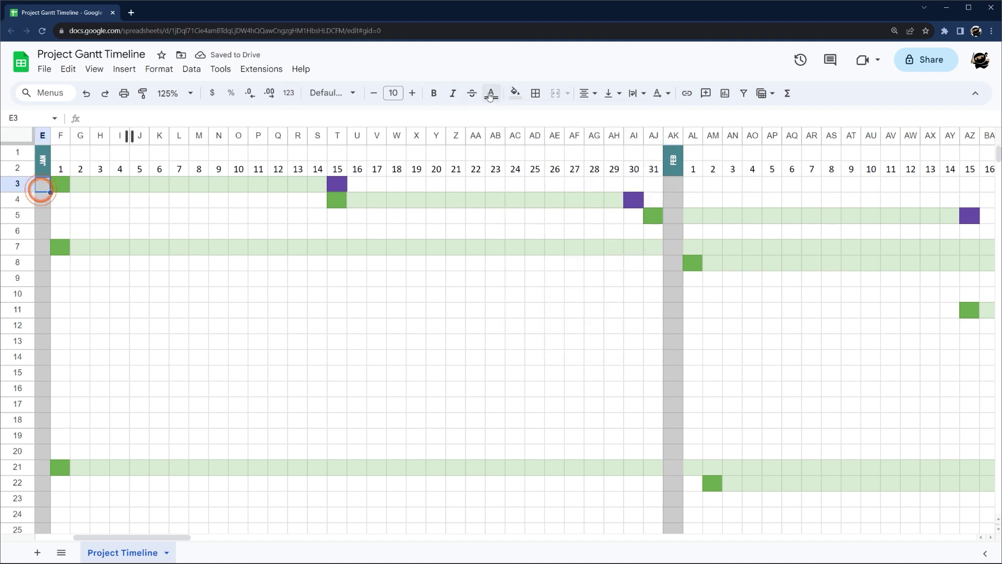
{"action": "left_click", "coordinate": [515, 92]}
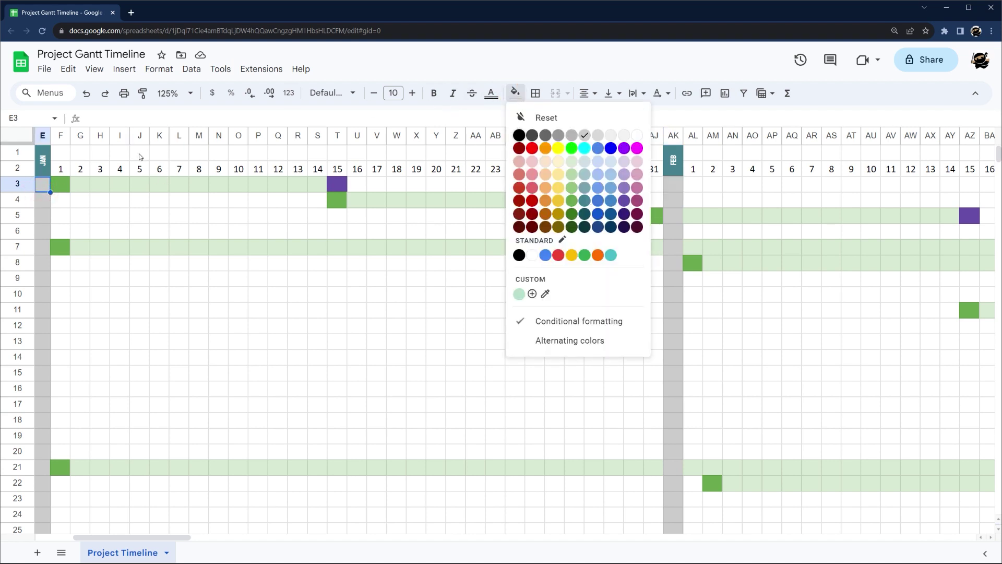
{"action": "left_click", "coordinate": [140, 156]}
Resize the February divider column AK to a width of 24 pixels
{"action": "left_click", "coordinate": [673, 137]}
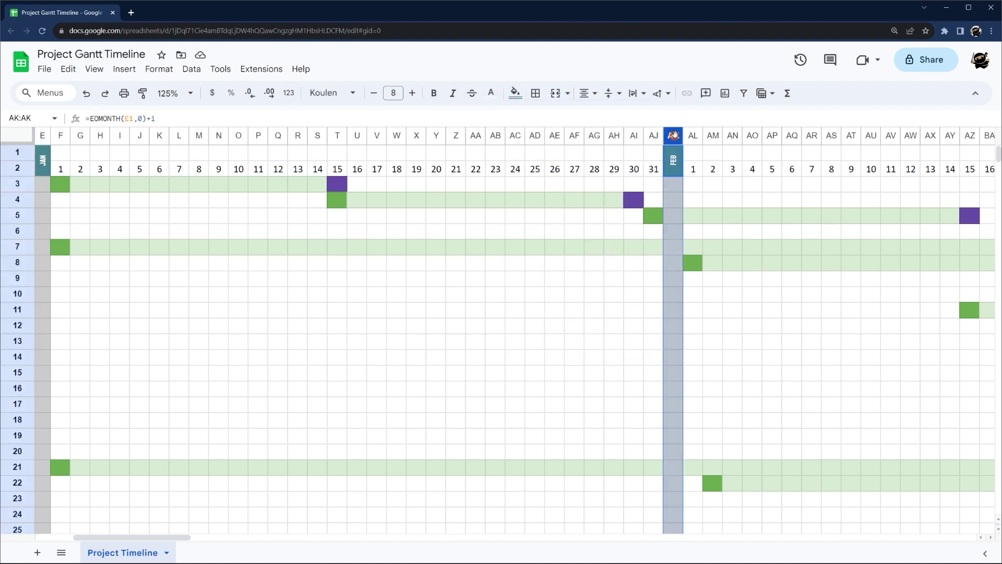
{"action": "right_click", "coordinate": [673, 137]}
{"action": "left_click", "coordinate": [695, 331]}
{"action": "type", "text": "24"}
{"action": "key", "text": "Return"}
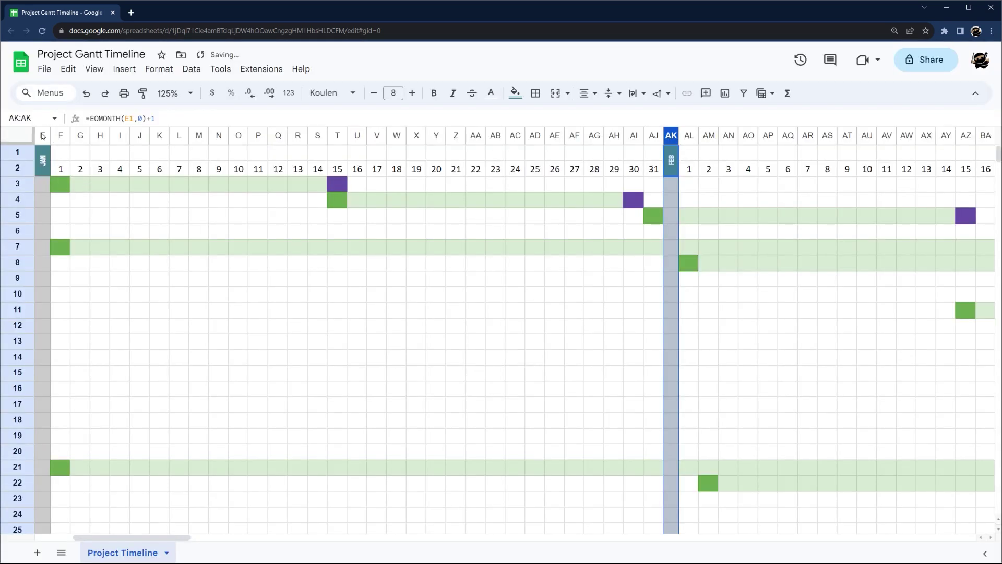
Group January's day columns F through AJ and collapse the group
{"action": "left_click_drag", "start_coordinate": [654, 135], "coordinate": [60, 135]}
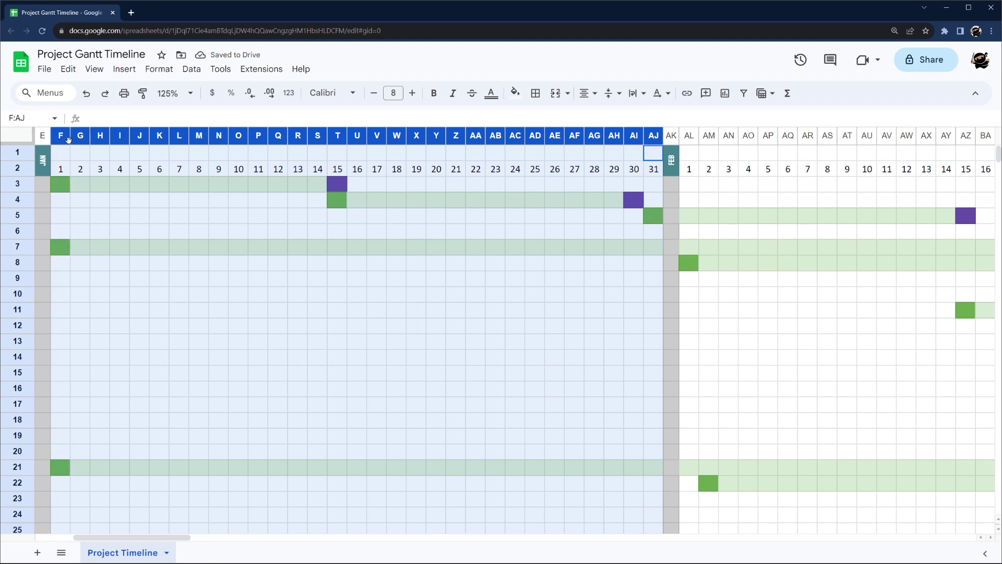
{"action": "right_click", "coordinate": [61, 135]}
{"action": "mouse_move", "coordinate": [119, 549]}
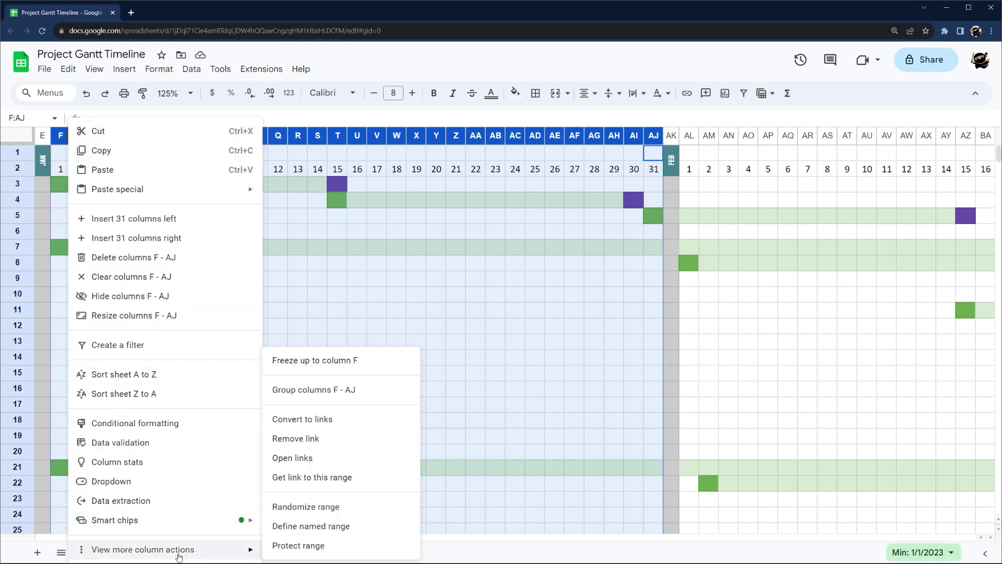
{"action": "left_click", "coordinate": [302, 390]}
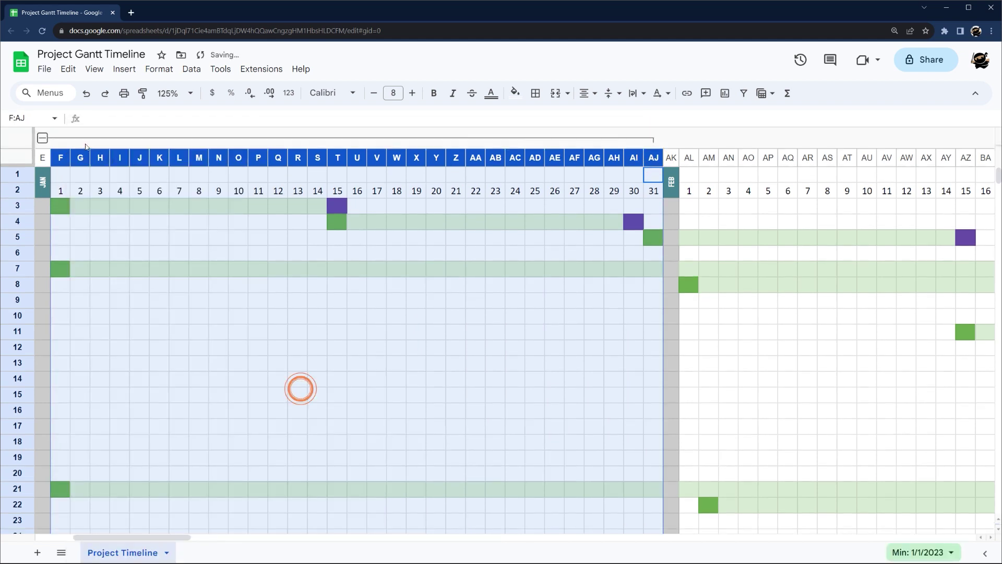
{"action": "left_click", "coordinate": [43, 137]}
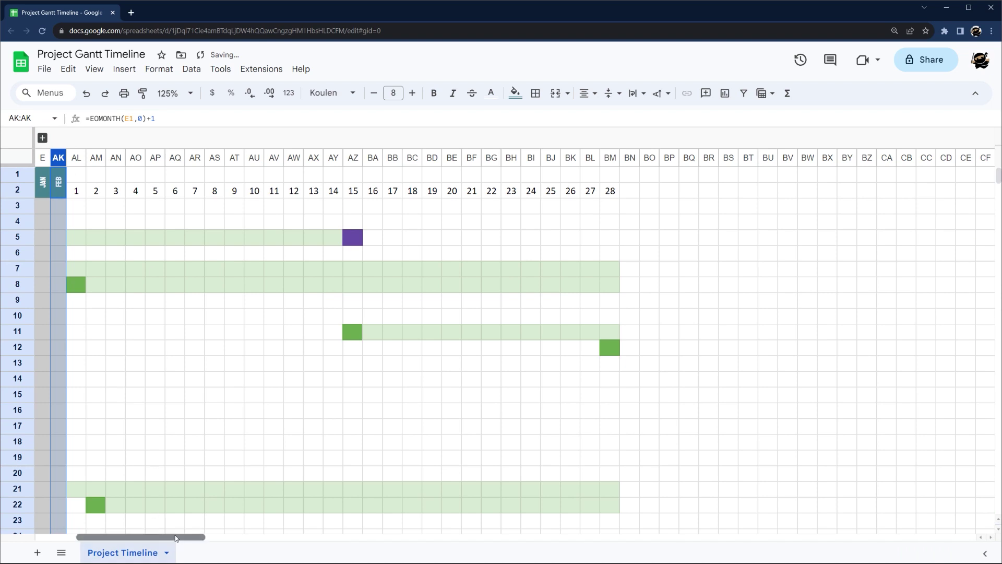
{"action": "left_click_drag", "start_coordinate": [164, 535], "coordinate": [125, 536]}
{"action": "left_click_drag", "start_coordinate": [379, 157], "coordinate": [913, 160]}
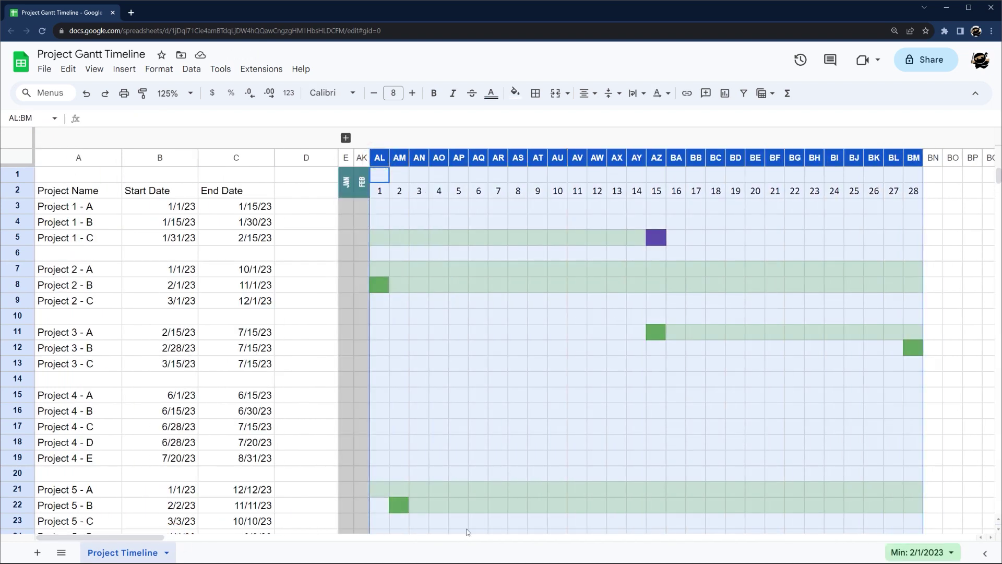
{"action": "left_click_drag", "start_coordinate": [101, 535], "coordinate": [150, 536]}
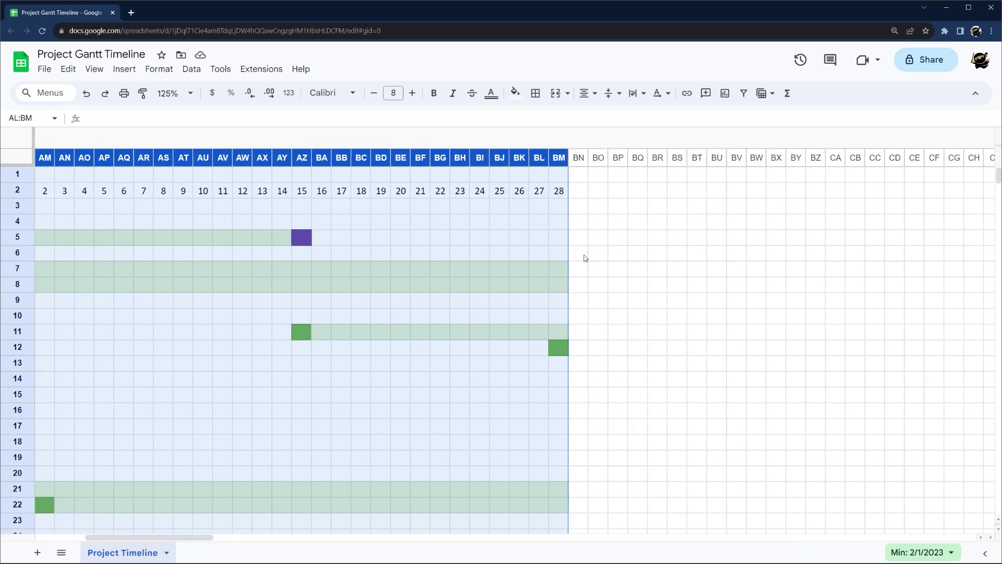
{"action": "left_click", "coordinate": [579, 195]}
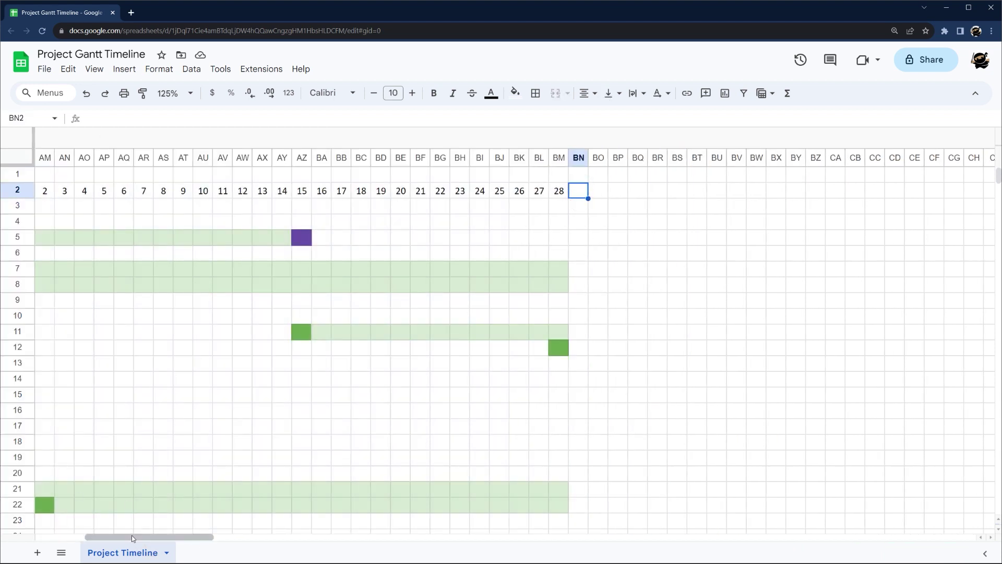
Set the date of the first month header in E1 to 2/1/2023 to test the linked month
{"action": "left_click_drag", "start_coordinate": [132, 536], "coordinate": [79, 537]}
{"action": "double_click", "coordinate": [345, 182]}
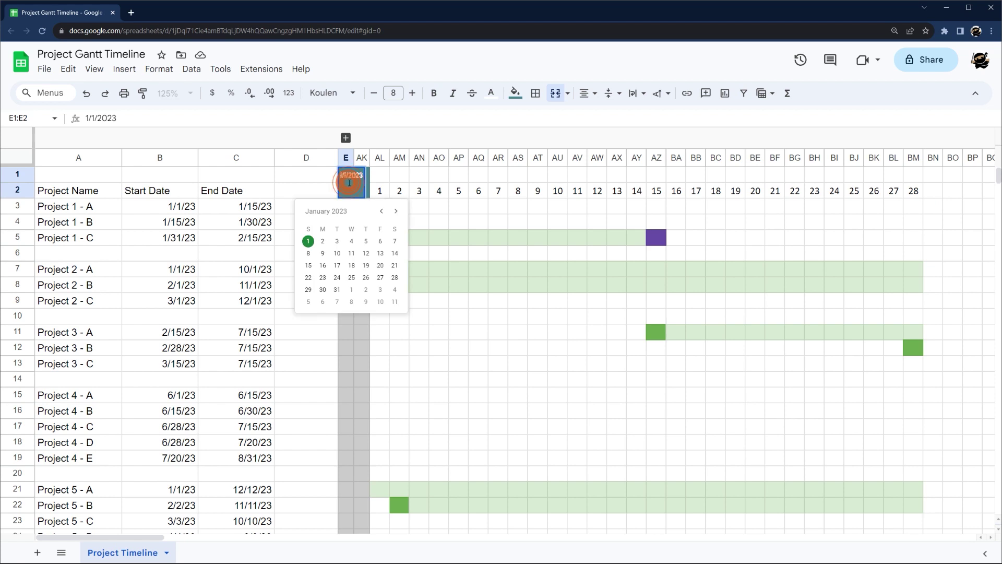
{"action": "left_click", "coordinate": [396, 211]}
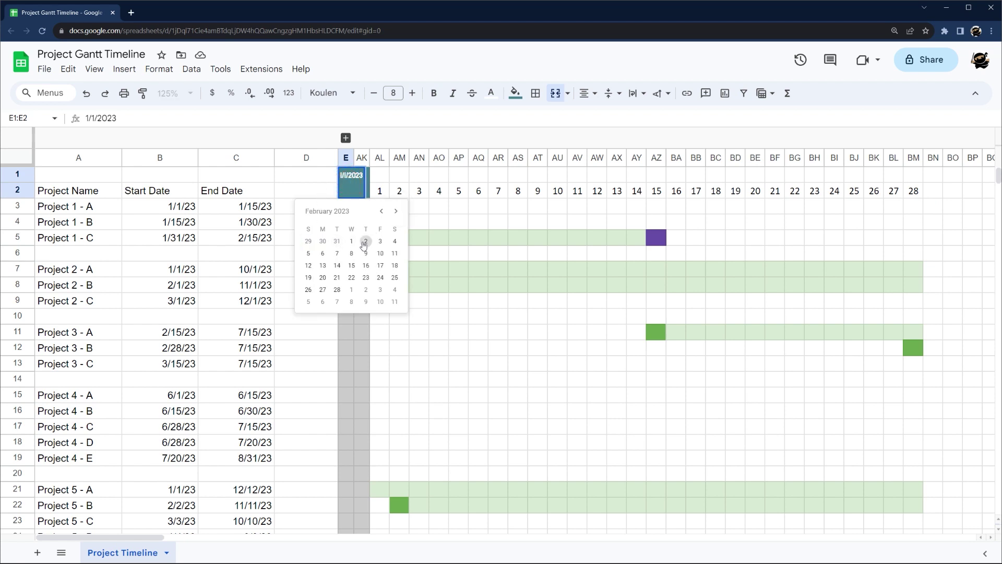
{"action": "left_click", "coordinate": [353, 241]}
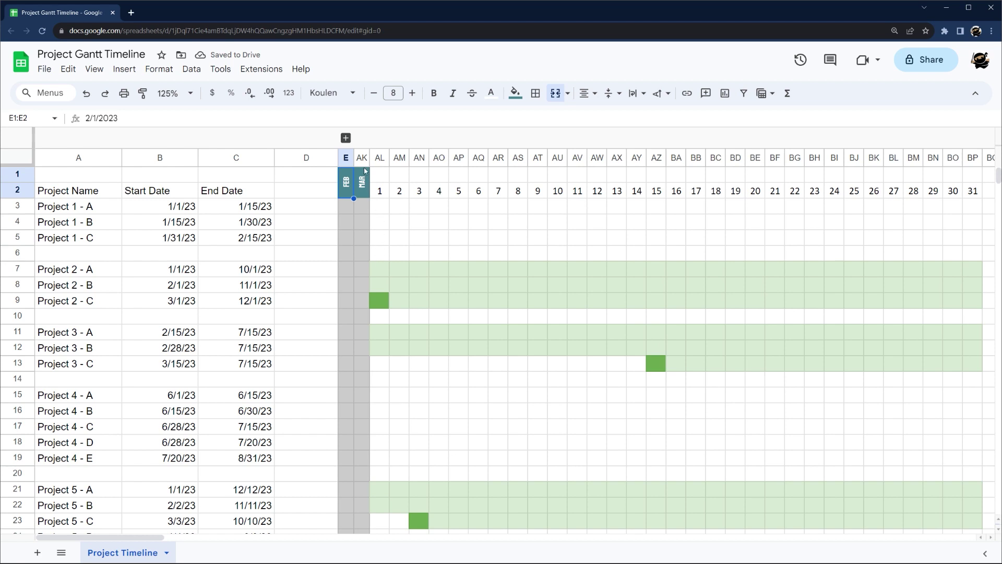
Return the date of the first month header in E1 to 1/1/2023
{"action": "double_click", "coordinate": [344, 184]}
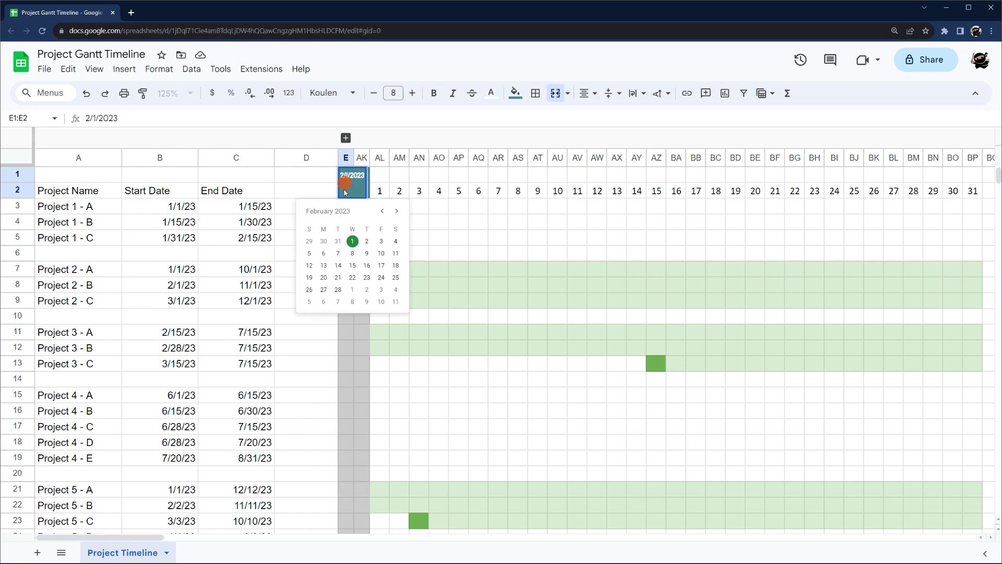
{"action": "left_click", "coordinate": [384, 211]}
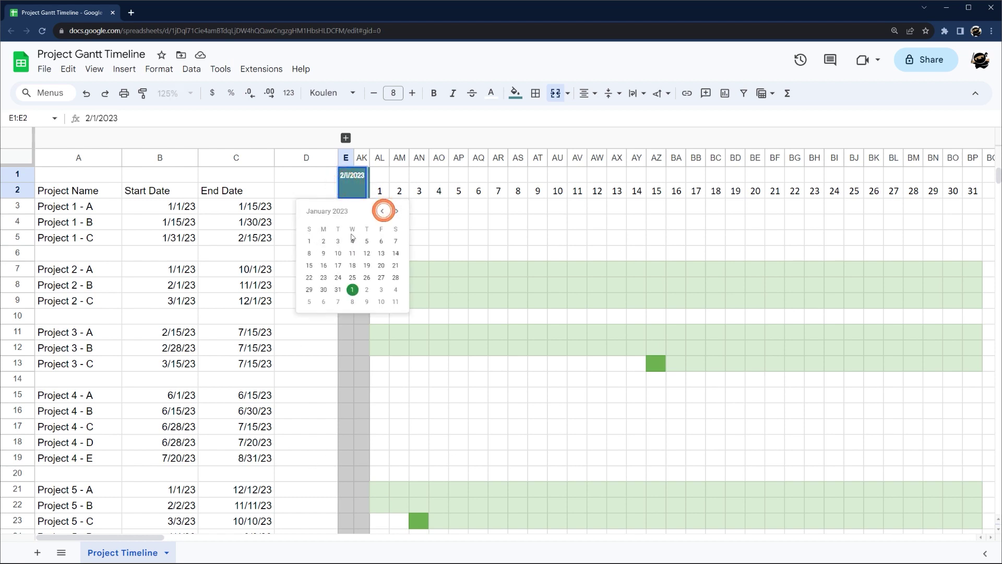
{"action": "left_click", "coordinate": [309, 242]}
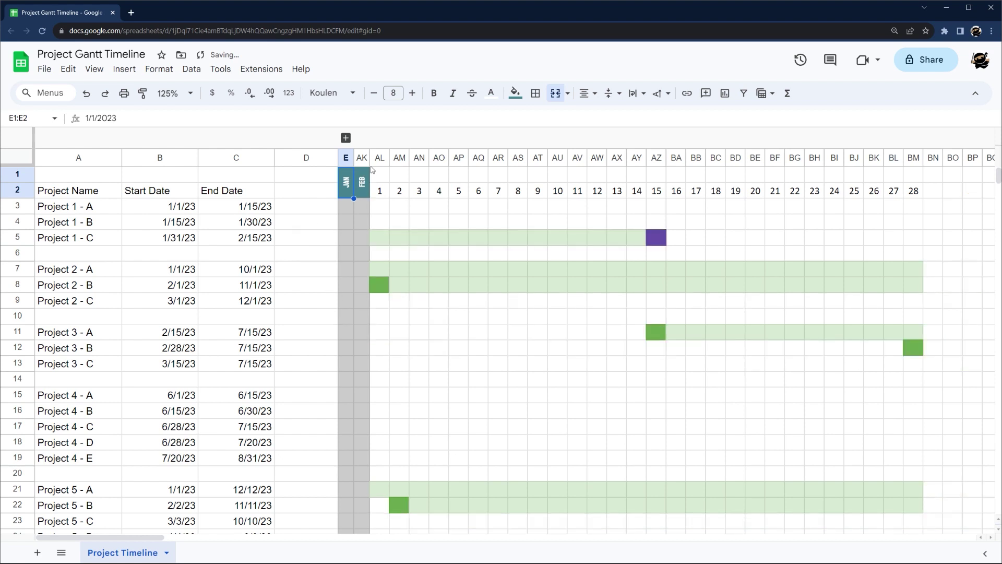
Group columns AL through BP so the second month's section spans 31 day columns
{"action": "left_click_drag", "start_coordinate": [361, 157], "coordinate": [381, 157]}
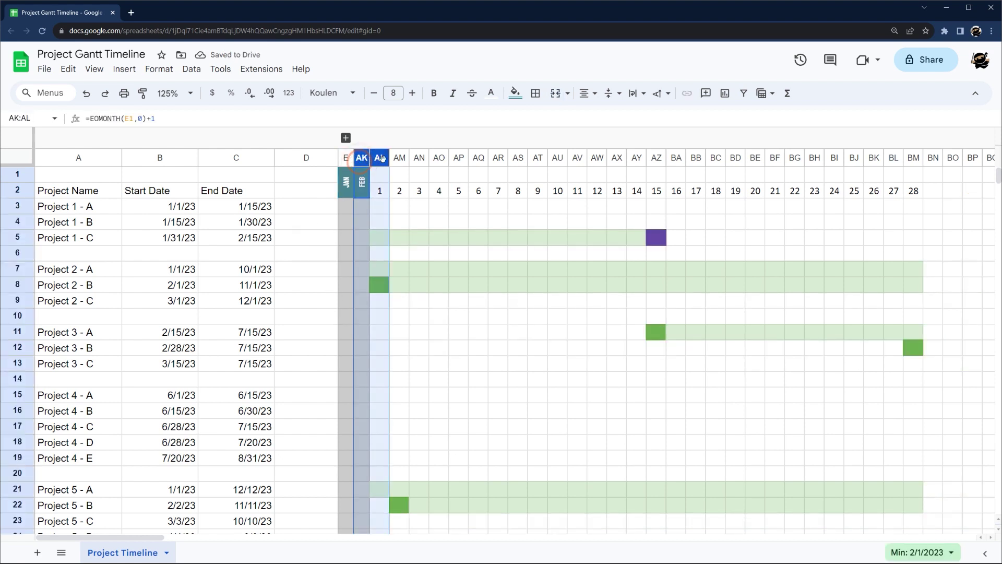
{"action": "left_click", "coordinate": [904, 197]}
{"action": "left_click", "coordinate": [932, 192]}
{"action": "left_click", "coordinate": [952, 192]}
{"action": "left_click", "coordinate": [973, 192]}
{"action": "left_click_drag", "start_coordinate": [973, 157], "coordinate": [380, 157]}
{"action": "right_click", "coordinate": [388, 166]}
{"action": "mouse_move", "coordinate": [470, 549]}
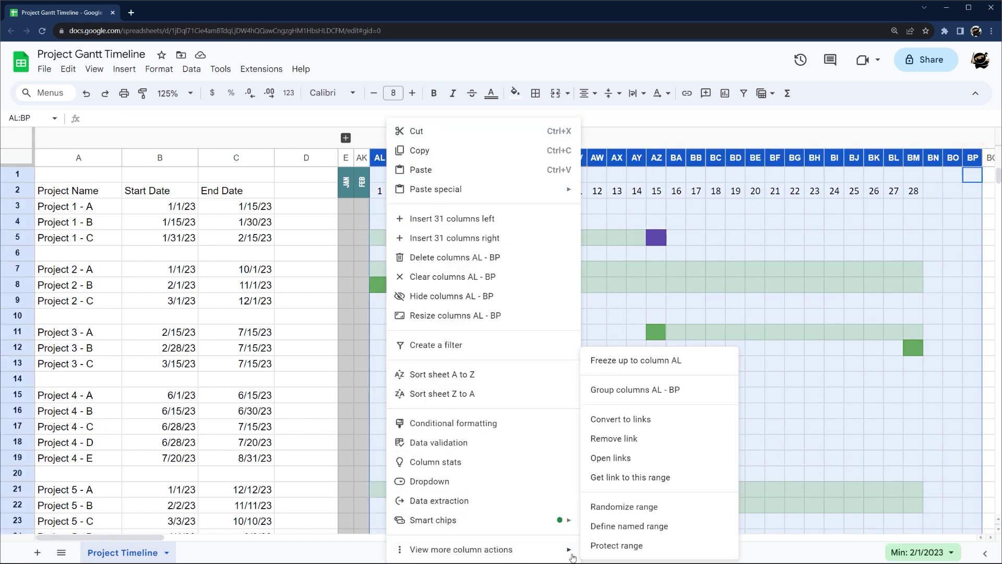
{"action": "left_click", "coordinate": [632, 384]}
Copy the entire February section, columns AK through BP, and paste it starting at column BQ for March
{"action": "left_click_drag", "start_coordinate": [361, 157], "coordinate": [973, 163]}
{"action": "key", "text": "ctrl+c"}
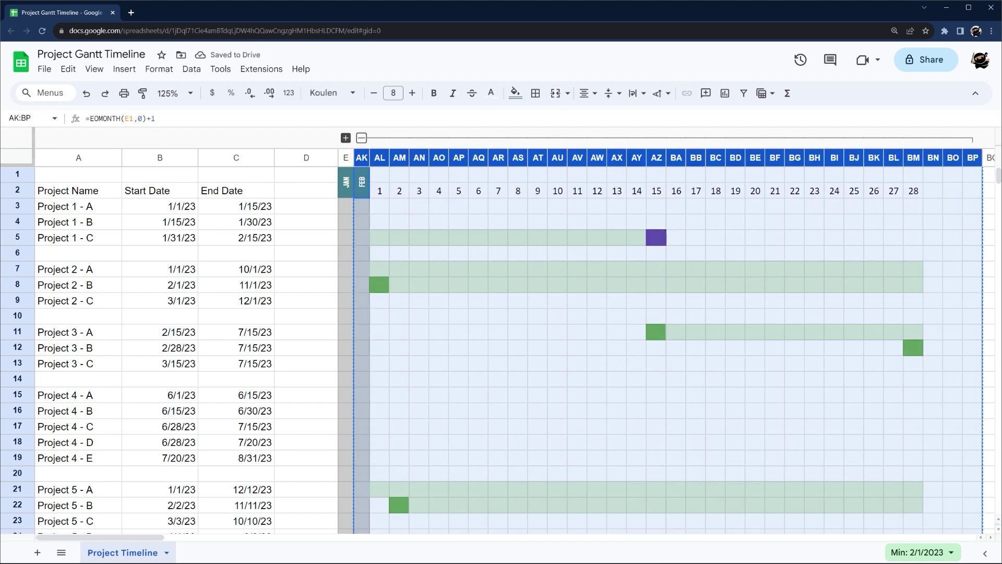
{"action": "left_click", "coordinate": [173, 537]}
{"action": "left_click_drag", "start_coordinate": [270, 537], "coordinate": [237, 520]}
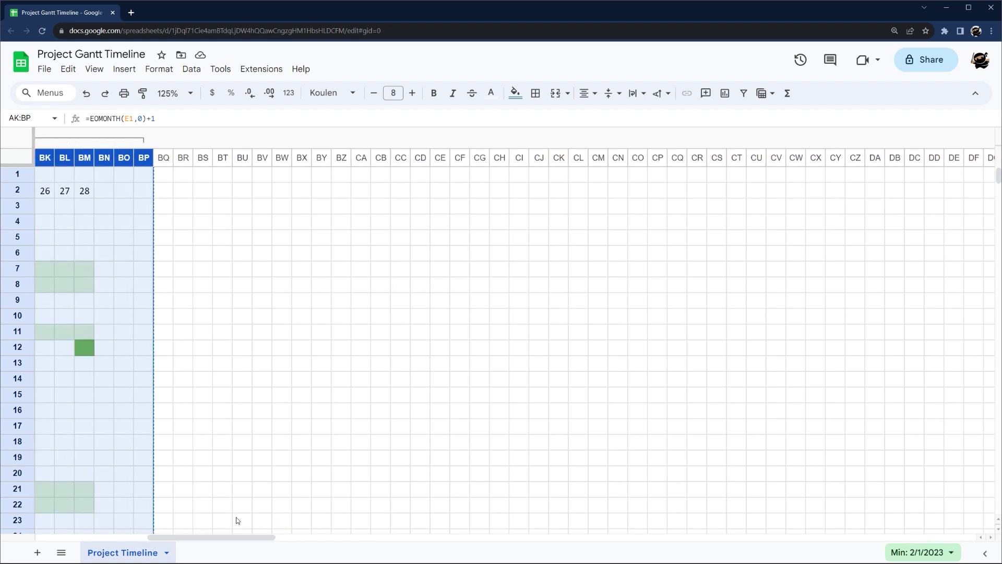
{"action": "left_click", "coordinate": [163, 158]}
{"action": "key", "text": "ctrl+v"}
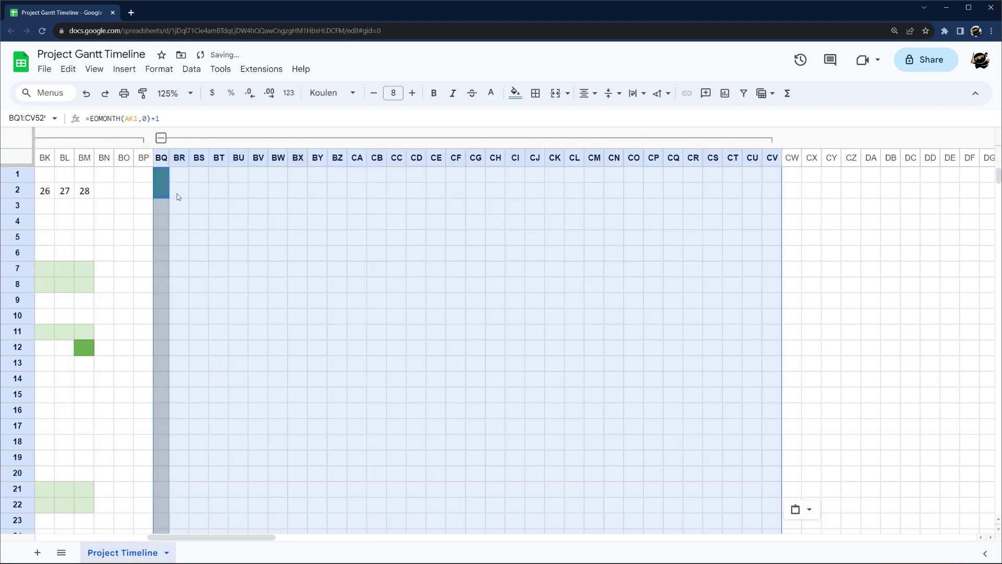
Paste the copied month section repeatedly from column CW onward, adding April through December, with December starting at column MS
{"action": "left_click", "coordinate": [792, 158]}
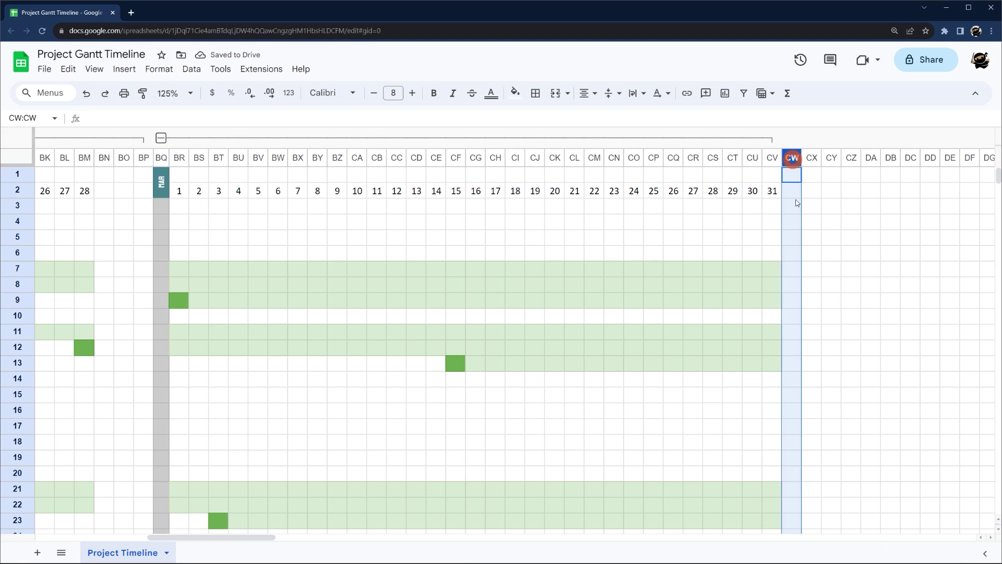
{"action": "key", "text": "ctrl+v"}
{"action": "scroll", "coordinate": [582, 438], "scroll_direction": "right", "scroll_amount": 10}
{"action": "left_click", "coordinate": [240, 157]}
{"action": "key", "text": "ctrl+v"}
{"action": "left_click", "coordinate": [436, 158]}
{"action": "key", "text": "ctrl+v"}
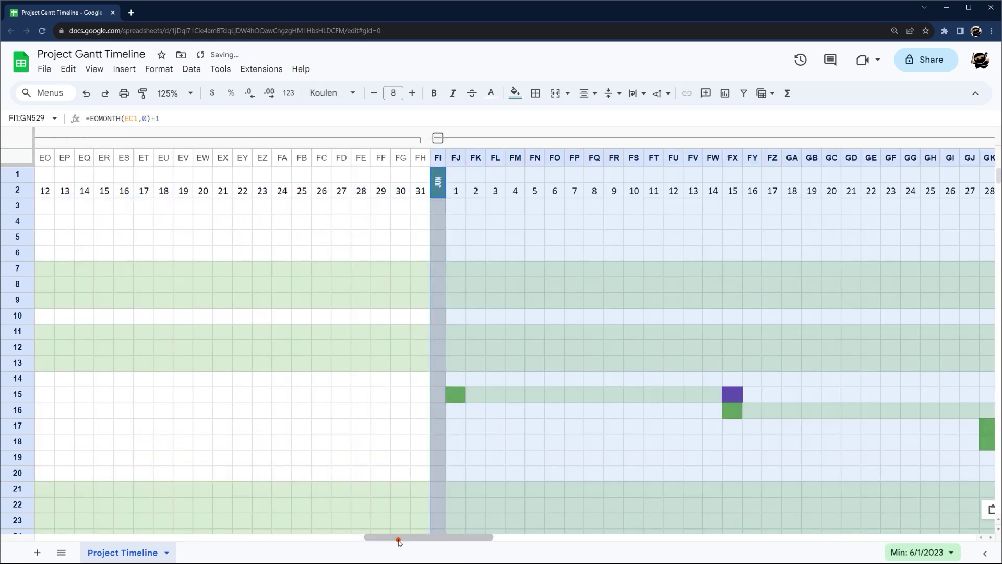
{"action": "left_click", "coordinate": [436, 158]}
{"action": "key", "text": "ctrl+v"}
{"action": "left_click", "coordinate": [384, 157]}
{"action": "key", "text": "ctrl+v"}
{"action": "key", "text": "ctrl+v"}
{"action": "left_click", "coordinate": [539, 157]}
{"action": "key", "text": "ctrl+v"}
{"action": "scroll", "coordinate": [582, 438], "scroll_direction": "right", "scroll_amount": 10}
{"action": "left_click", "coordinate": [633, 157]}
{"action": "key", "text": "ctrl+v"}
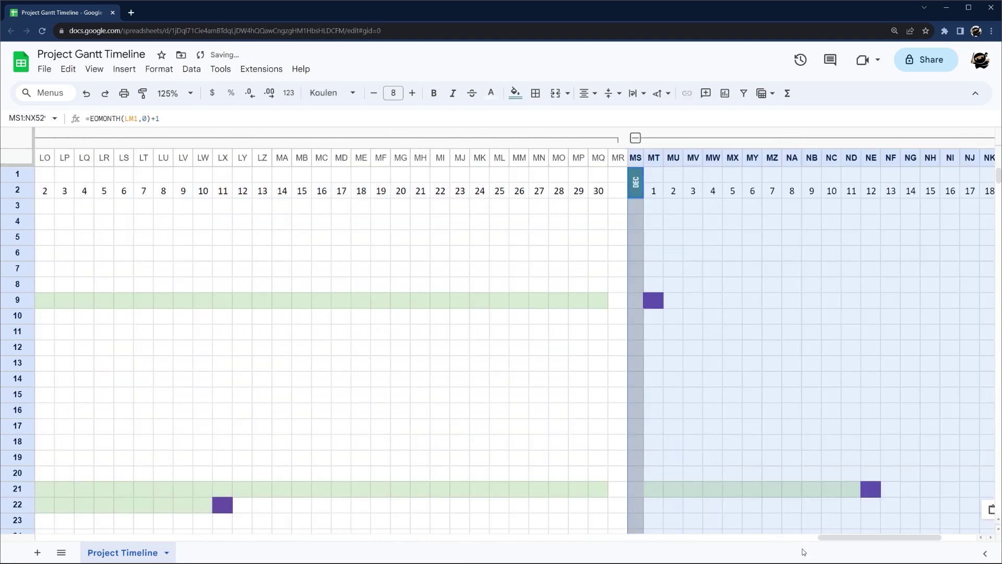
{"action": "scroll", "coordinate": [834, 538], "scroll_direction": "right", "scroll_amount": 5}
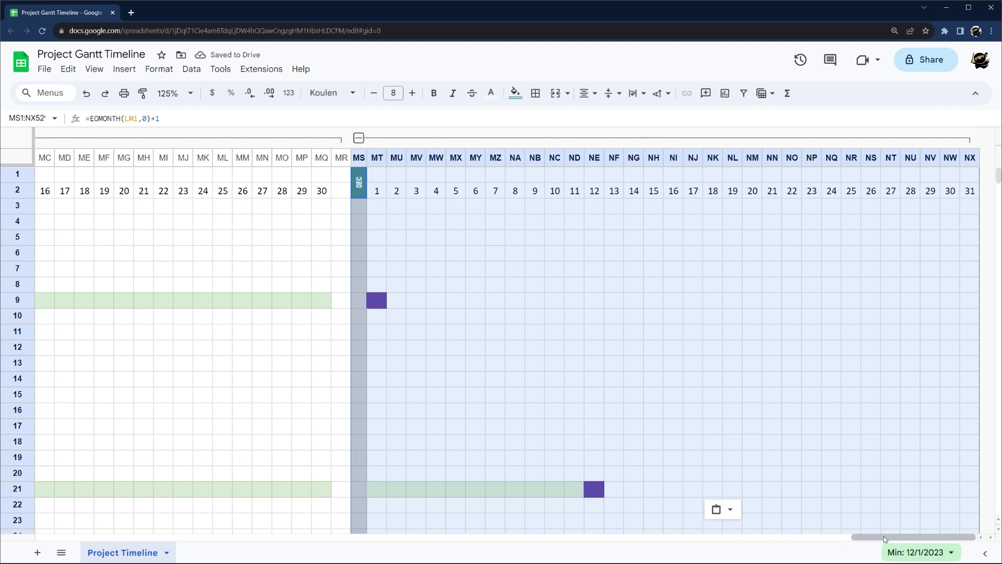
Collapse the day-column groups of February through December, leaving only the month header columns beside the project list
{"action": "left_click_drag", "start_coordinate": [884, 536], "coordinate": [67, 536]}
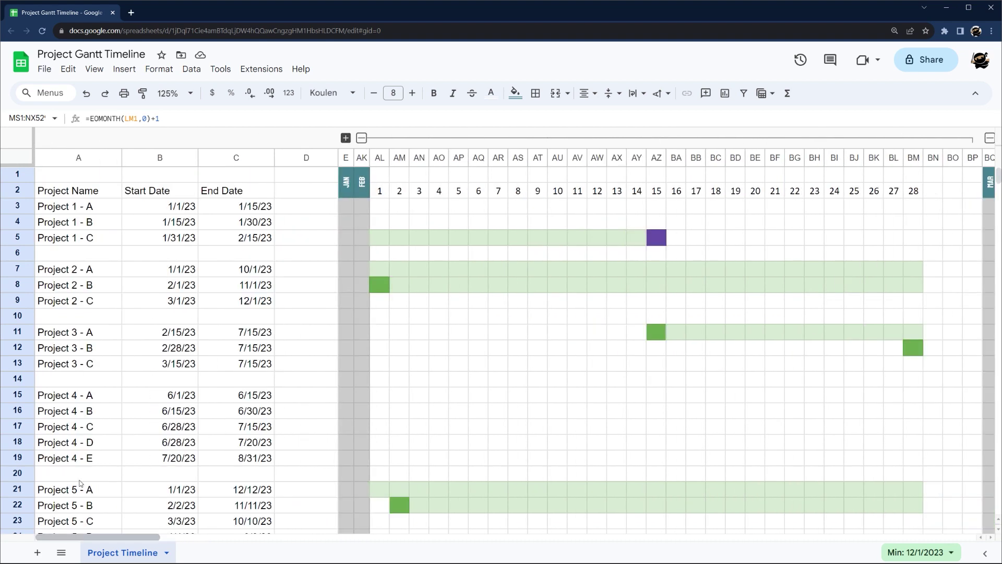
{"action": "left_click", "coordinate": [345, 138]}
{"action": "left_click", "coordinate": [346, 138]}
{"action": "left_click", "coordinate": [361, 138]}
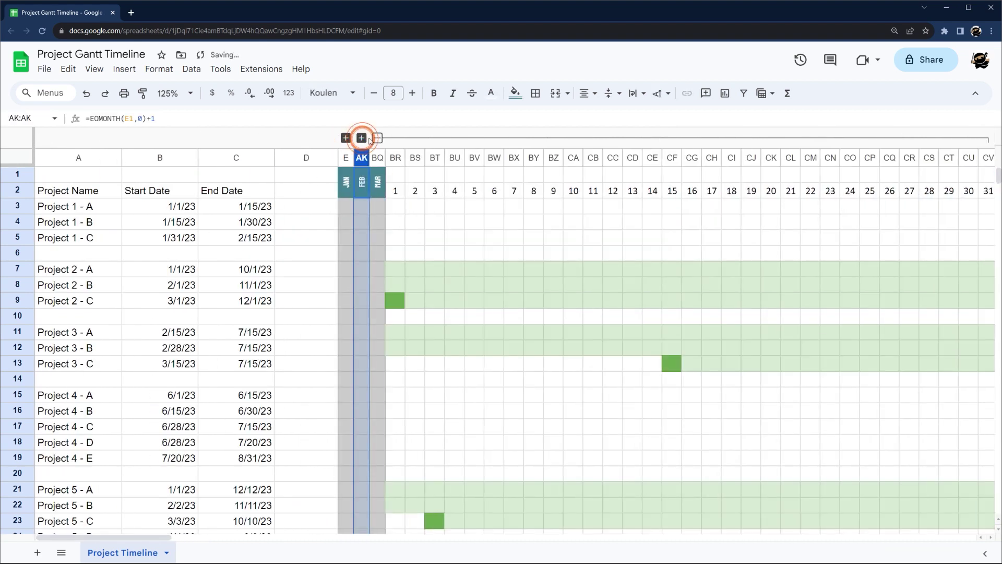
{"action": "left_click", "coordinate": [378, 138]}
{"action": "left_click", "coordinate": [393, 138]}
{"action": "left_click", "coordinate": [408, 138]}
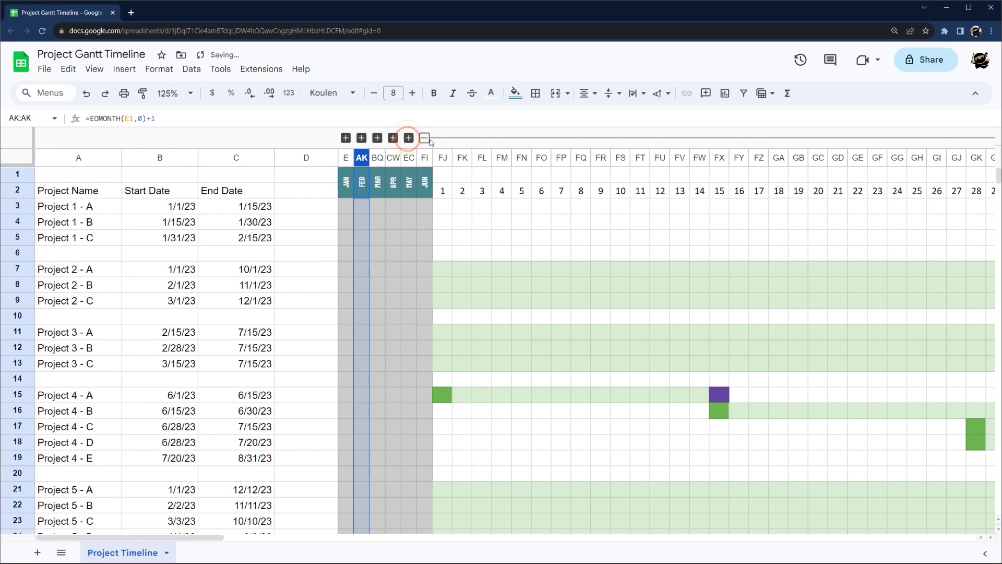
{"action": "left_click", "coordinate": [424, 137]}
{"action": "left_click", "coordinate": [440, 138]}
{"action": "left_click", "coordinate": [456, 138]}
{"action": "left_click", "coordinate": [471, 137]}
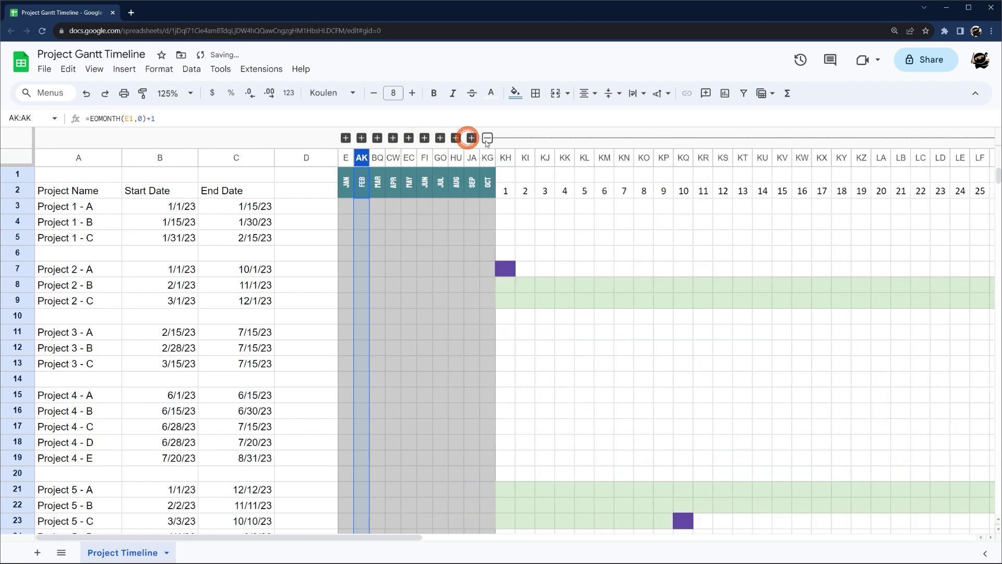
{"action": "left_click", "coordinate": [487, 138]}
{"action": "left_click", "coordinate": [503, 138]}
{"action": "left_click", "coordinate": [519, 138]}
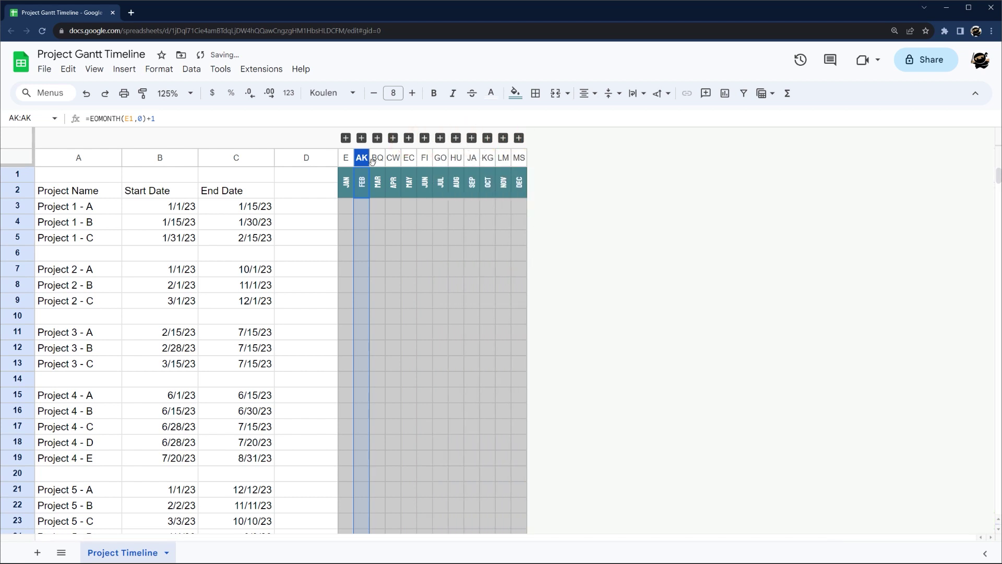
Expand the February column group to show its days
{"action": "left_click", "coordinate": [362, 138]}
{"action": "left_click", "coordinate": [537, 348]}
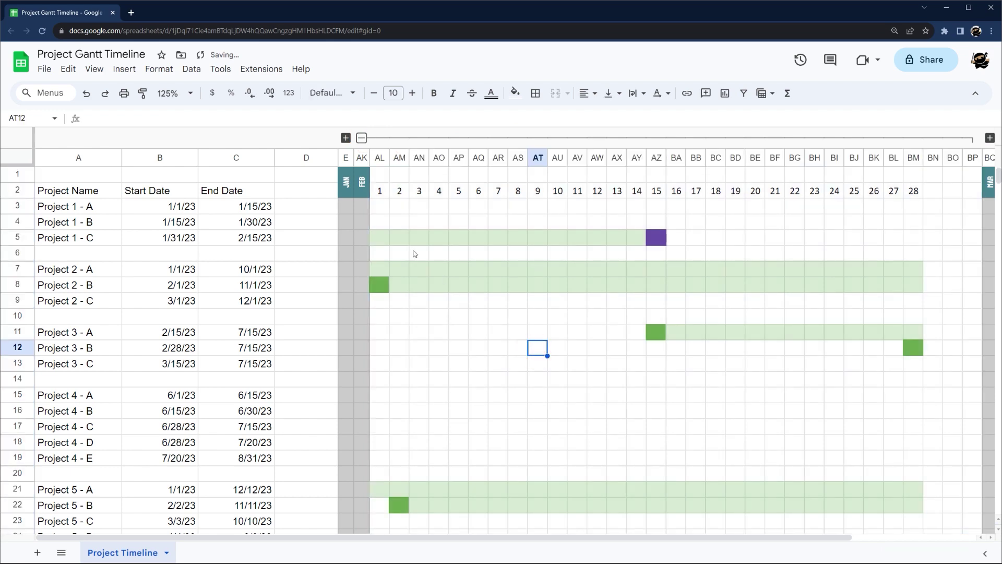
Expand the January day columns, review the timeline across to the December header, and collapse January again
{"action": "left_click", "coordinate": [346, 138]}
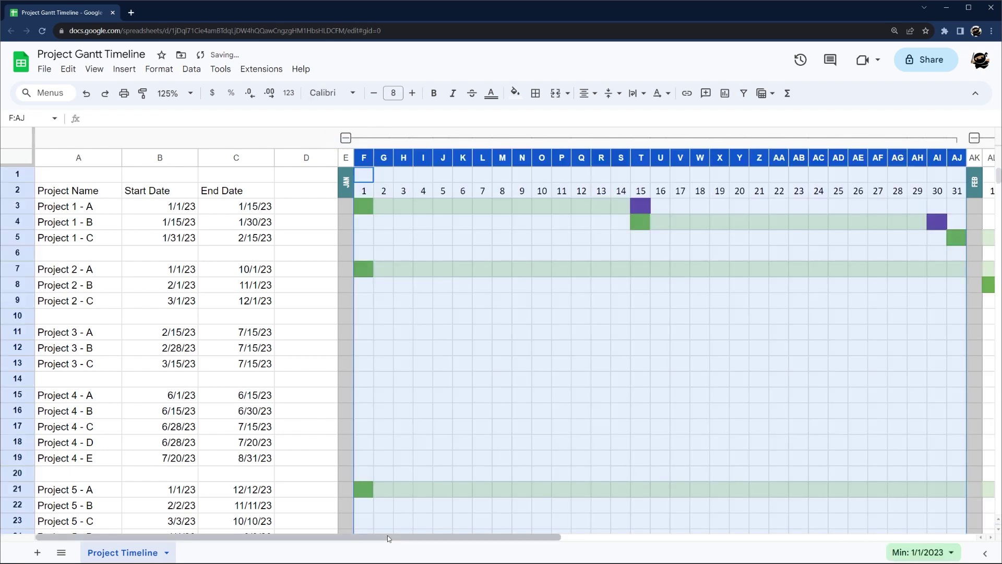
{"action": "left_click_drag", "start_coordinate": [387, 536], "coordinate": [819, 560]}
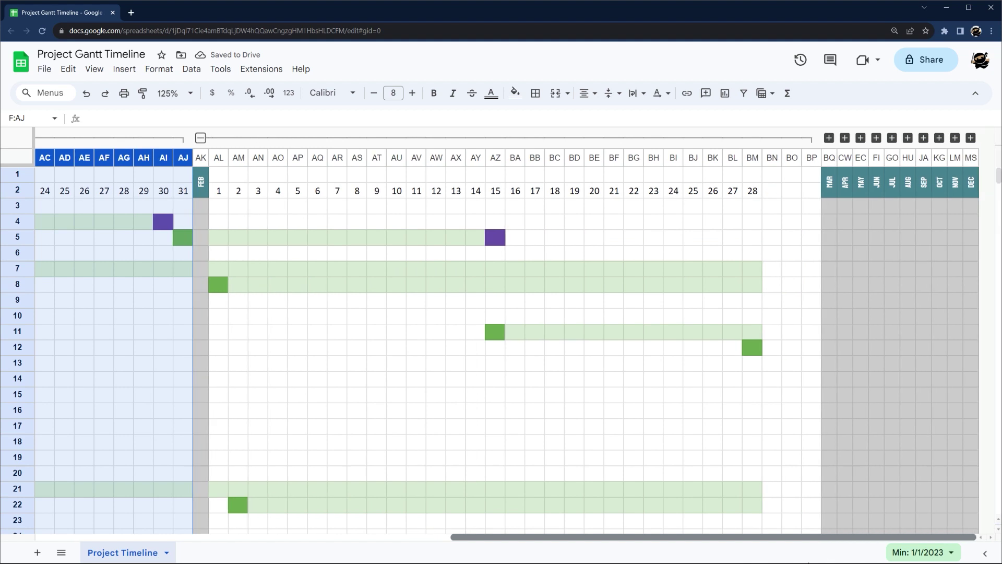
{"action": "left_click_drag", "start_coordinate": [713, 537], "coordinate": [298, 537]}
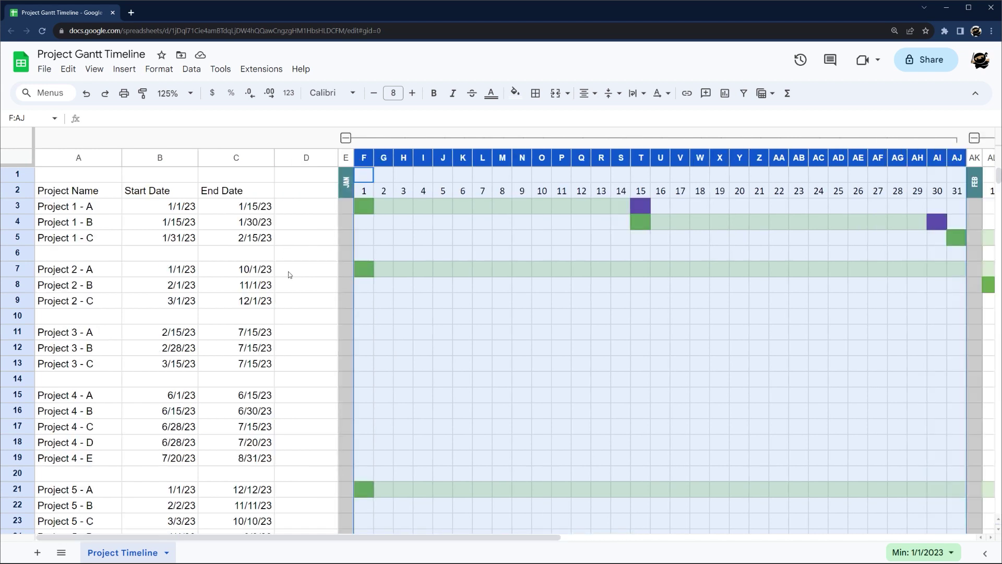
{"action": "left_click", "coordinate": [346, 138]}
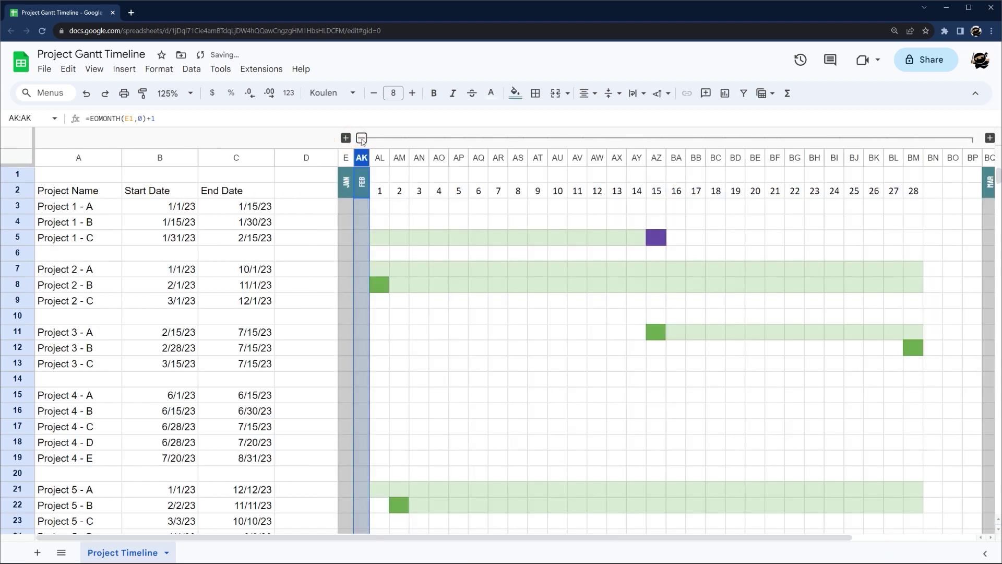
Collapse the February day columns and expand the day columns of December and November
{"action": "left_click", "coordinate": [361, 138]}
{"action": "left_click", "coordinate": [518, 138]}
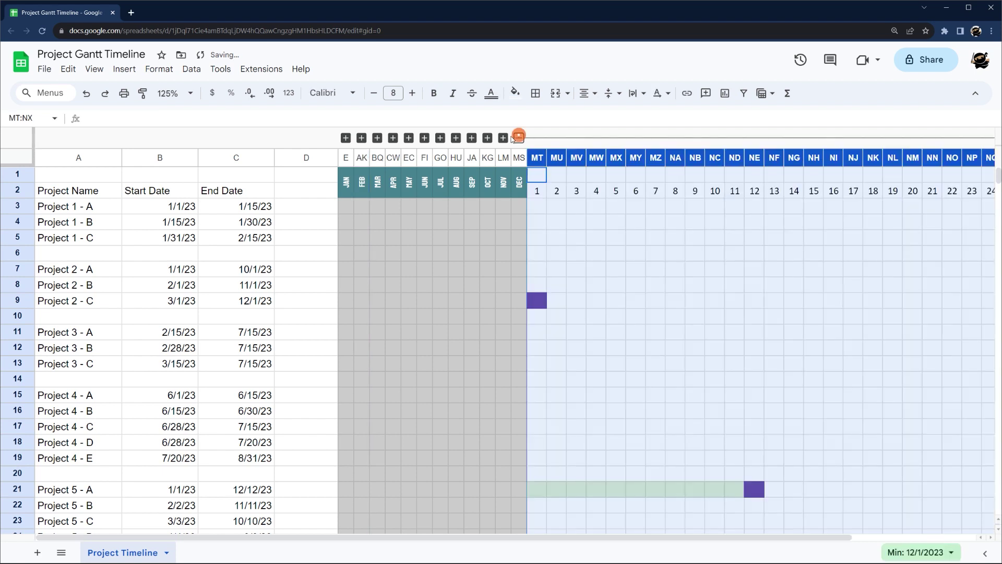
{"action": "left_click", "coordinate": [503, 138]}
Change the timeline's starting month in merged cell E1:E2 to 2/1/2023
{"action": "left_click", "coordinate": [346, 184]}
{"action": "double_click", "coordinate": [346, 182]}
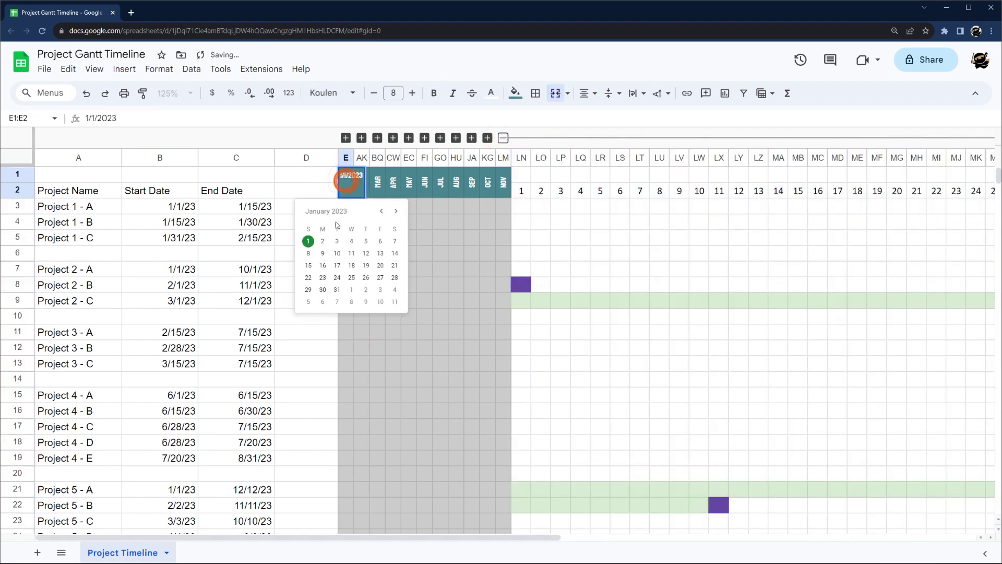
{"action": "left_click", "coordinate": [397, 211]}
{"action": "left_click", "coordinate": [352, 241]}
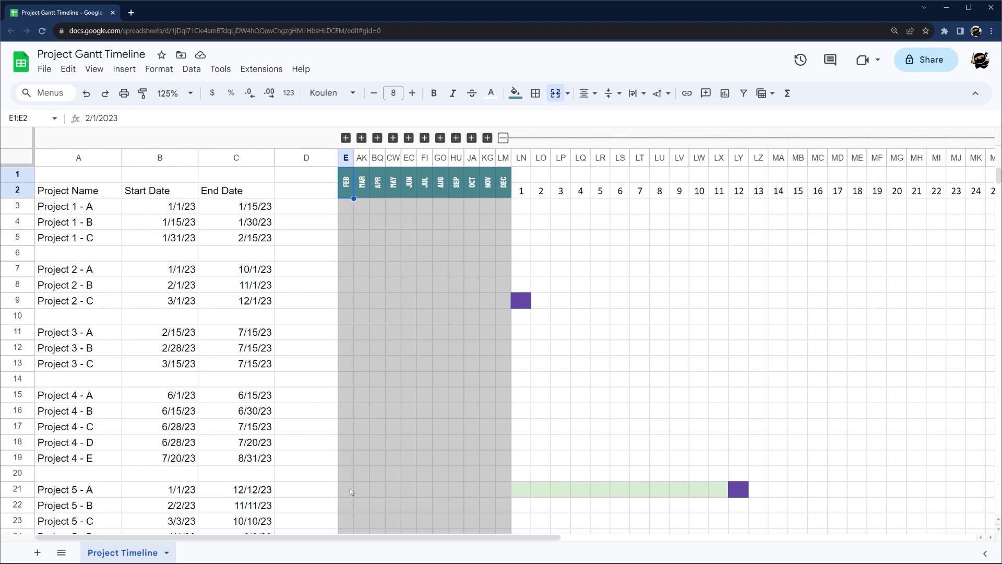
Set the end date of Project 5 - A in cell C21 to 1/31/24
{"action": "left_click_drag", "start_coordinate": [343, 540], "coordinate": [367, 541]}
{"action": "left_click", "coordinate": [600, 188]}
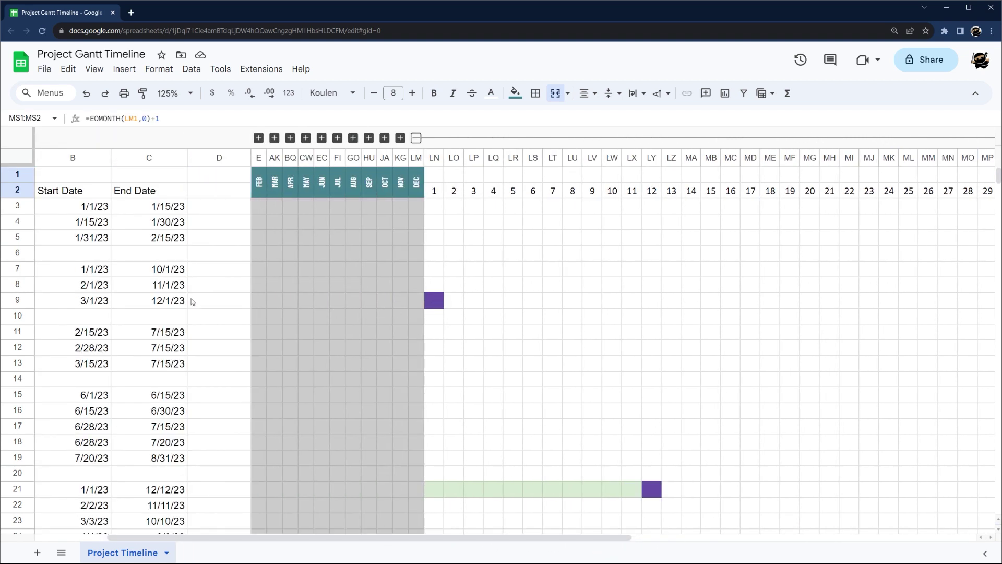
{"action": "scroll", "coordinate": [196, 305], "scroll_direction": "down", "scroll_amount": 2}
{"action": "left_click", "coordinate": [172, 428]}
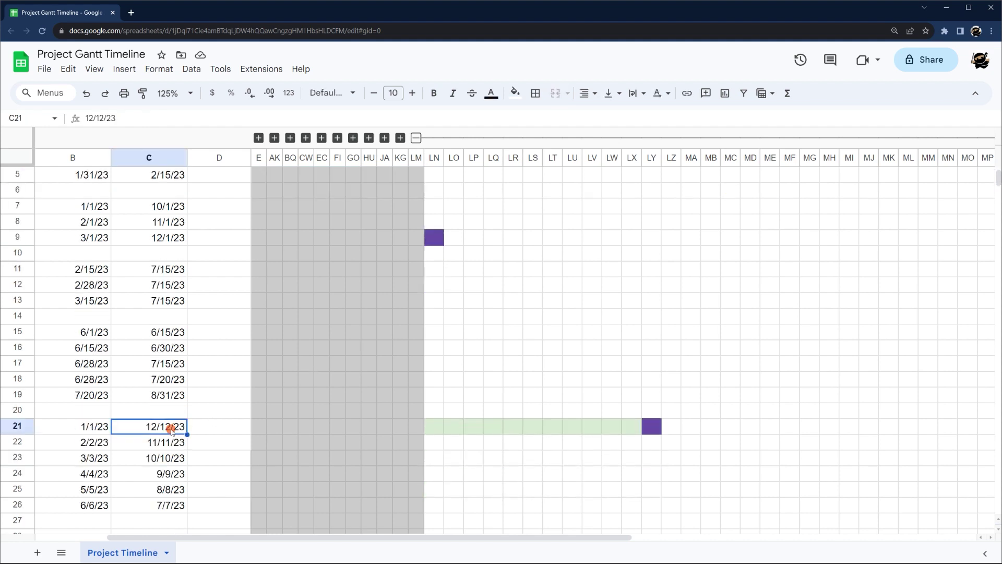
{"action": "double_click", "coordinate": [164, 429]}
{"action": "left_click_drag", "start_coordinate": [139, 426], "coordinate": [224, 436]}
{"action": "type", "text": "1/31/2"}
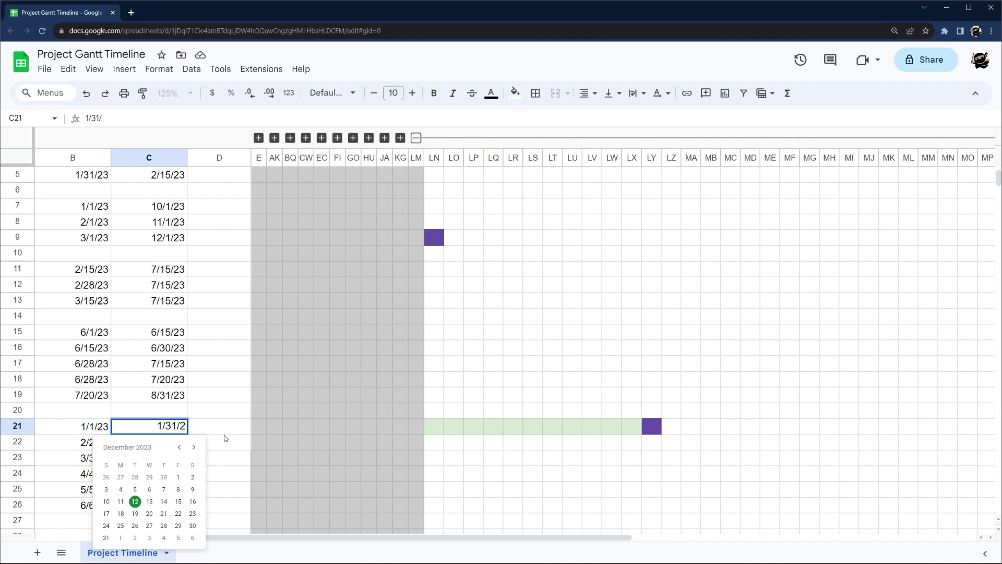
{"action": "type", "text": "4"}
{"action": "key", "text": "Return"}
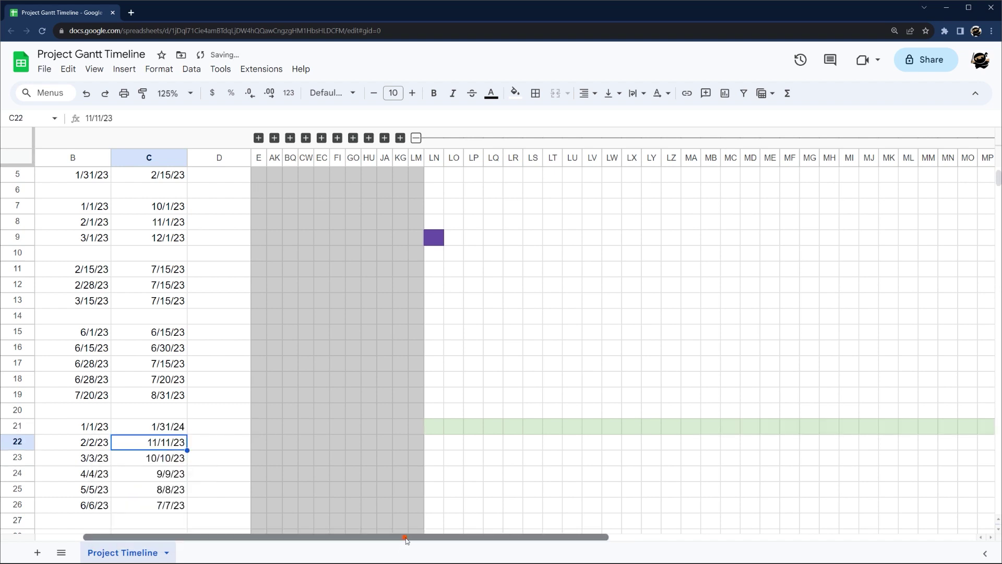
Check the far end of the Project 5 - A bar and set the starting month in E1:E2 back to 1/1/2023
{"action": "scroll", "coordinate": [403, 536], "scroll_direction": "right", "scroll_amount": 10}
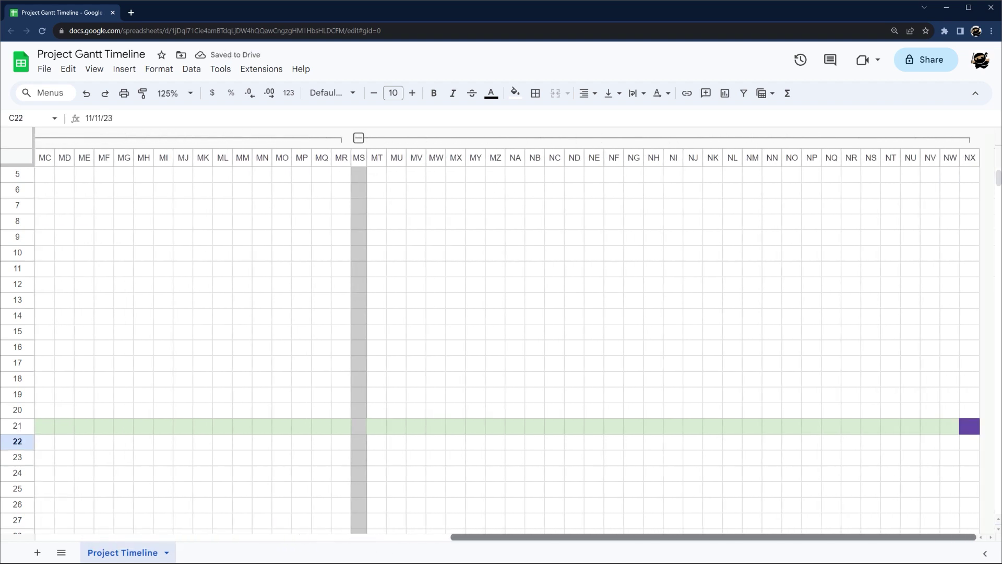
{"action": "scroll", "coordinate": [256, 551], "scroll_direction": "left", "scroll_amount": 10}
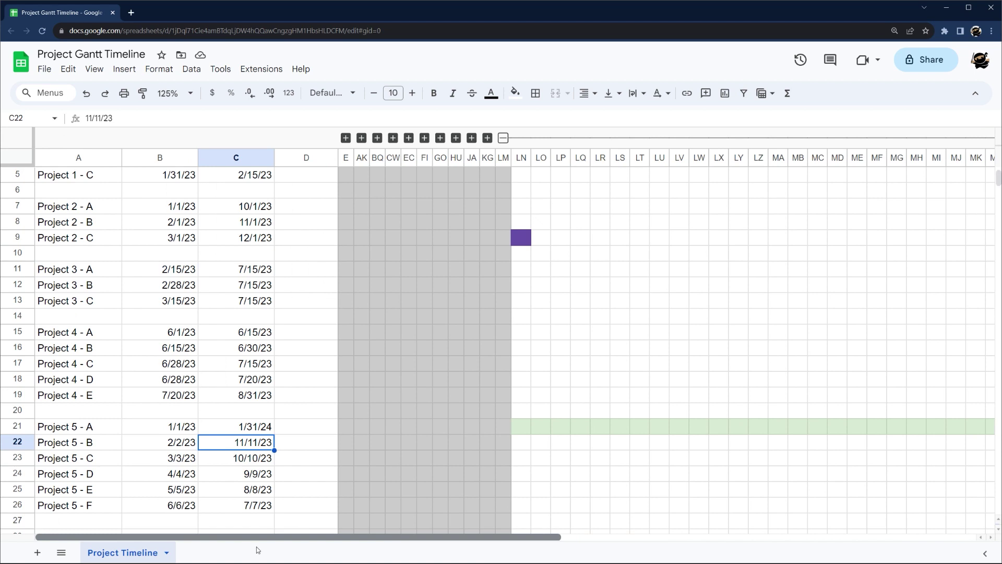
{"action": "scroll", "coordinate": [316, 423], "scroll_direction": "up", "scroll_amount": 2}
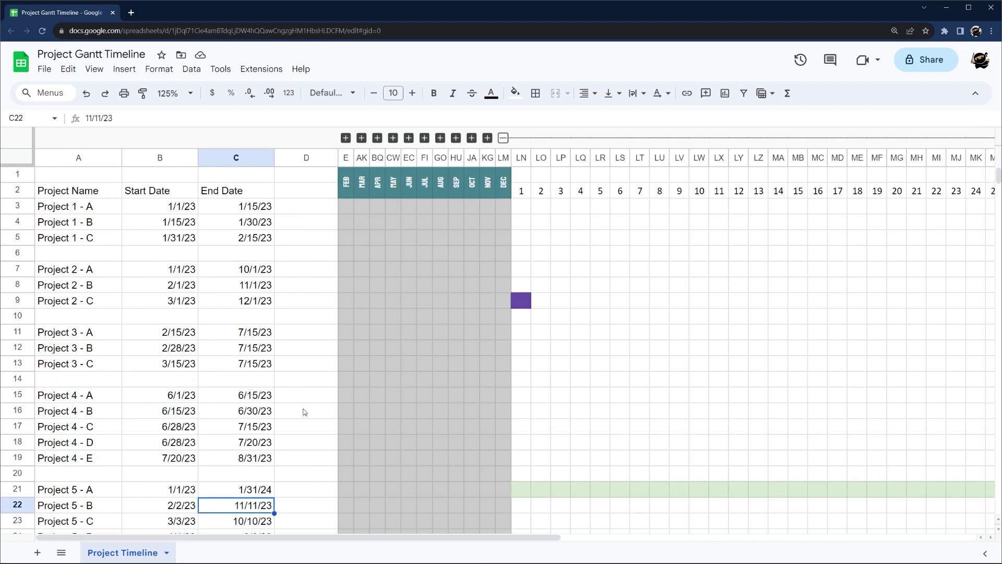
{"action": "left_click", "coordinate": [347, 183]}
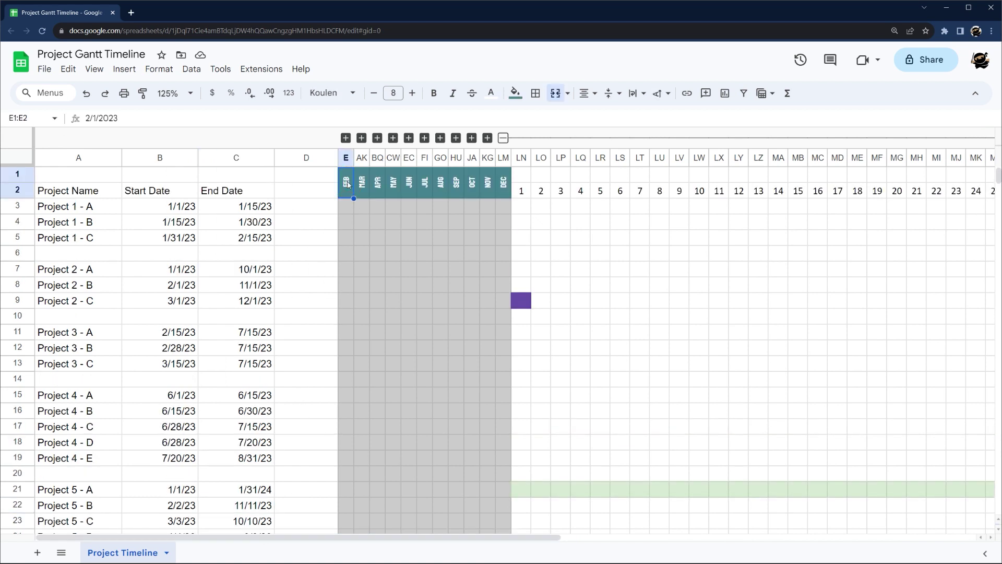
{"action": "double_click", "coordinate": [347, 183]}
{"action": "left_click", "coordinate": [384, 212]}
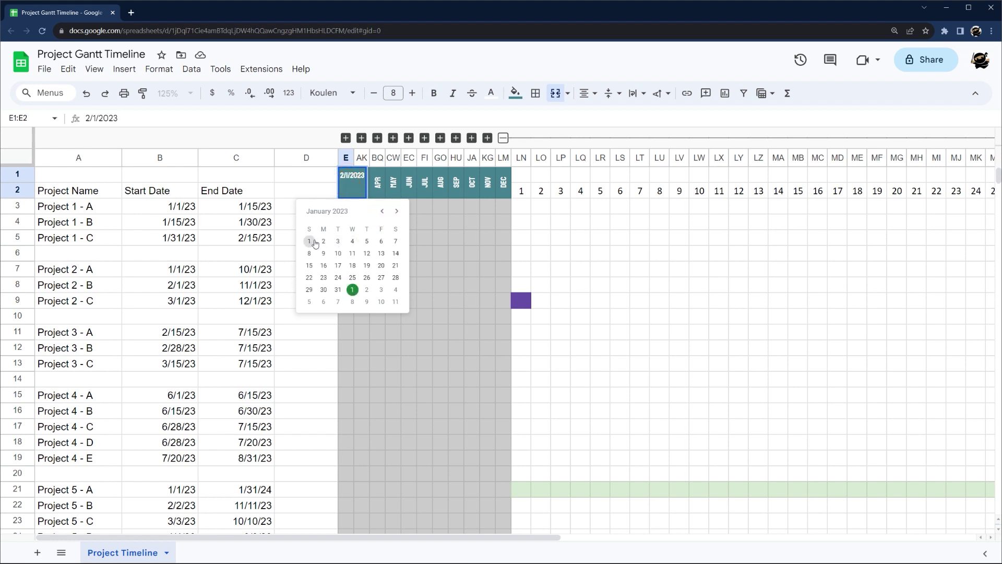
{"action": "left_click", "coordinate": [310, 240]}
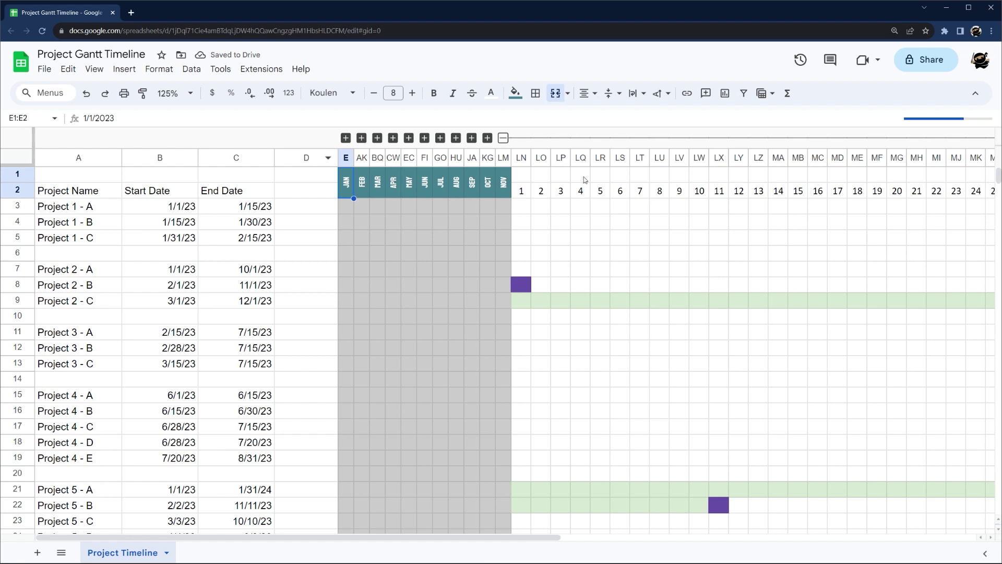
Collapse the November and December day columns so that only the twelve month header columns remain
{"action": "left_click", "coordinate": [519, 138]}
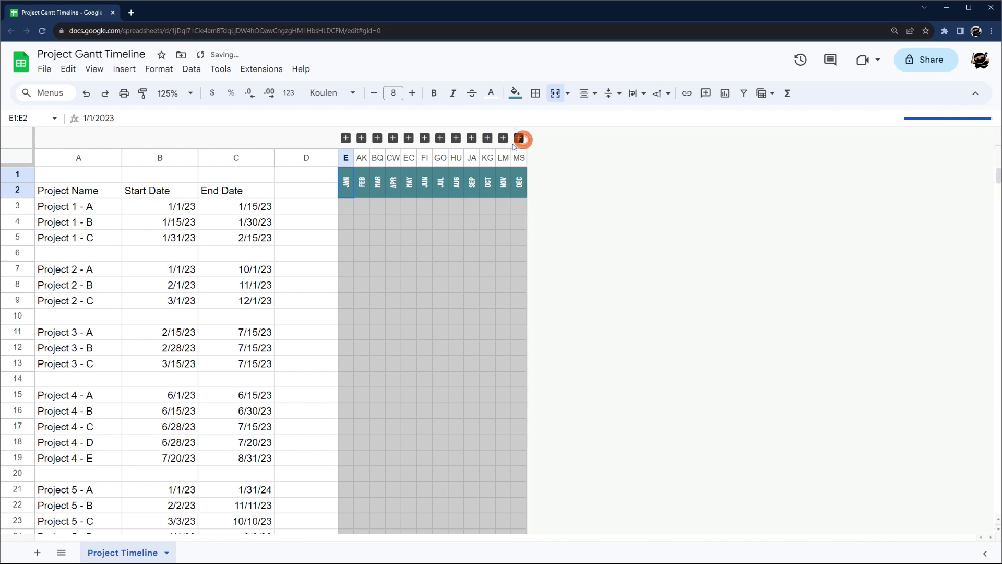
{"action": "left_click", "coordinate": [519, 139]}
{"action": "left_click_drag", "start_coordinate": [519, 158], "coordinate": [923, 193]}
{"action": "left_click", "coordinate": [357, 138]}
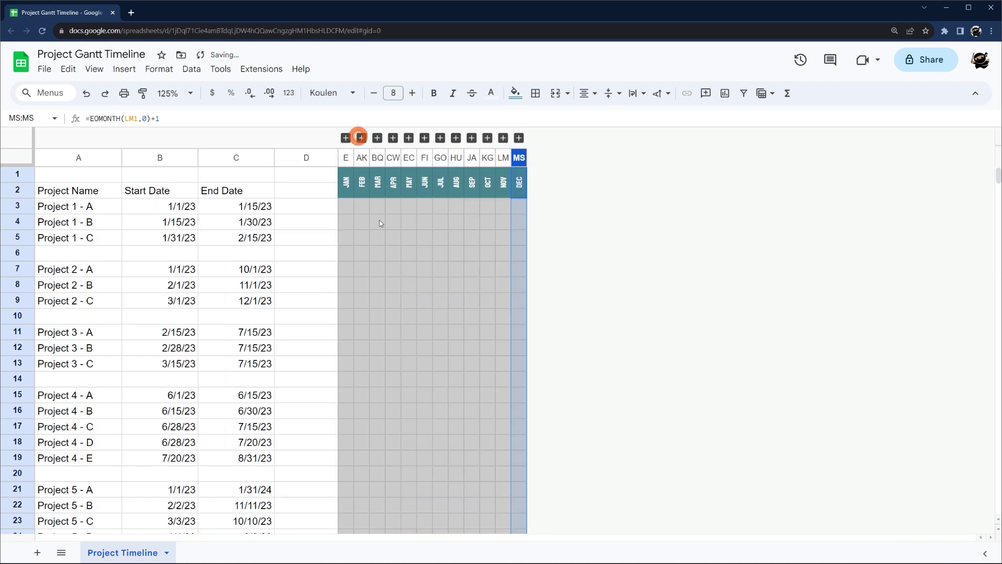
Narrow the empty spacer column D and freeze columns A through C
{"action": "left_click_drag", "start_coordinate": [338, 158], "coordinate": [293, 158]}
{"action": "left_click_drag", "start_coordinate": [33, 152], "coordinate": [276, 156]}
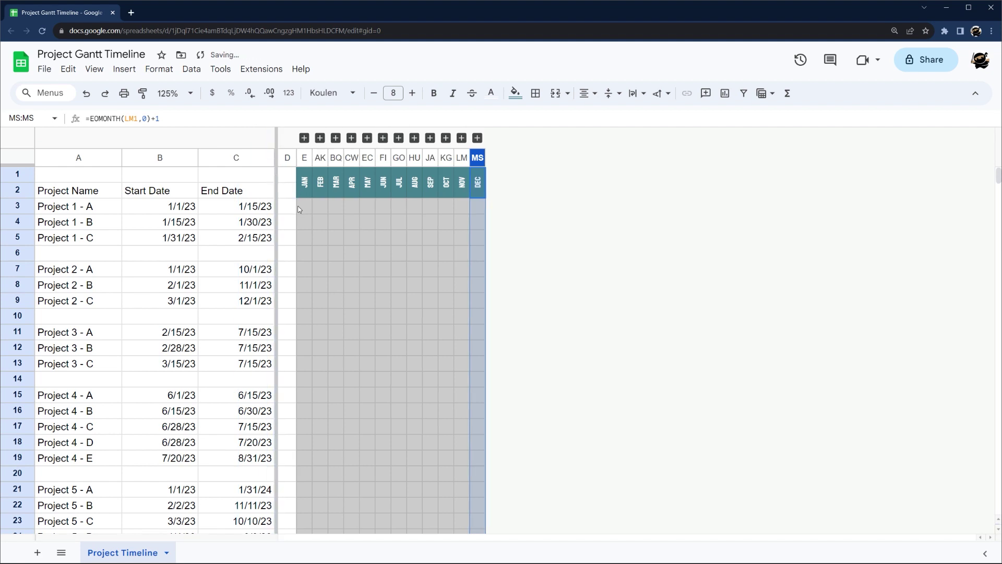
Fill the project list header cells A2:C2 with the same dark teal as the month headers
{"action": "left_click", "coordinate": [58, 191]}
{"action": "key", "text": "shift+Right"}
{"action": "key", "text": "shift+Right"}
{"action": "left_click", "coordinate": [515, 93]}
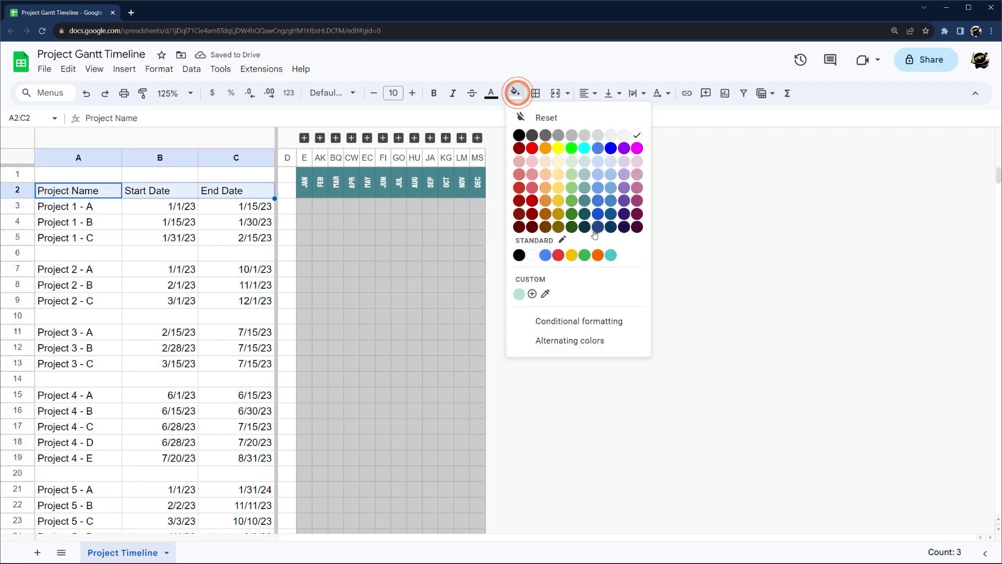
{"action": "left_click", "coordinate": [584, 209]}
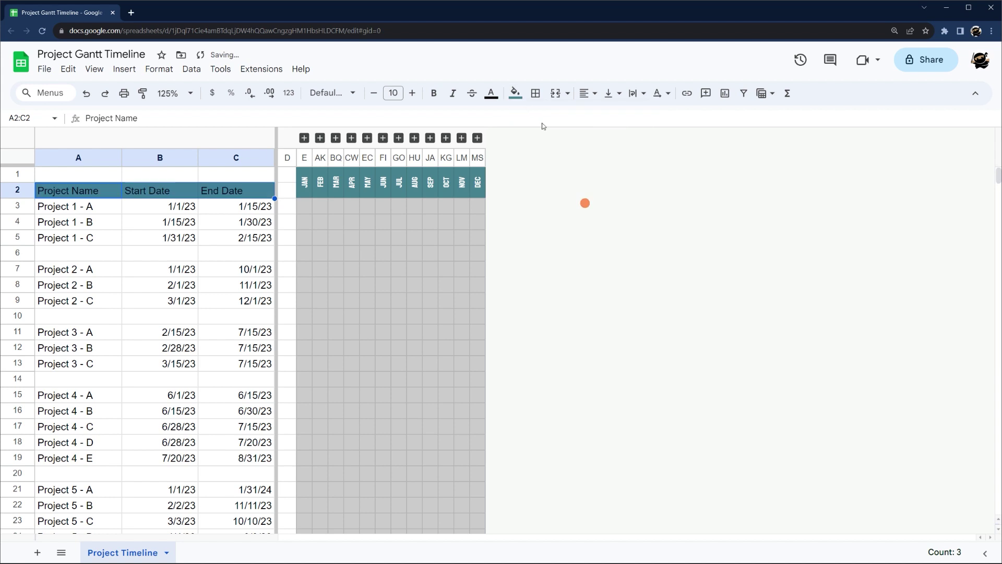
Format the header text in A2:C2 as white, center-aligned and in the Koulen font
{"action": "left_click", "coordinate": [491, 93]}
{"action": "left_click", "coordinate": [612, 135]}
{"action": "left_click", "coordinate": [595, 92]}
{"action": "left_click", "coordinate": [605, 112]}
{"action": "left_click", "coordinate": [329, 93]}
{"action": "left_click", "coordinate": [340, 215]}
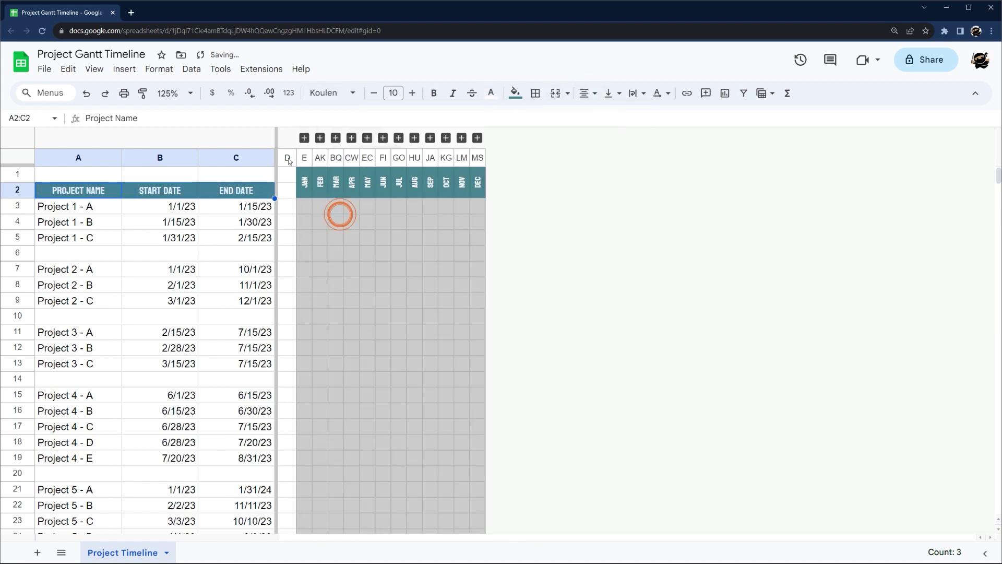
Merge cells A1 through C1 above the project list headers
{"action": "left_click_drag", "start_coordinate": [75, 175], "coordinate": [236, 175]}
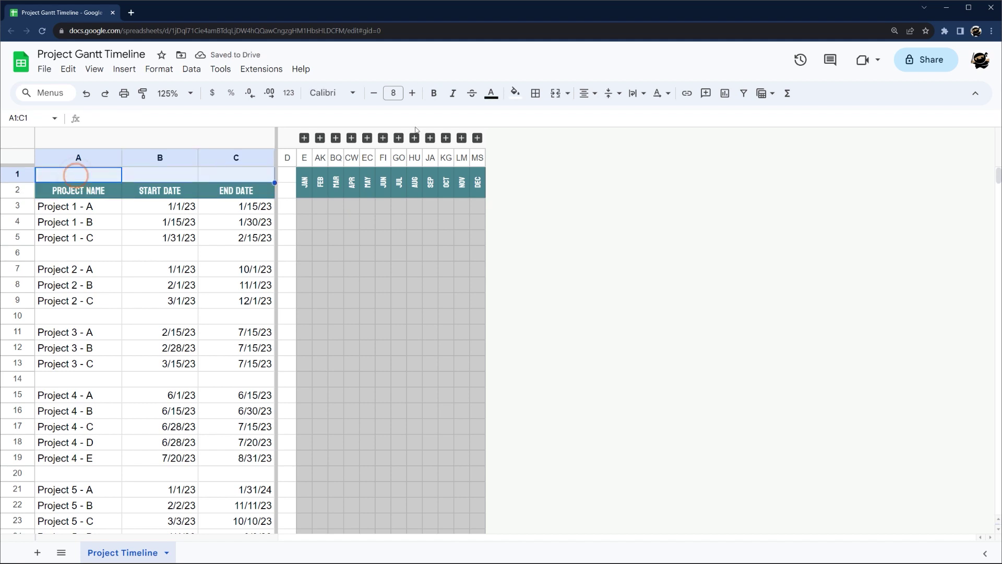
{"action": "left_click", "coordinate": [555, 93]}
{"action": "left_click", "coordinate": [623, 248]}
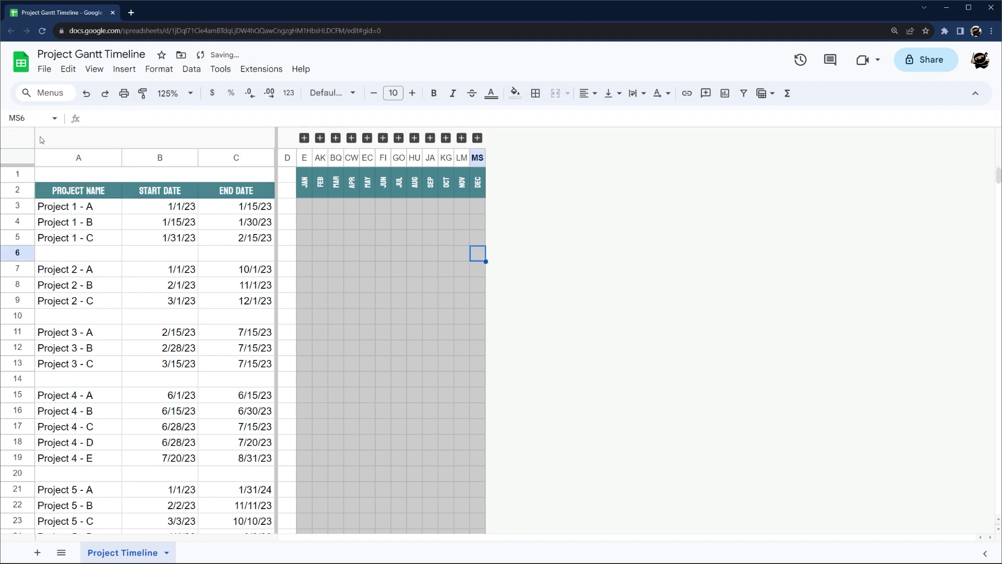
Hide the sheet's gridlines
{"action": "left_click", "coordinate": [94, 69]}
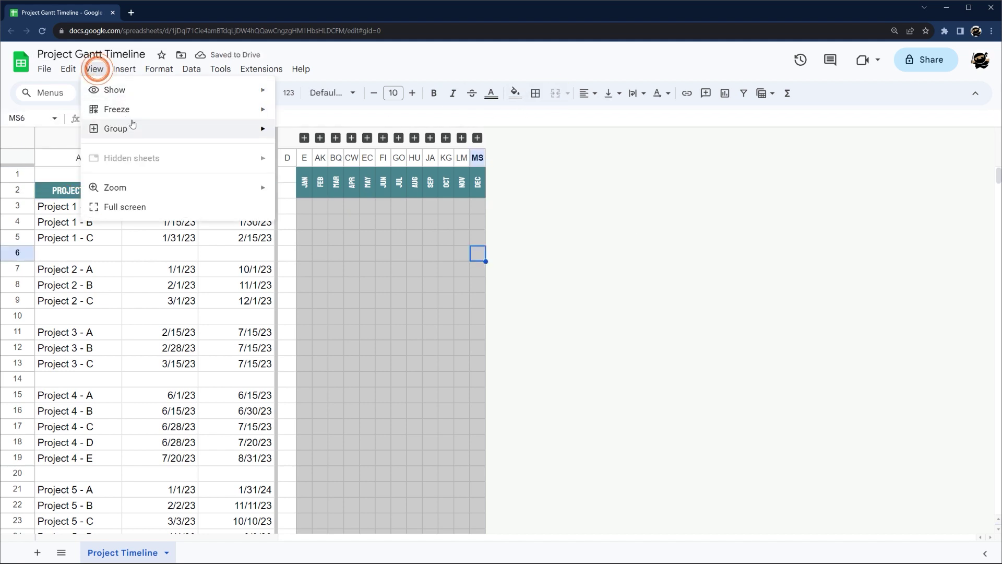
{"action": "mouse_move", "coordinate": [157, 96]}
{"action": "left_click", "coordinate": [318, 113]}
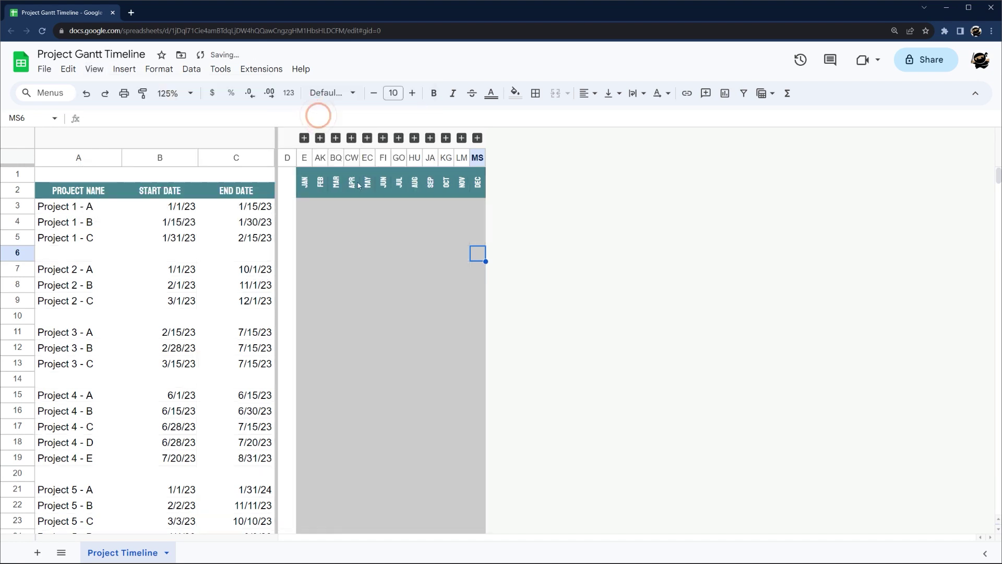
Expand the day columns of all twelve months, working back from December to January
{"action": "left_click", "coordinate": [477, 138]}
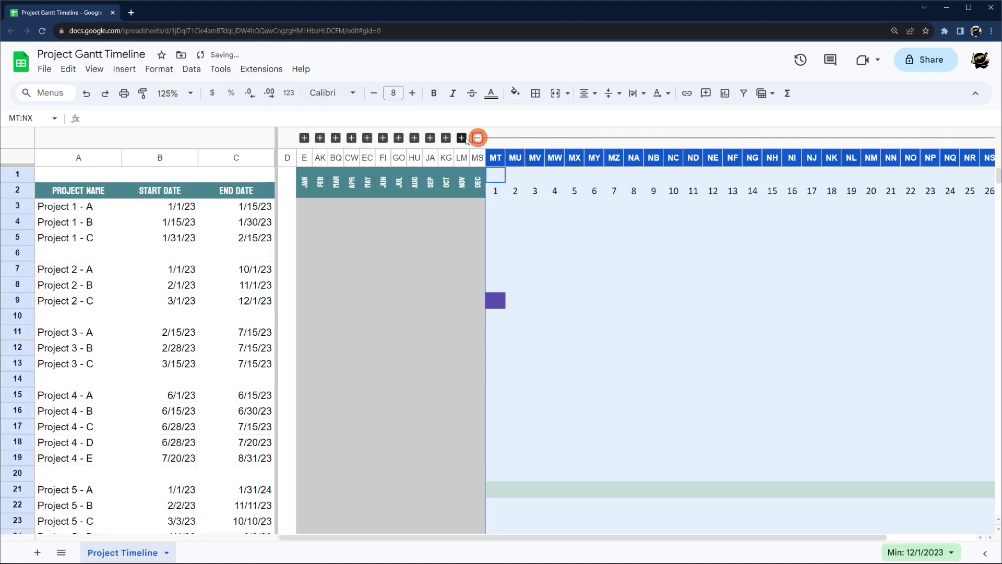
{"action": "left_click", "coordinate": [462, 138]}
{"action": "left_click", "coordinate": [445, 138]}
{"action": "left_click", "coordinate": [430, 137]}
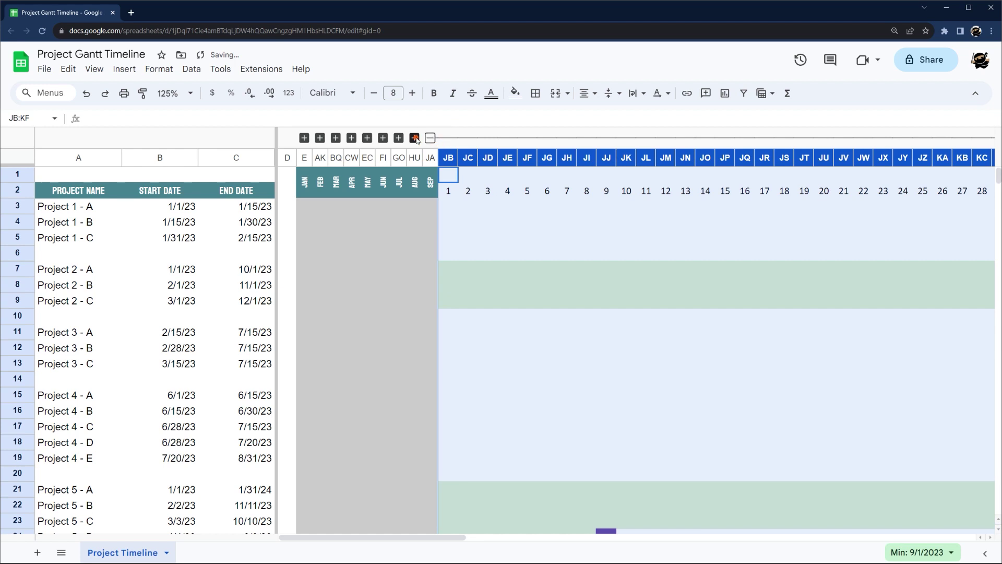
{"action": "left_click", "coordinate": [414, 138]}
{"action": "left_click", "coordinate": [398, 137]}
{"action": "left_click", "coordinate": [383, 138]}
{"action": "left_click", "coordinate": [367, 138]}
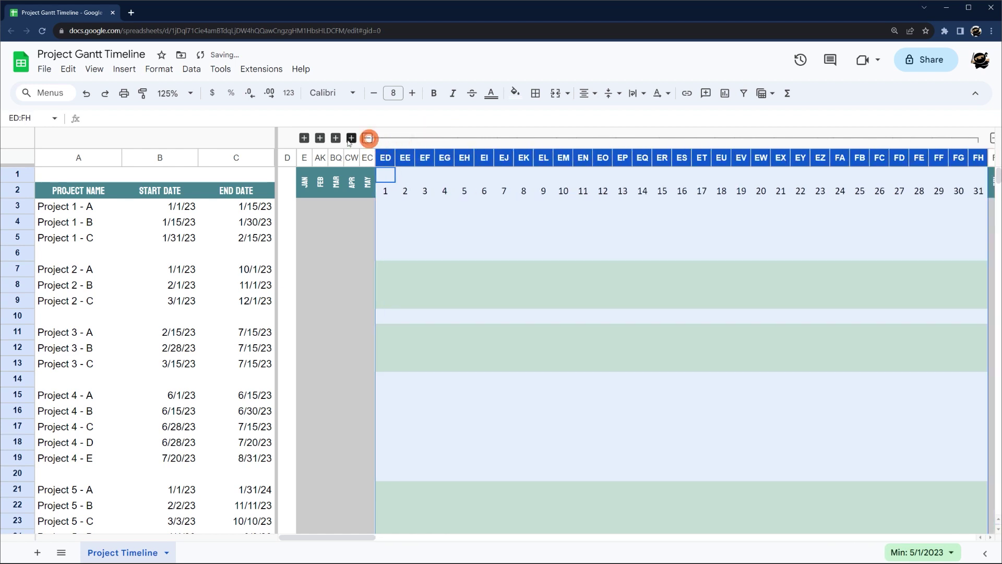
{"action": "left_click", "coordinate": [351, 138]}
{"action": "left_click", "coordinate": [335, 138]}
{"action": "left_click", "coordinate": [320, 138]}
{"action": "left_click", "coordinate": [304, 137]}
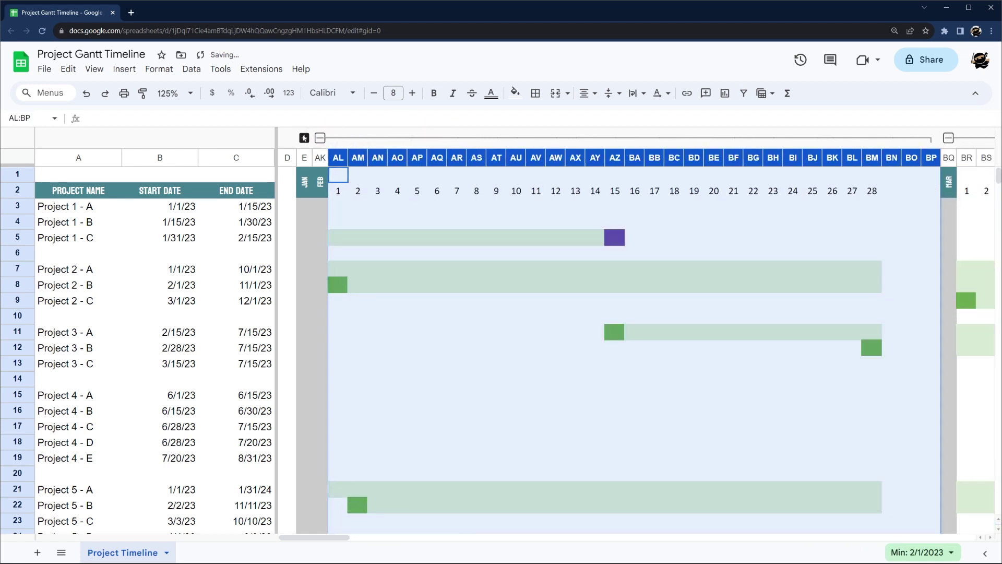
Add a conditional formatting rule starting at cell E3 and give it a gray fill
{"action": "left_click", "coordinate": [308, 205]}
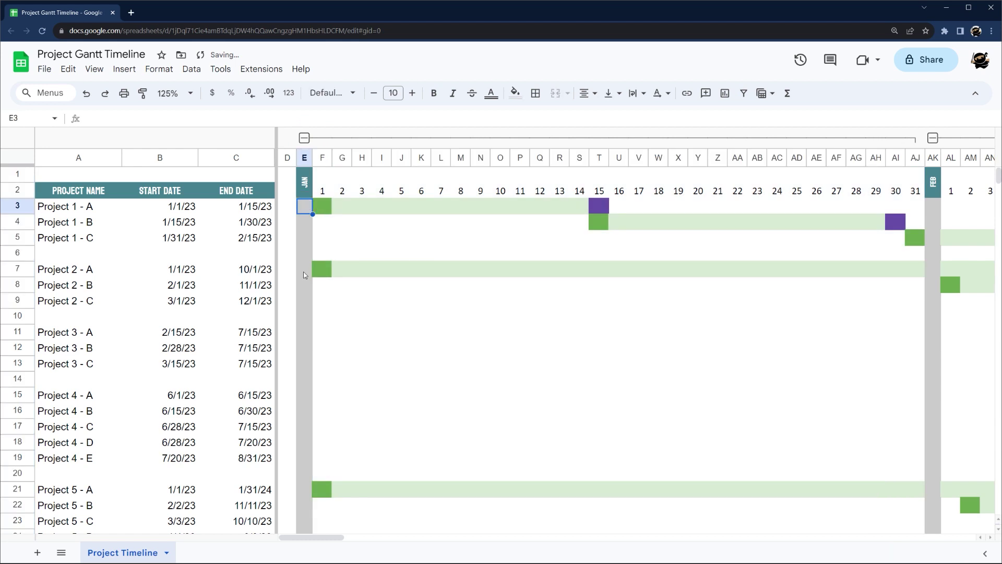
{"action": "left_click", "coordinate": [158, 69]}
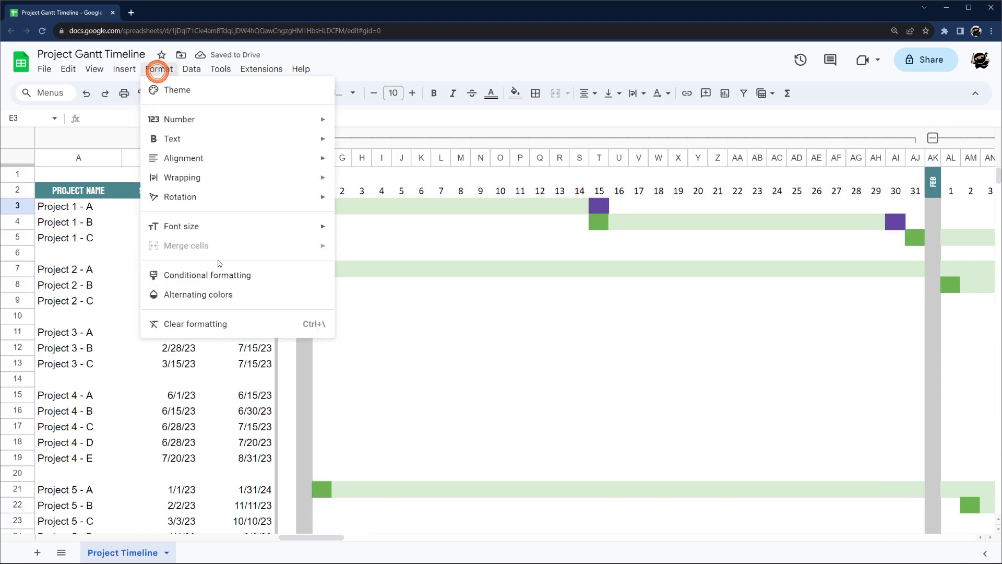
{"action": "left_click", "coordinate": [214, 272]}
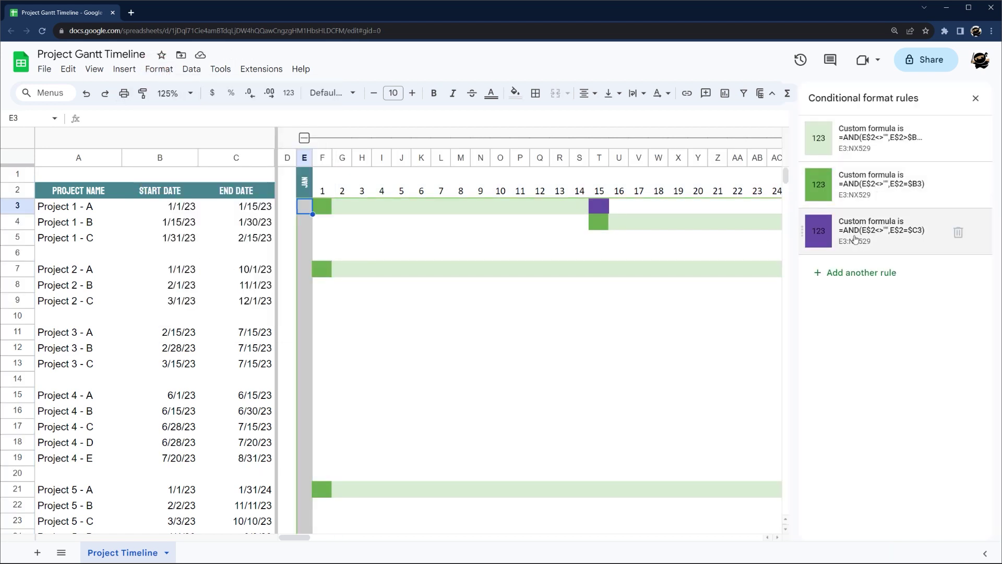
{"action": "left_click", "coordinate": [860, 272]}
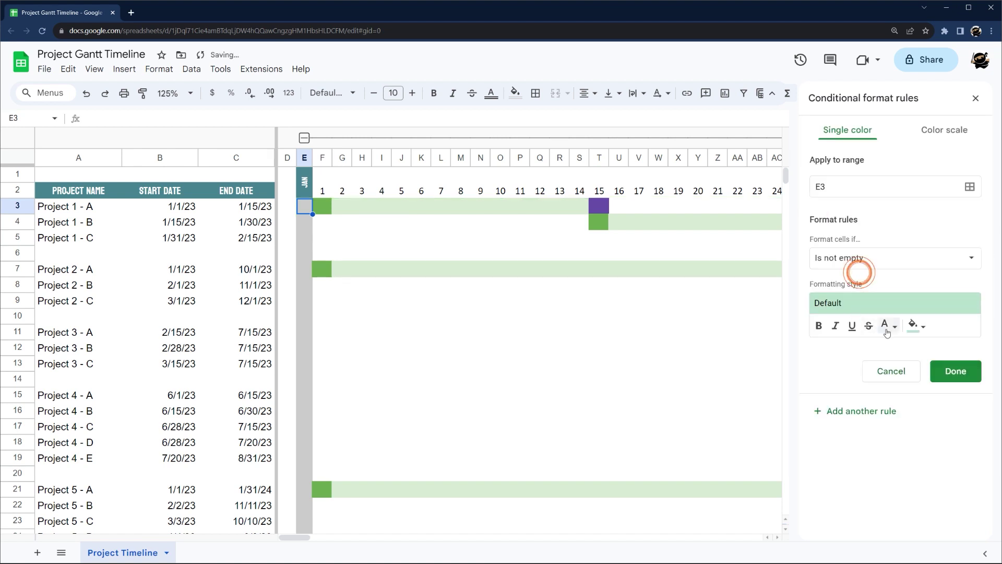
{"action": "left_click", "coordinate": [915, 326]}
{"action": "left_click", "coordinate": [862, 367]}
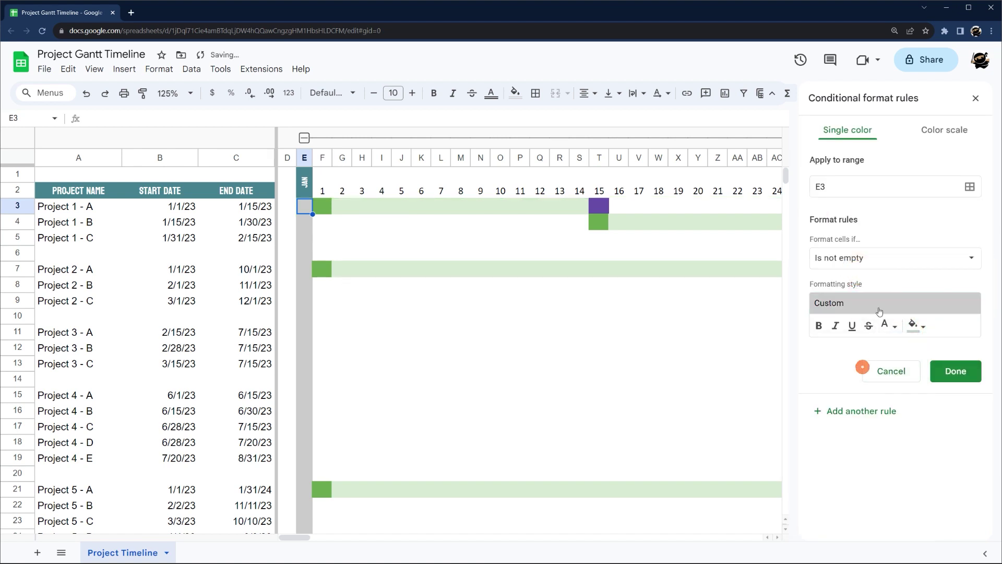
Extend the gray rule from E3 to column NX, with a custom formula testing whether E$2 is blank, and save it
{"action": "left_click", "coordinate": [870, 265]}
{"action": "scroll", "coordinate": [866, 261], "scroll_direction": "down", "scroll_amount": 4}
{"action": "left_click", "coordinate": [872, 538]}
{"action": "left_click", "coordinate": [839, 188]}
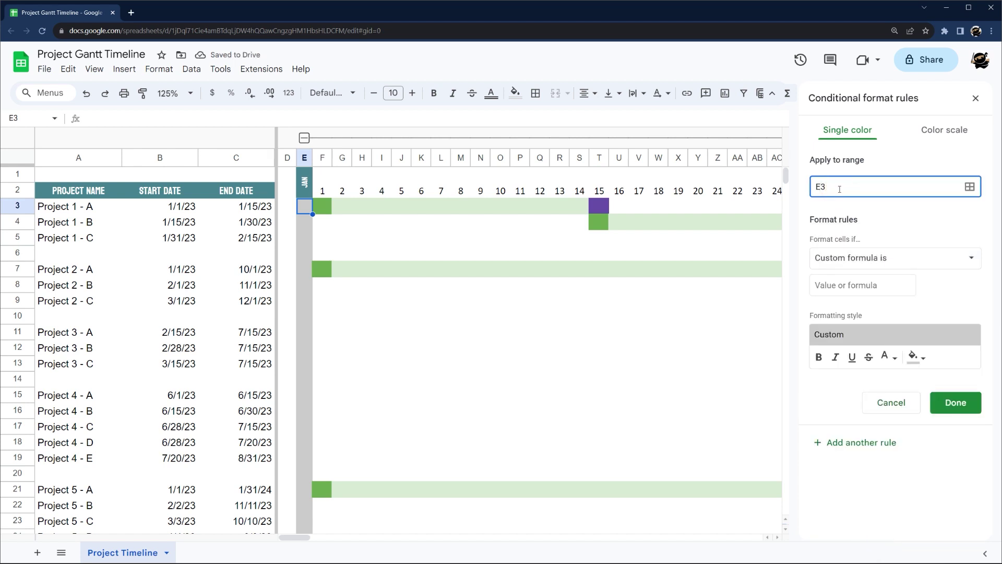
{"action": "left_click_drag", "start_coordinate": [294, 540], "coordinate": [802, 545]}
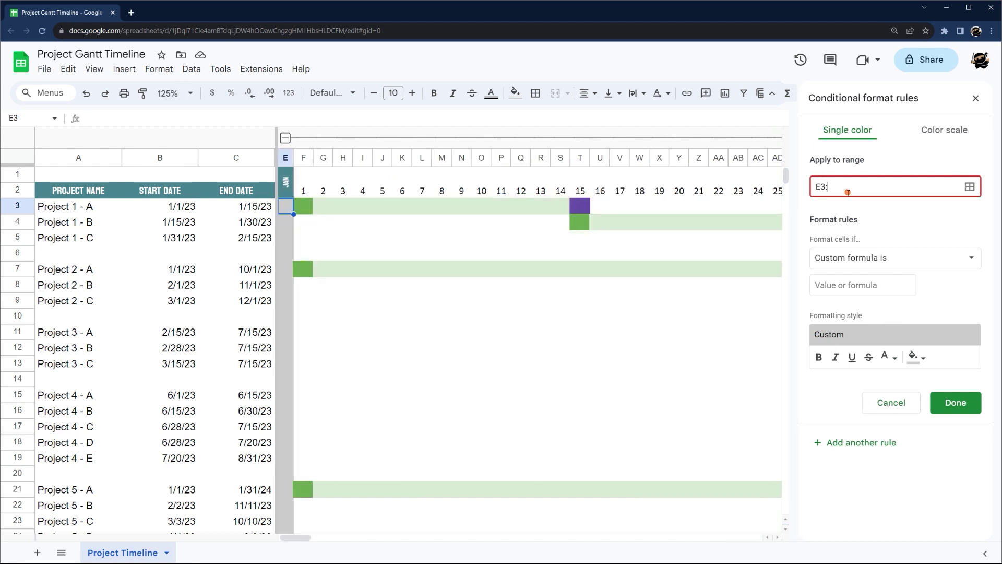
{"action": "left_click", "coordinate": [866, 286]}
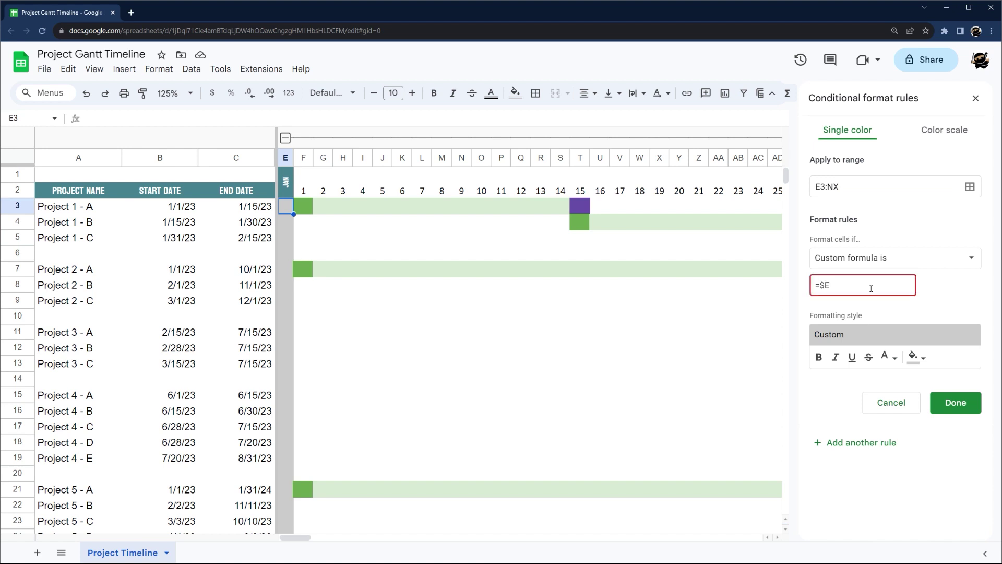
{"action": "key", "text": "BackSpace"}
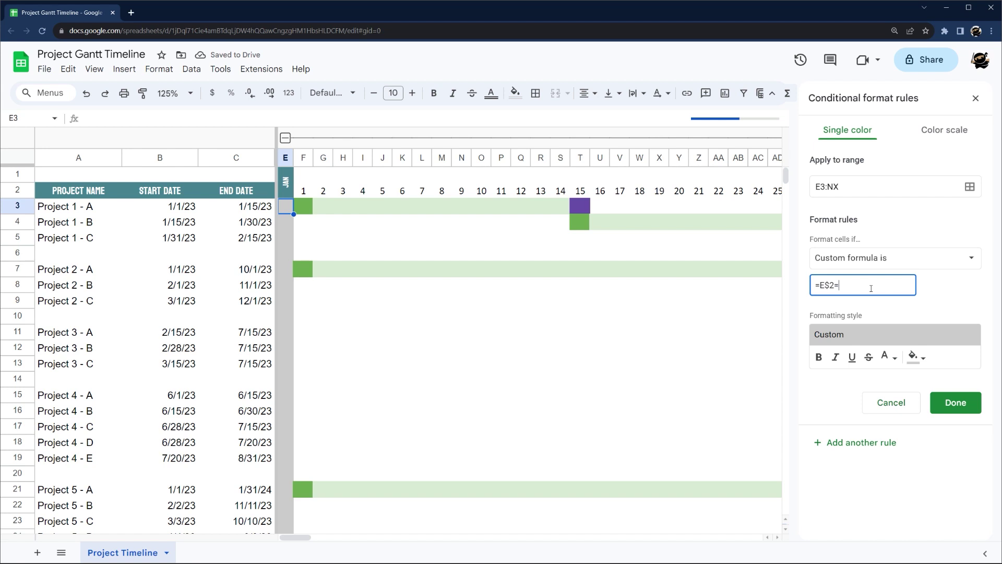
{"action": "left_click", "coordinate": [955, 403]}
{"action": "left_click", "coordinate": [976, 98]}
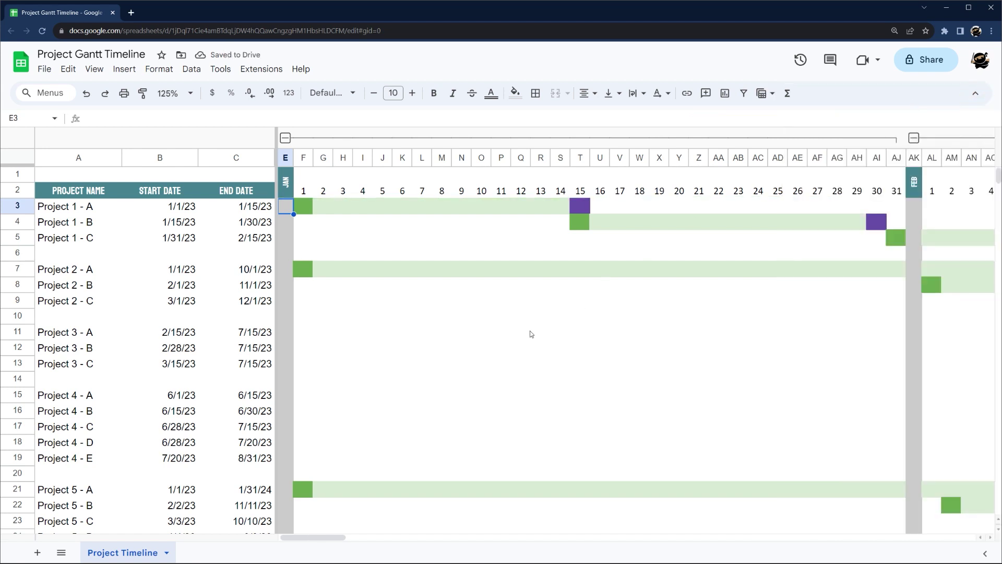
{"action": "scroll", "coordinate": [541, 311], "scroll_direction": "right", "scroll_amount": 10}
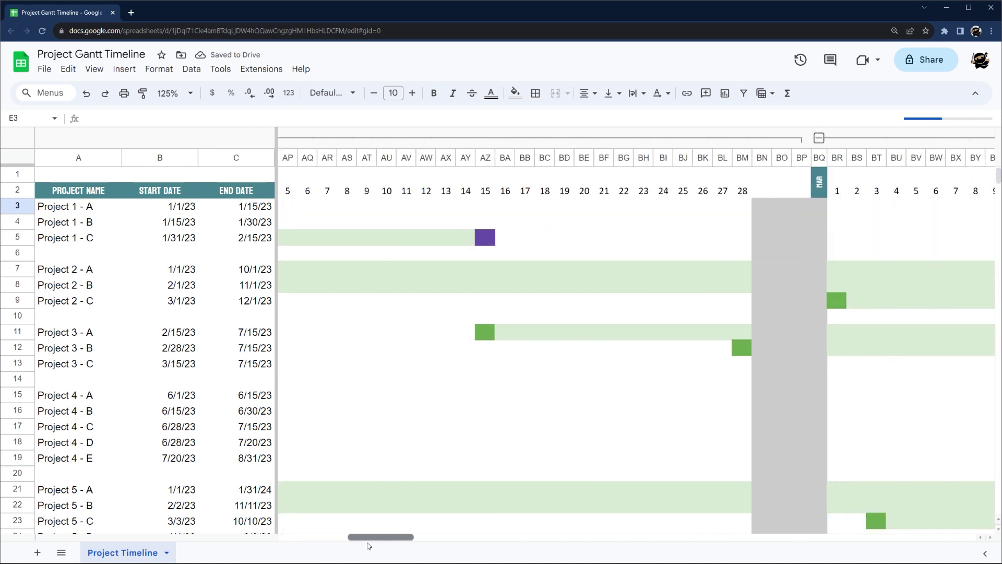
{"action": "left_click", "coordinate": [781, 209]}
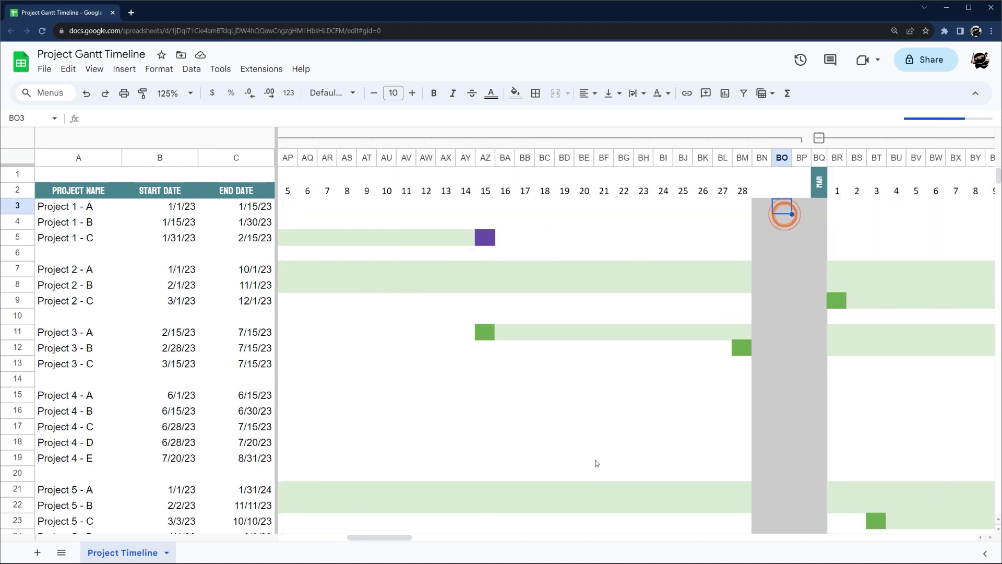
Apply light gray borders around all cells in January's day columns F:AJ
{"action": "left_click_drag", "start_coordinate": [392, 541], "coordinate": [325, 541]}
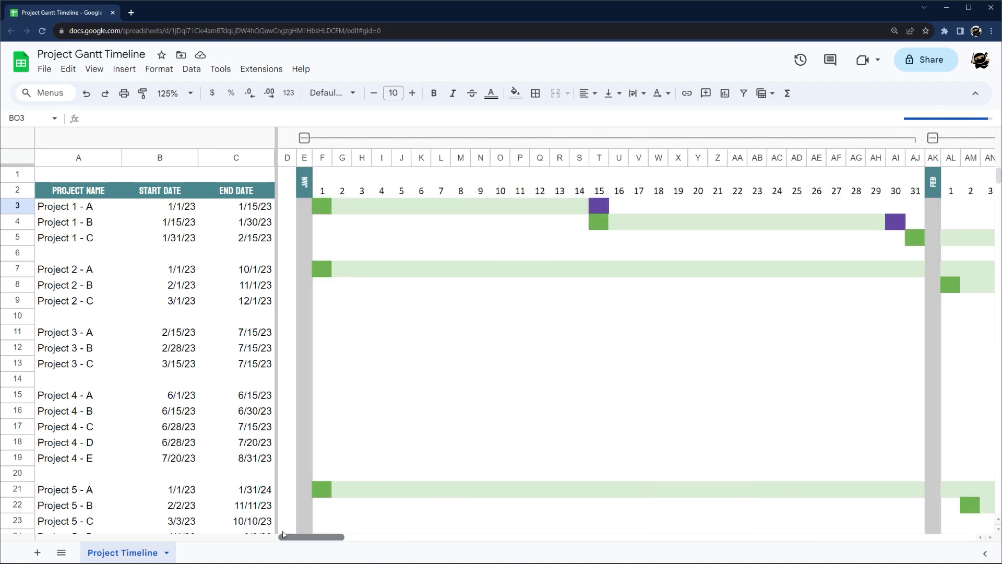
{"action": "left_click_drag", "start_coordinate": [319, 196], "coordinate": [915, 193]}
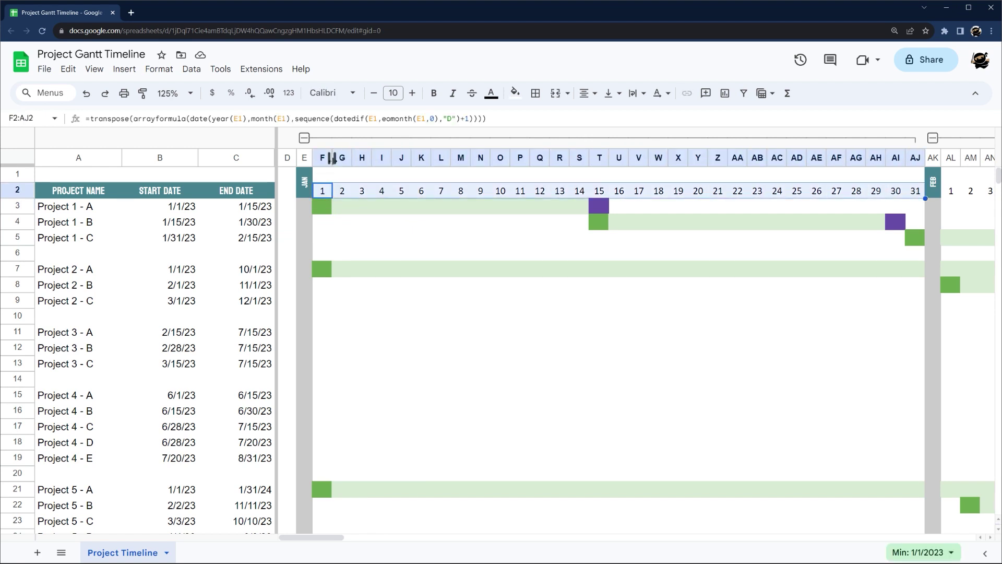
{"action": "left_click_drag", "start_coordinate": [323, 158], "coordinate": [908, 159]}
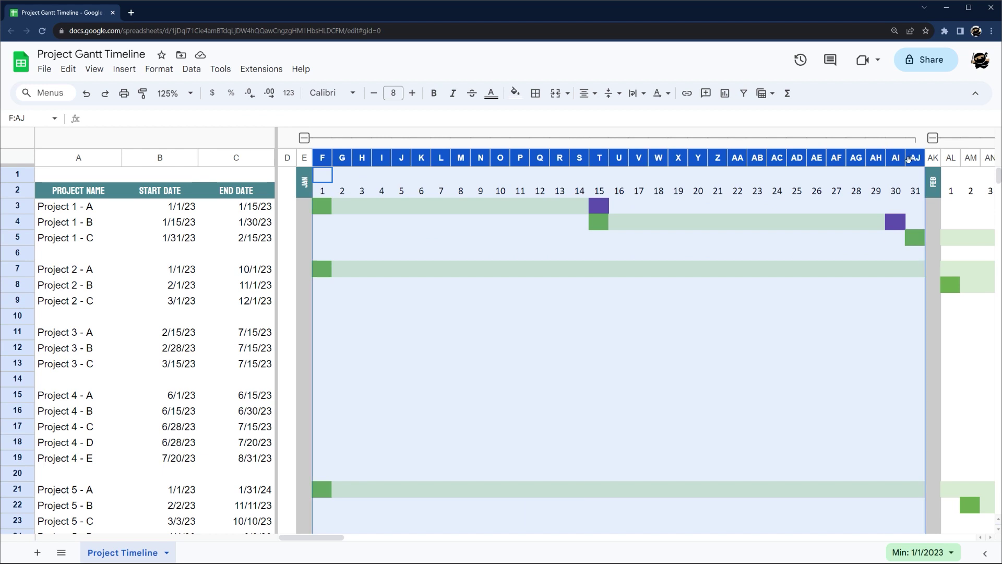
{"action": "left_click", "coordinate": [536, 101]}
{"action": "left_click", "coordinate": [648, 120]}
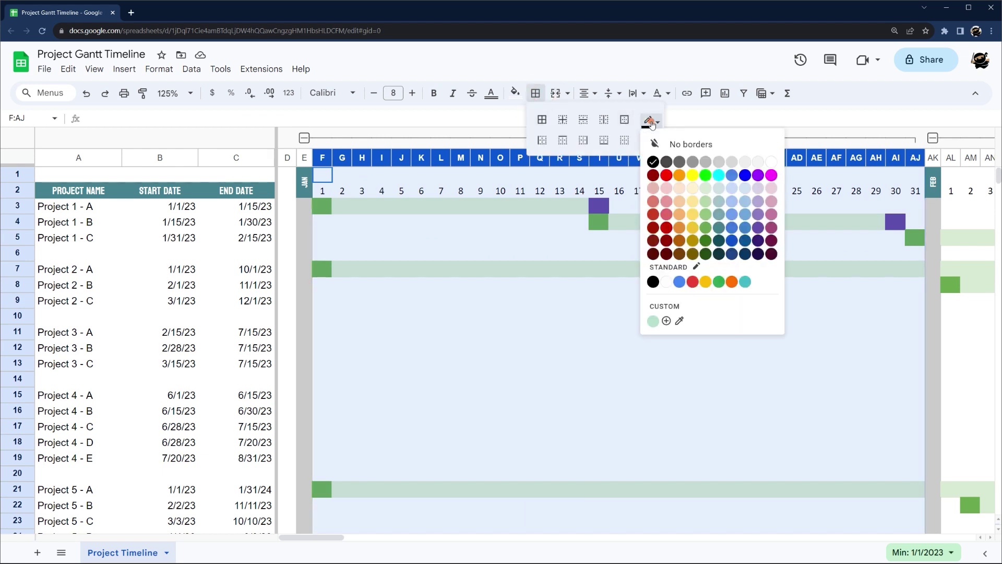
{"action": "left_click", "coordinate": [719, 162]}
{"action": "left_click", "coordinate": [649, 137]}
{"action": "left_click", "coordinate": [660, 148]}
{"action": "left_click", "coordinate": [561, 120]}
{"action": "left_click", "coordinate": [540, 118]}
{"action": "left_click", "coordinate": [504, 338]}
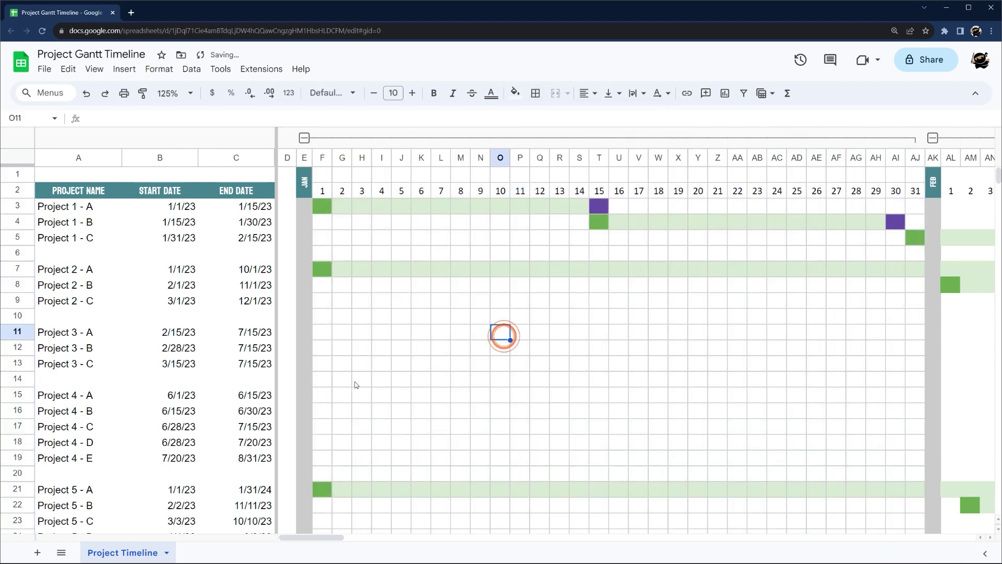
Copy the formatting of January's day columns F:AJ onto the day columns of February through December
{"action": "left_click", "coordinate": [305, 139]}
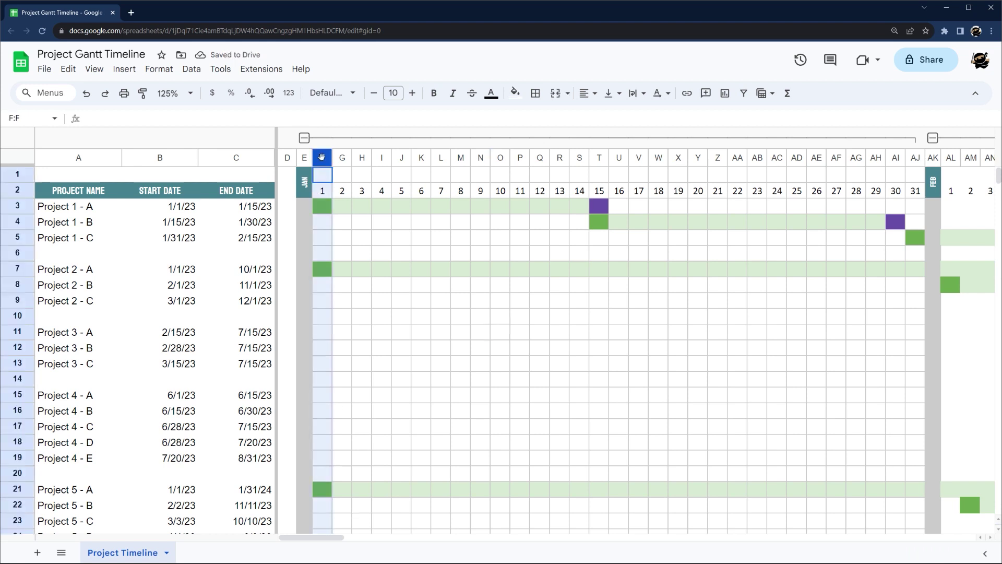
{"action": "left_click", "coordinate": [140, 94]}
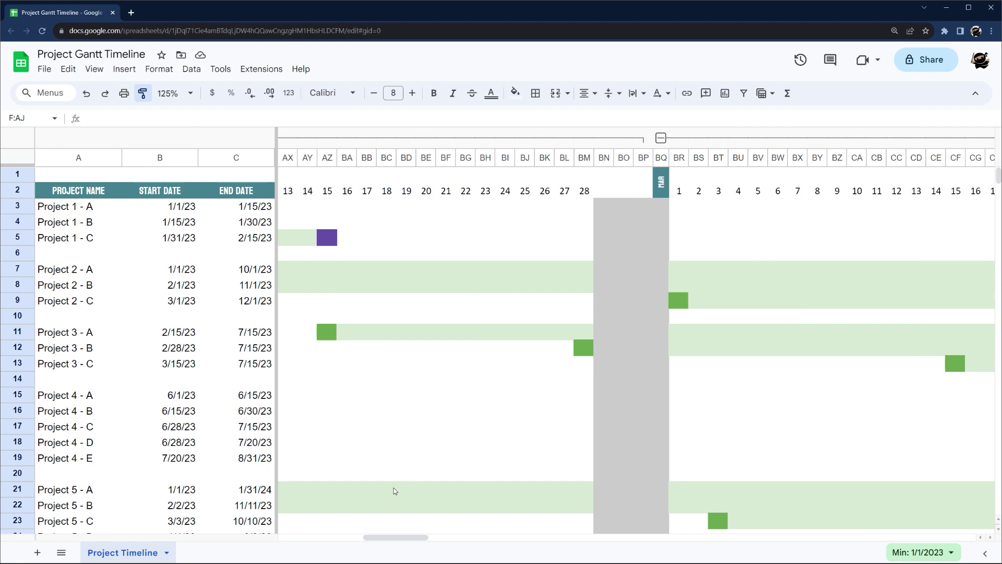
{"action": "left_click_drag", "start_coordinate": [399, 536], "coordinate": [367, 537]}
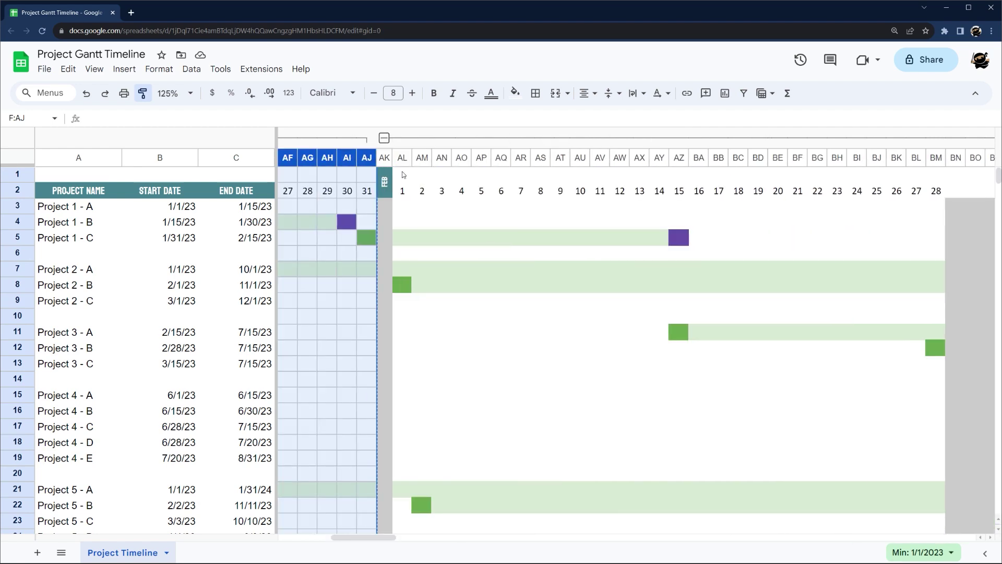
{"action": "left_click", "coordinate": [401, 158]}
{"action": "left_click_drag", "start_coordinate": [401, 157], "coordinate": [975, 157]}
{"action": "left_click_drag", "start_coordinate": [345, 537], "coordinate": [473, 540]}
{"action": "key", "text": "ctrl+v"}
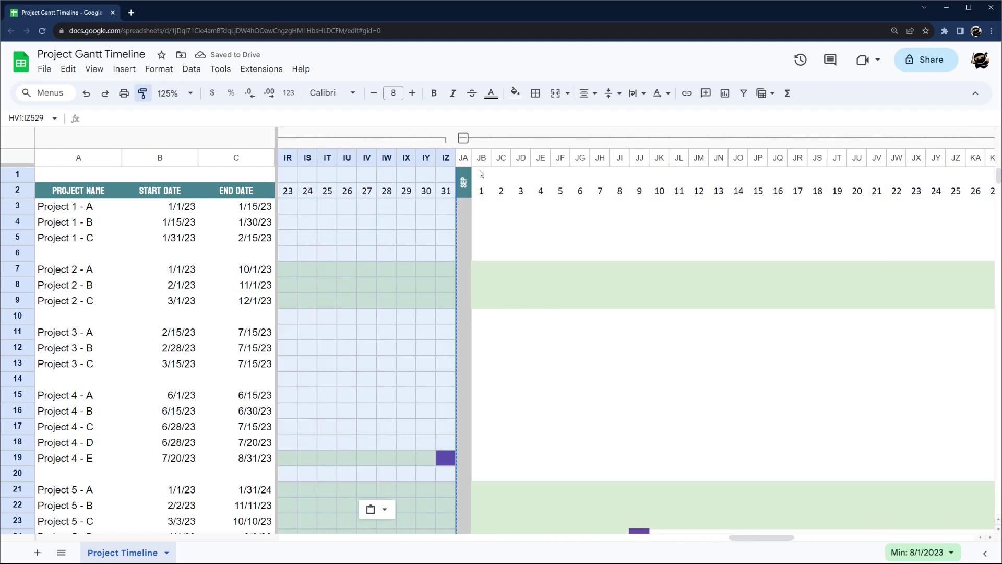
{"action": "left_click", "coordinate": [480, 174]}
{"action": "key", "text": "ctrl+v"}
{"action": "key", "text": "ctrl+v"}
{"action": "key", "text": "ctrl+v"}
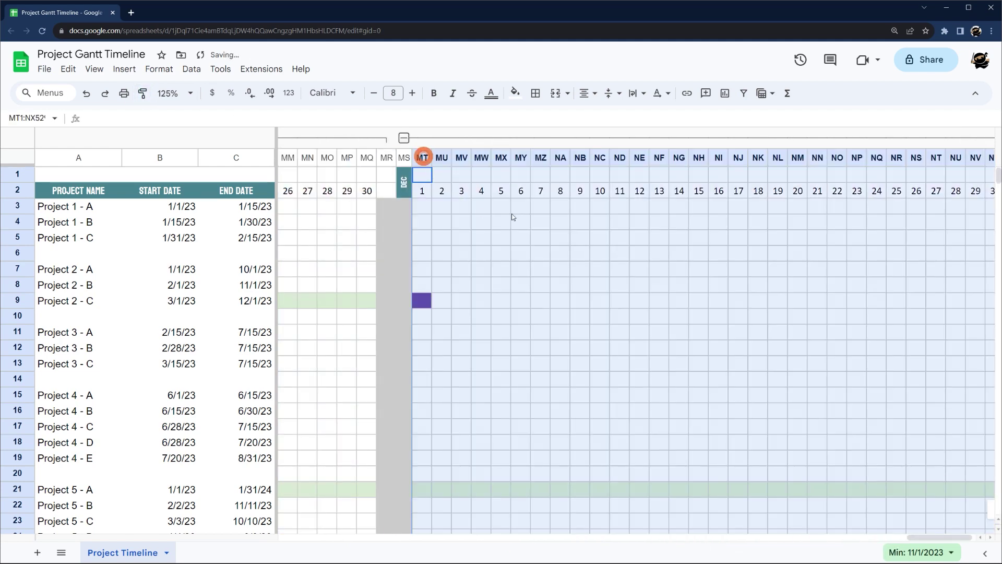
Merge MT1:NX1 above December's day numbers and enter the formula =MS1 in the merged cell
{"action": "left_click_drag", "start_coordinate": [929, 537], "coordinate": [933, 537]}
{"action": "left_click_drag", "start_coordinate": [974, 174], "coordinate": [390, 175]}
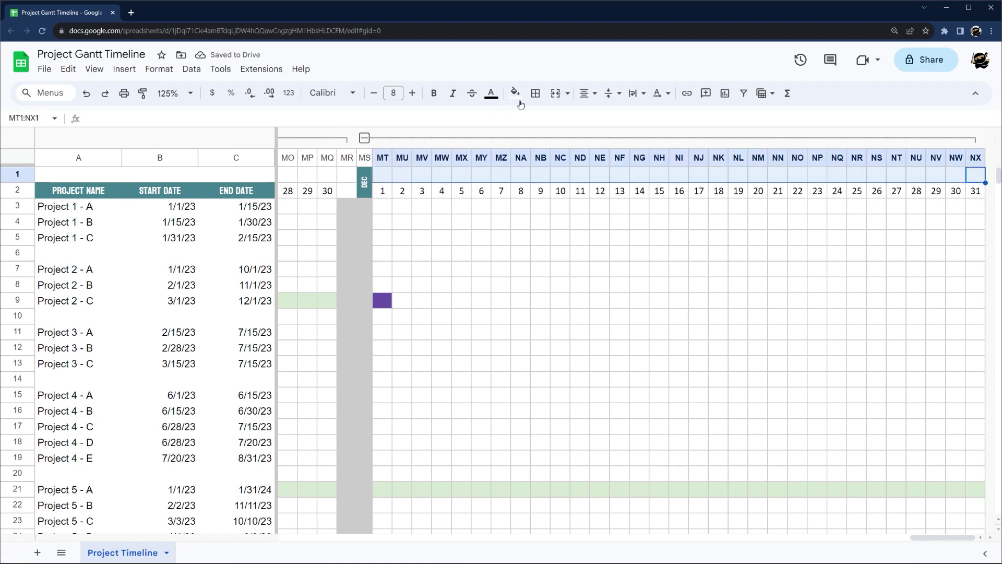
{"action": "left_click", "coordinate": [554, 93]}
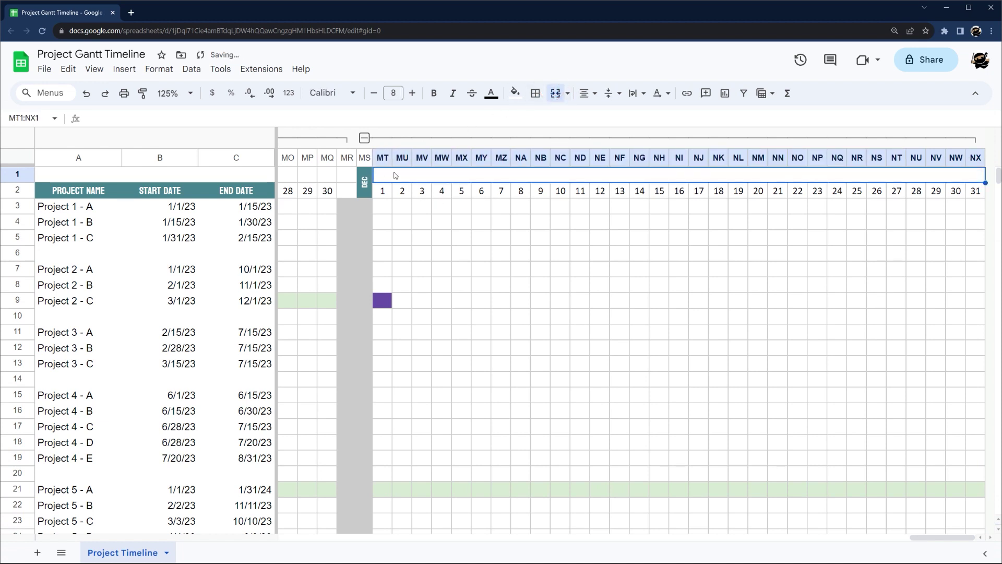
{"action": "type", "text": "=MT2"}
{"action": "key", "text": "Return"}
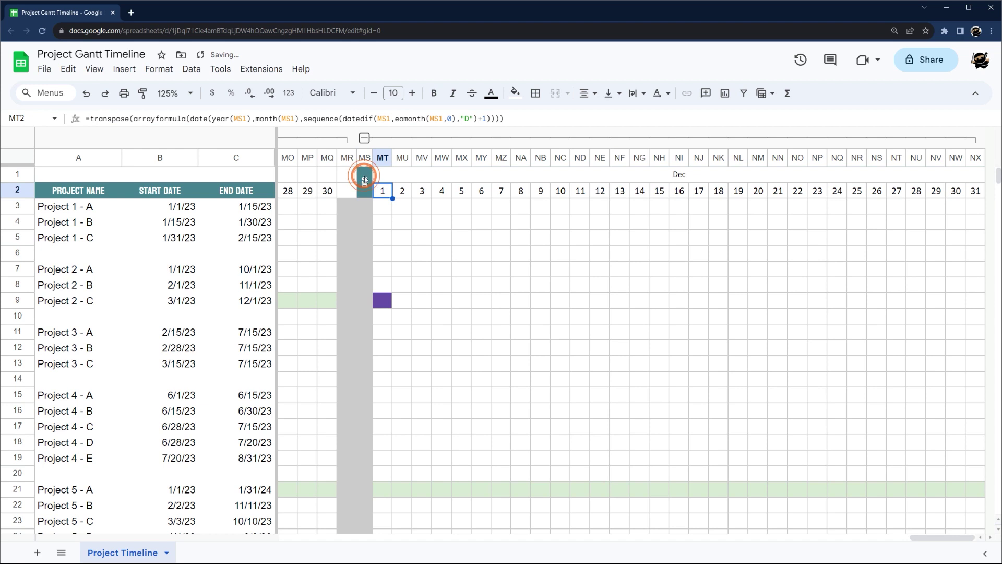
Style the merged December header with a muted teal fill and white 12-point Koulen text
{"action": "left_click", "coordinate": [569, 176]}
{"action": "left_click", "coordinate": [515, 93]}
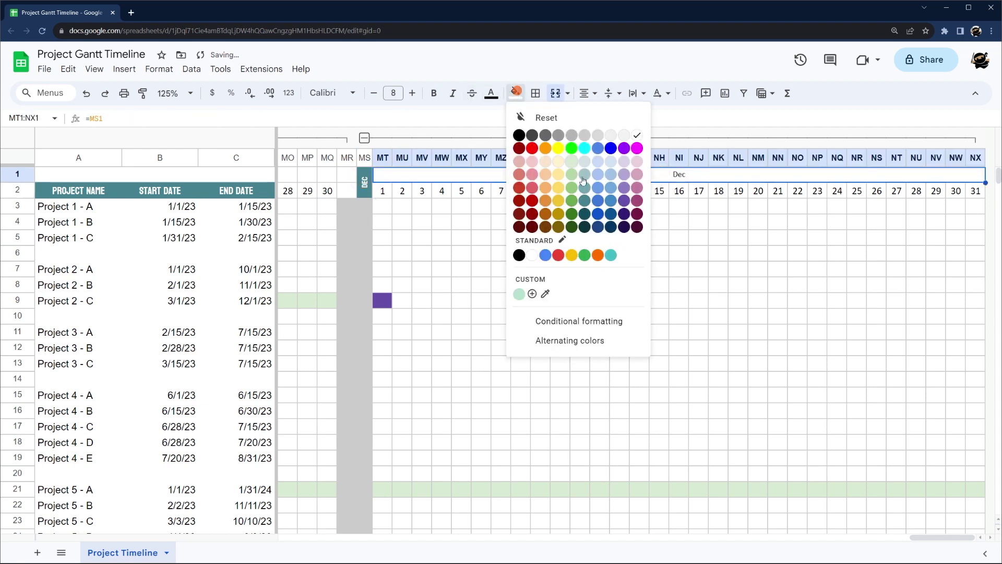
{"action": "left_click", "coordinate": [583, 194]}
{"action": "left_click", "coordinate": [326, 92]}
{"action": "left_click", "coordinate": [337, 215]}
{"action": "left_click", "coordinate": [412, 93]}
{"action": "left_click", "coordinate": [411, 93]}
{"action": "left_click", "coordinate": [411, 93]}
{"action": "left_click", "coordinate": [412, 93]}
{"action": "left_click", "coordinate": [491, 93]}
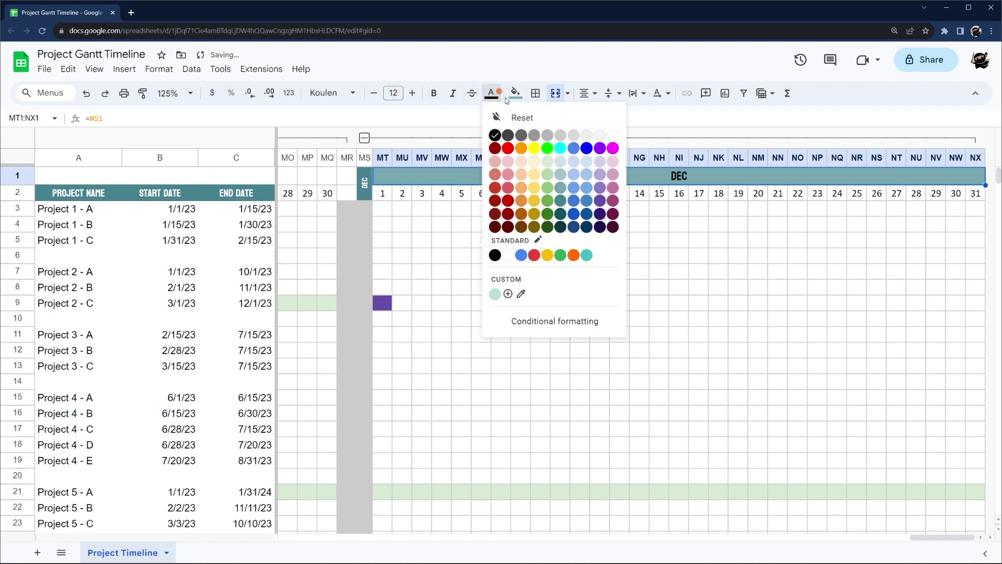
{"action": "left_click", "coordinate": [612, 134]}
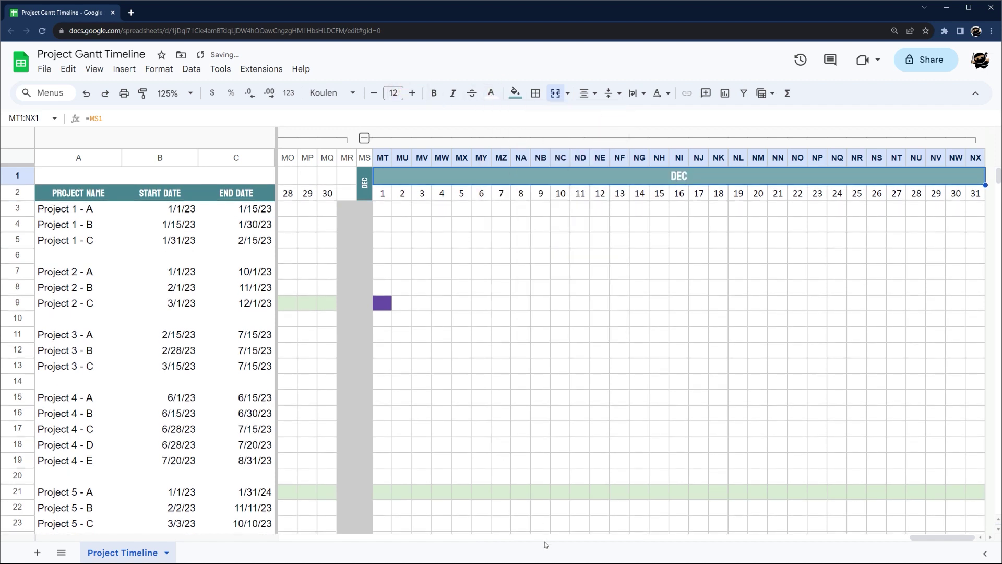
Copy the merged December header into row 1 above the day columns of every earlier month, working back to January
{"action": "left_click_drag", "start_coordinate": [937, 536], "coordinate": [802, 546]}
{"action": "left_click", "coordinate": [567, 180]}
{"action": "left_click", "coordinate": [480, 176]}
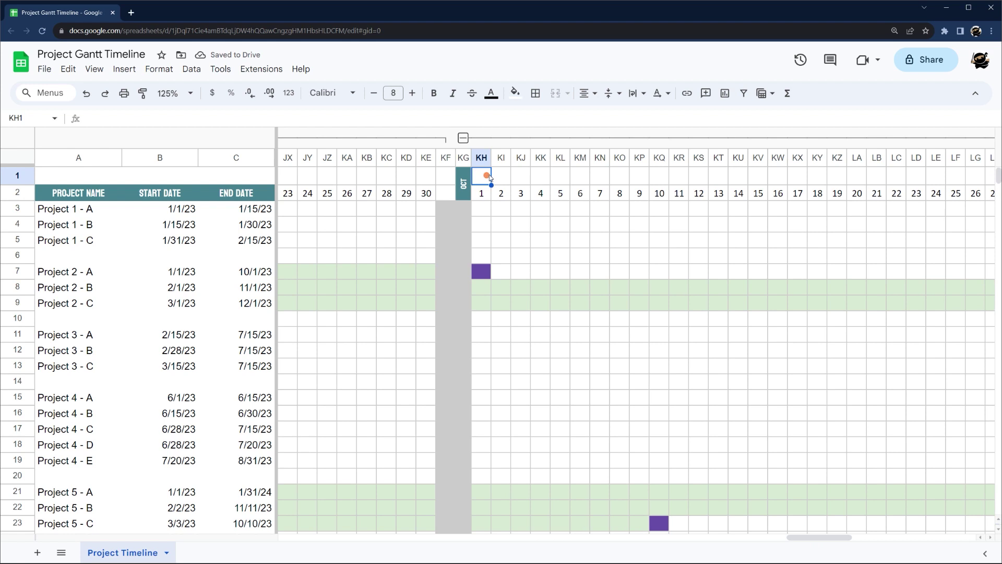
{"action": "type", "text": "OCT"}
{"action": "left_click_drag", "start_coordinate": [802, 543], "coordinate": [759, 537]}
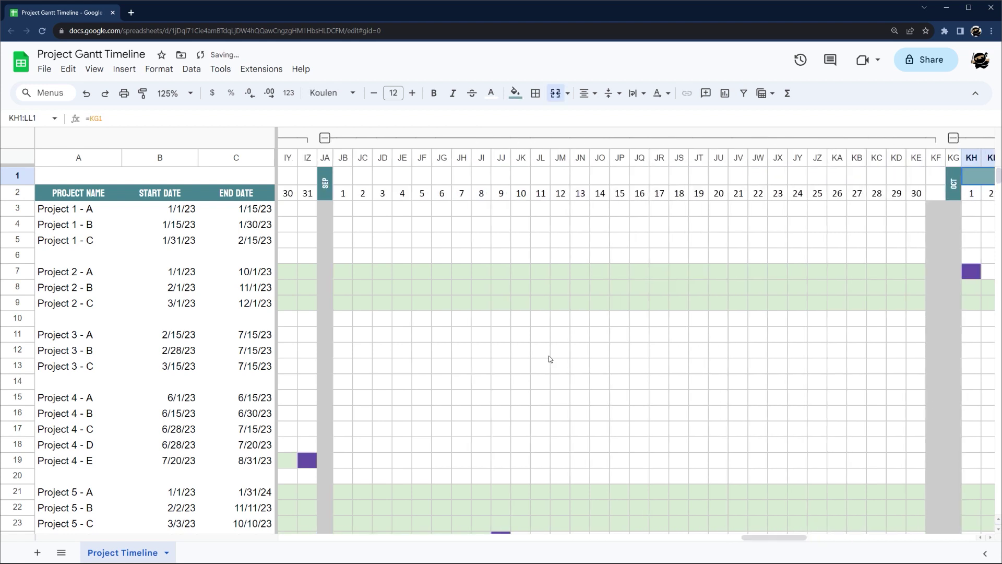
{"action": "left_click", "coordinate": [347, 176]}
{"action": "key", "text": "ctrl+v"}
{"action": "left_click_drag", "start_coordinate": [778, 537], "coordinate": [660, 555]}
{"action": "key", "text": "Left"}
{"action": "key", "text": "Left"}
{"action": "key", "text": "Left"}
{"action": "key", "text": "Left"}
{"action": "key", "text": "Left"}
{"action": "key", "text": "Left"}
{"action": "key", "text": "Left"}
{"action": "key", "text": "Left"}
{"action": "key", "text": "Left"}
{"action": "key", "text": "Left"}
{"action": "key", "text": "Left"}
{"action": "key", "text": "Left"}
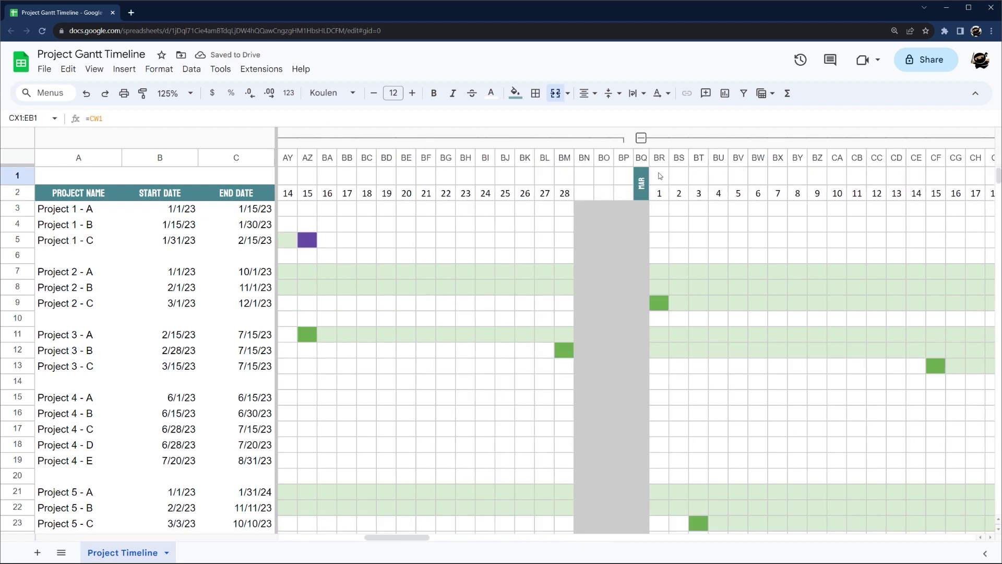
Fill January's day numbers in F2:AJ2 with a light teal color
{"action": "left_click_drag", "start_coordinate": [327, 198], "coordinate": [915, 194]}
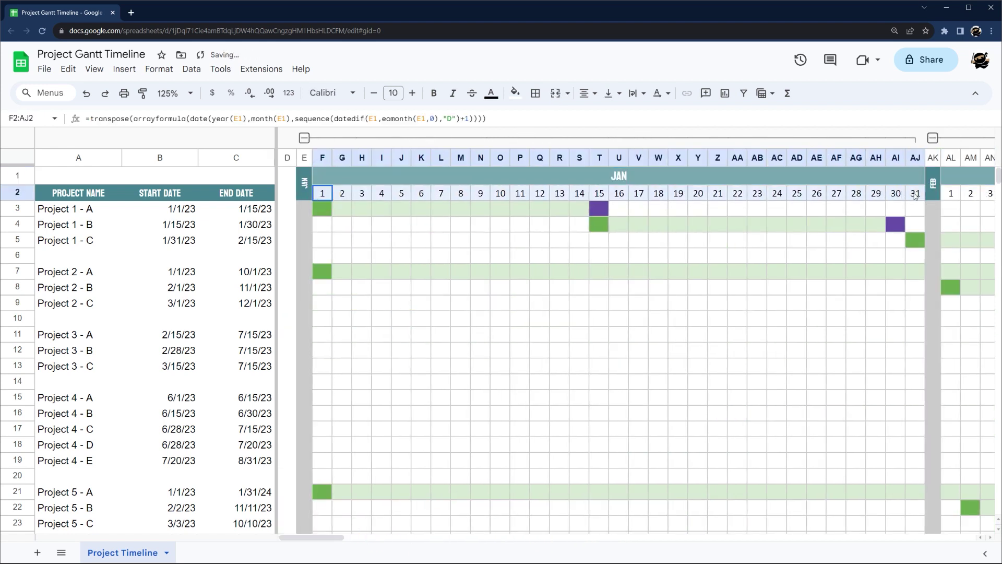
{"action": "left_click", "coordinate": [509, 93]}
{"action": "left_click", "coordinate": [584, 174]}
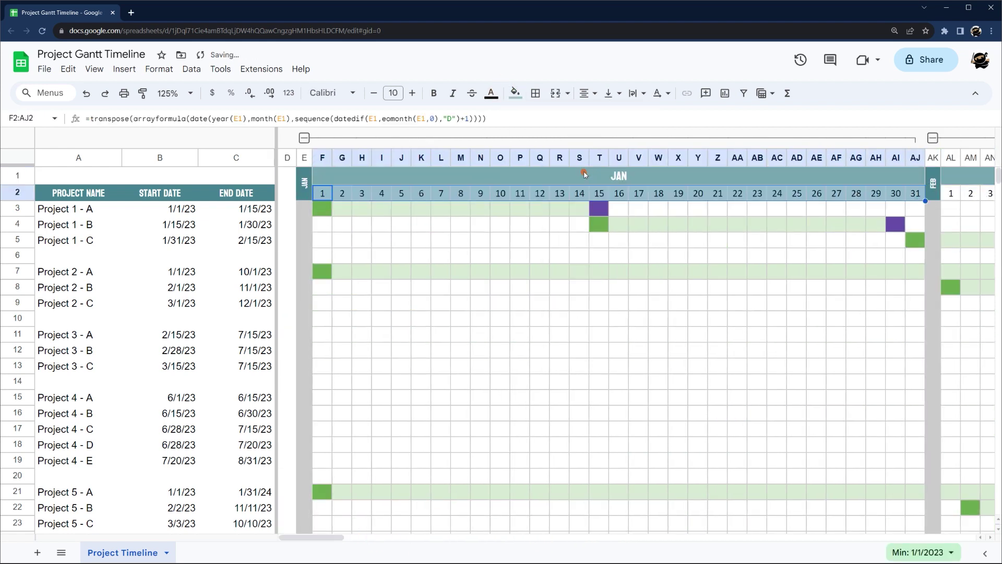
Copy the light teal formatting of January's day numbers onto the row 2 day numbers of February through December
{"action": "left_click", "coordinate": [528, 193]}
{"action": "left_click", "coordinate": [322, 193]}
{"action": "left_click", "coordinate": [906, 194]}
{"action": "left_click_drag", "start_coordinate": [907, 194], "coordinate": [322, 193]}
{"action": "left_click", "coordinate": [950, 193]}
{"action": "key", "text": "ctrl+v"}
{"action": "left_click", "coordinate": [969, 194]}
{"action": "key", "text": "ctrl+v"}
{"action": "left_click", "coordinate": [969, 194]}
{"action": "key", "text": "ctrl+v"}
{"action": "left_click", "coordinate": [970, 193]}
{"action": "key", "text": "ctrl+v"}
{"action": "left_click", "coordinate": [969, 193]}
{"action": "key", "text": "ctrl+v"}
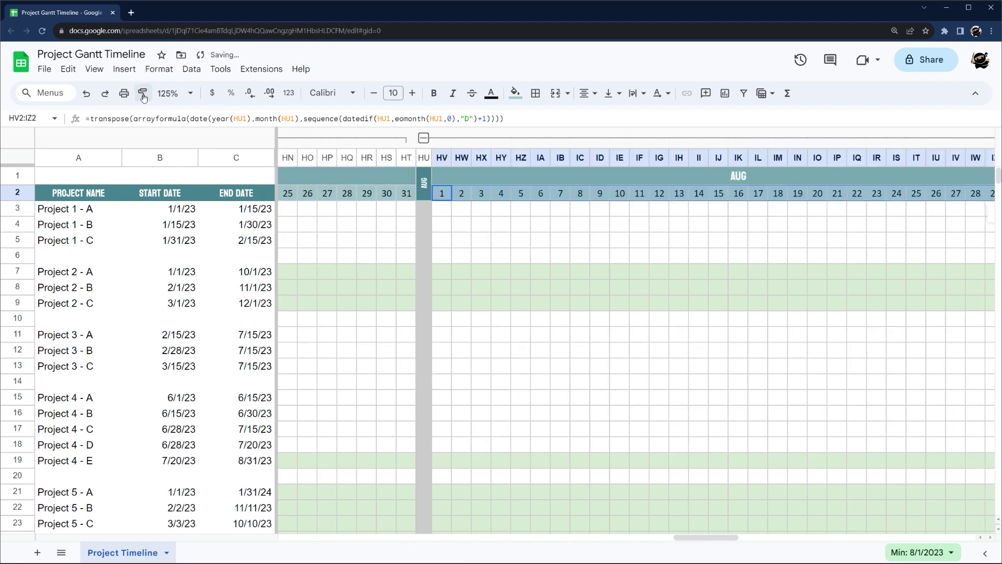
{"action": "left_click", "coordinate": [969, 194]}
{"action": "key", "text": "ctrl+v"}
{"action": "left_click", "coordinate": [380, 193]}
{"action": "key", "text": "ctrl+v"}
{"action": "left_click", "coordinate": [521, 193]}
{"action": "key", "text": "ctrl+v"}
{"action": "left_click", "coordinate": [862, 230]}
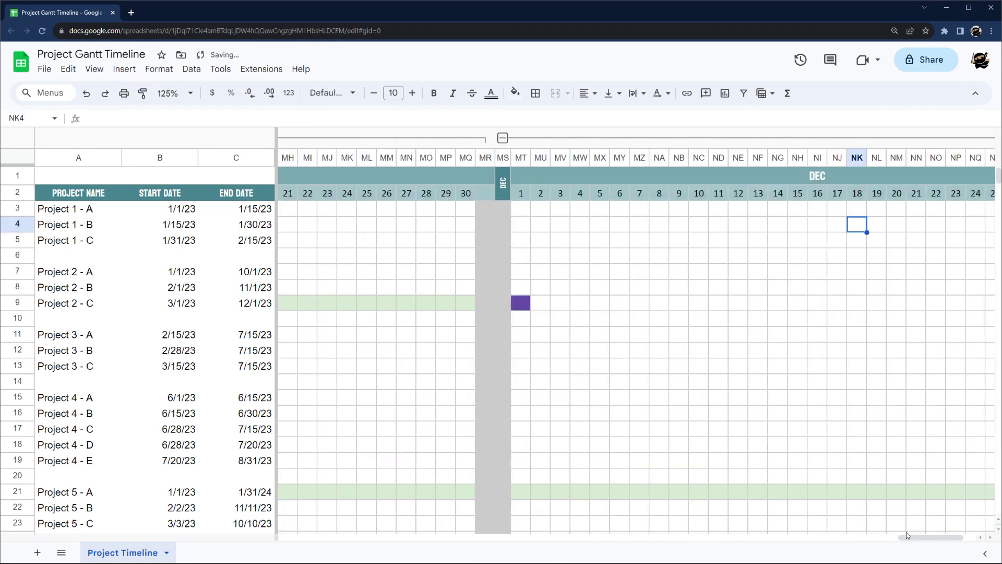
Freeze the sheet's top two rows so the month and day headers stay in place
{"action": "left_click_drag", "start_coordinate": [915, 537], "coordinate": [239, 554]}
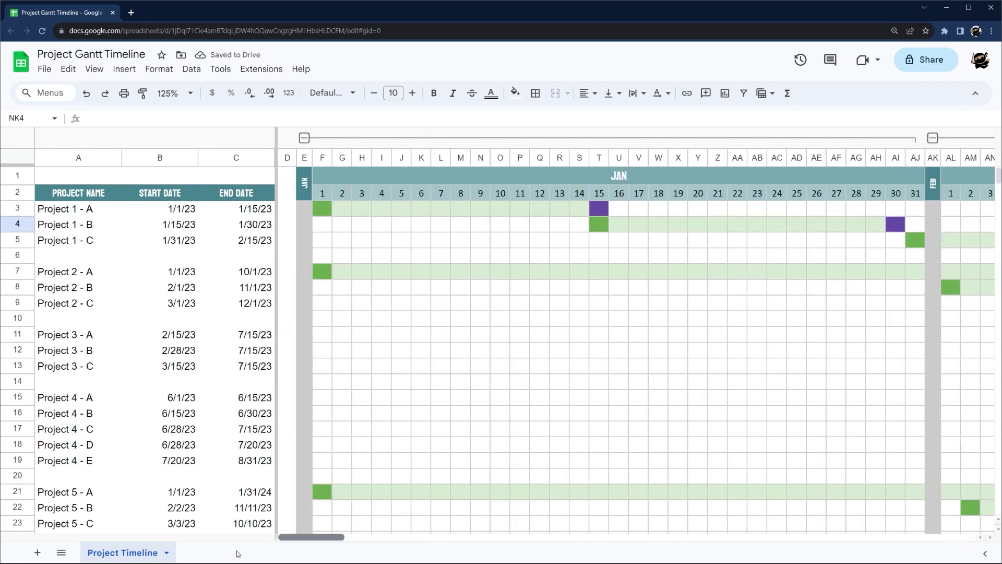
{"action": "left_click_drag", "start_coordinate": [16, 165], "coordinate": [46, 203]}
{"action": "left_click", "coordinate": [283, 245]}
{"action": "scroll", "coordinate": [308, 277], "scroll_direction": "down", "scroll_amount": 8}
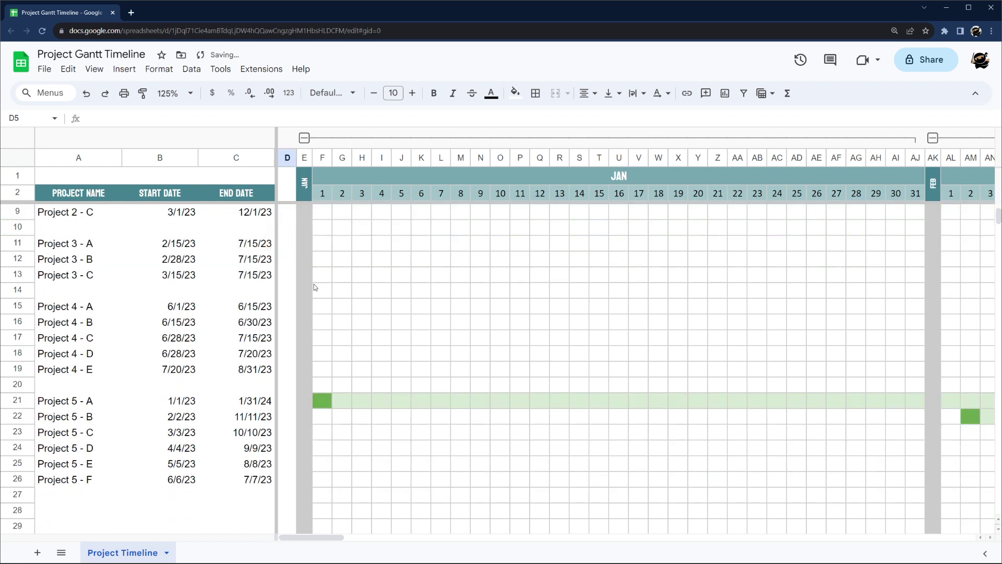
{"action": "scroll", "coordinate": [172, 359], "scroll_direction": "down", "scroll_amount": 5}
{"action": "scroll", "coordinate": [166, 350], "scroll_direction": "up", "scroll_amount": 11}
{"action": "scroll", "coordinate": [204, 341], "scroll_direction": "up", "scroll_amount": 3}
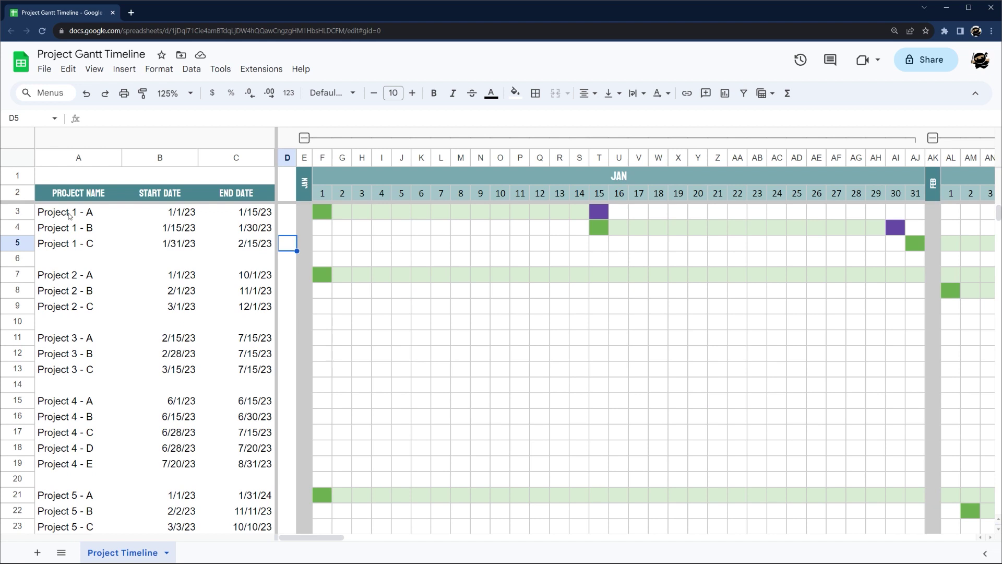
Add inner vertical borders between the column headers in A2:C2
{"action": "left_click", "coordinate": [68, 194]}
{"action": "key", "text": "shift+Right"}
{"action": "key", "text": "shift+Right"}
{"action": "left_click", "coordinate": [535, 93]}
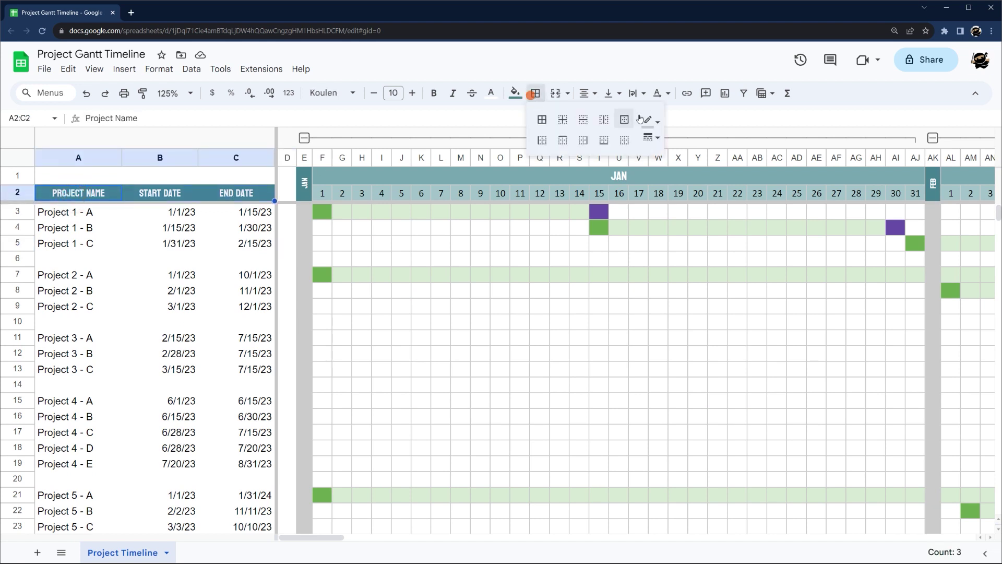
{"action": "left_click", "coordinate": [604, 119]}
Apply borders to all cells of the Project 1 rows (A3:C5) and the Project 2 rows (A7:C9)
{"action": "left_click_drag", "start_coordinate": [76, 213], "coordinate": [220, 245]}
{"action": "left_click", "coordinate": [534, 94]}
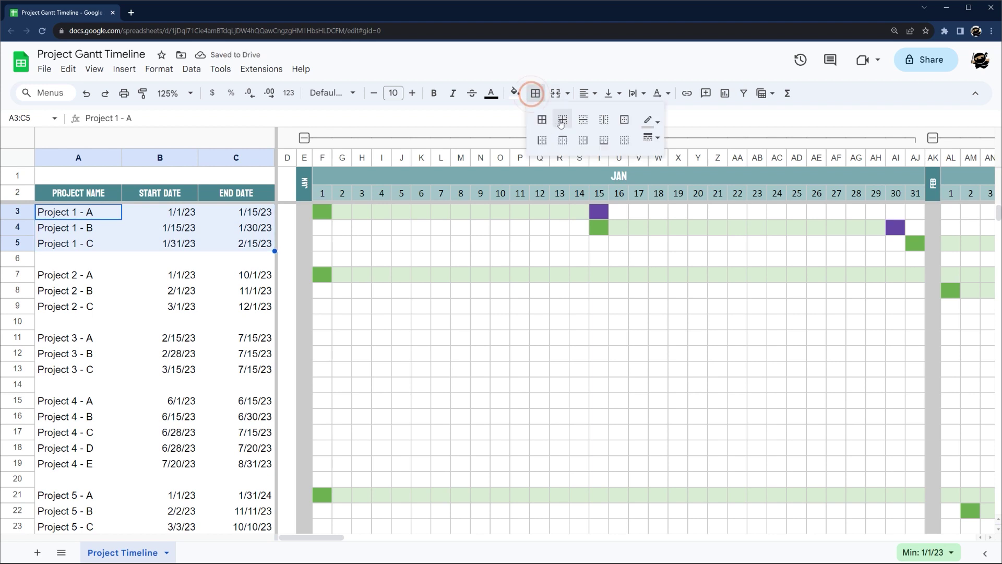
{"action": "left_click", "coordinate": [542, 119]}
{"action": "left_click_drag", "start_coordinate": [60, 275], "coordinate": [230, 307]}
{"action": "left_click", "coordinate": [535, 94]}
{"action": "left_click", "coordinate": [542, 120]}
Apply borders to all cells of the Project 3, Project 4 and Project 5 rows in columns A to C
{"action": "left_click_drag", "start_coordinate": [68, 338], "coordinate": [230, 369]}
{"action": "left_click_drag", "start_coordinate": [71, 405], "coordinate": [230, 463]}
{"action": "left_click", "coordinate": [534, 93]}
{"action": "left_click", "coordinate": [542, 120]}
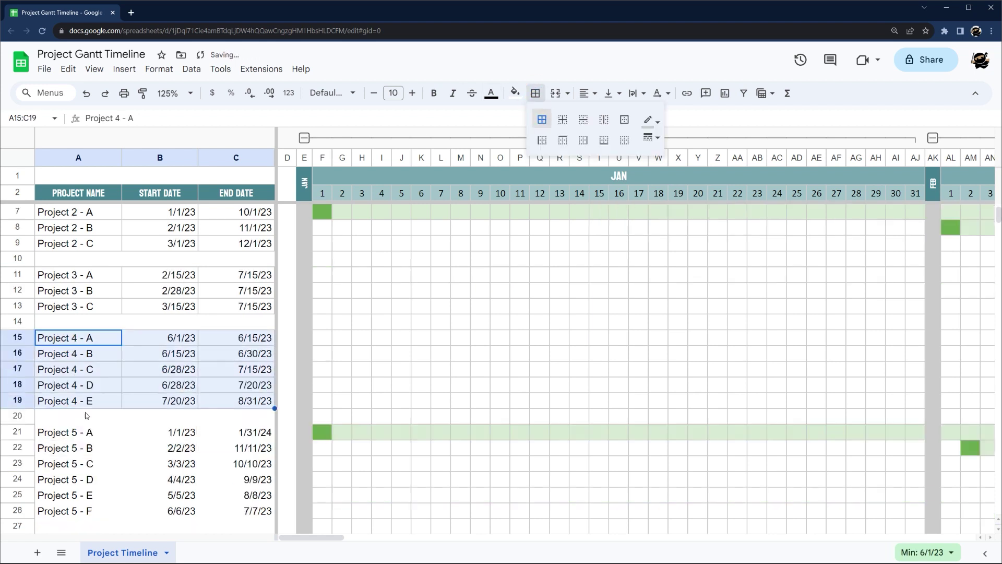
{"action": "left_click_drag", "start_coordinate": [63, 494], "coordinate": [230, 477]}
{"action": "left_click", "coordinate": [534, 94]}
{"action": "left_click", "coordinate": [541, 120]}
{"action": "left_click", "coordinate": [240, 387]}
{"action": "scroll", "coordinate": [240, 386], "scroll_direction": "up", "scroll_amount": 2}
Enter the title "PROJECT GANTT TIMELINE" in the merged cell A1:C1
{"action": "left_click", "coordinate": [83, 175]}
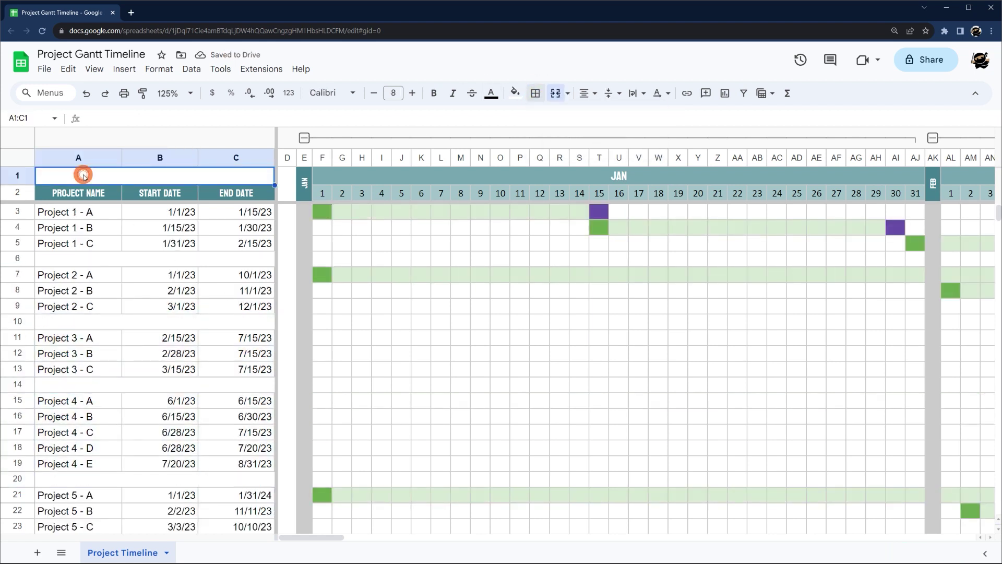
{"action": "type", "text": "PROJECT GANTT TIMELINE"}
{"action": "key", "text": "Return"}
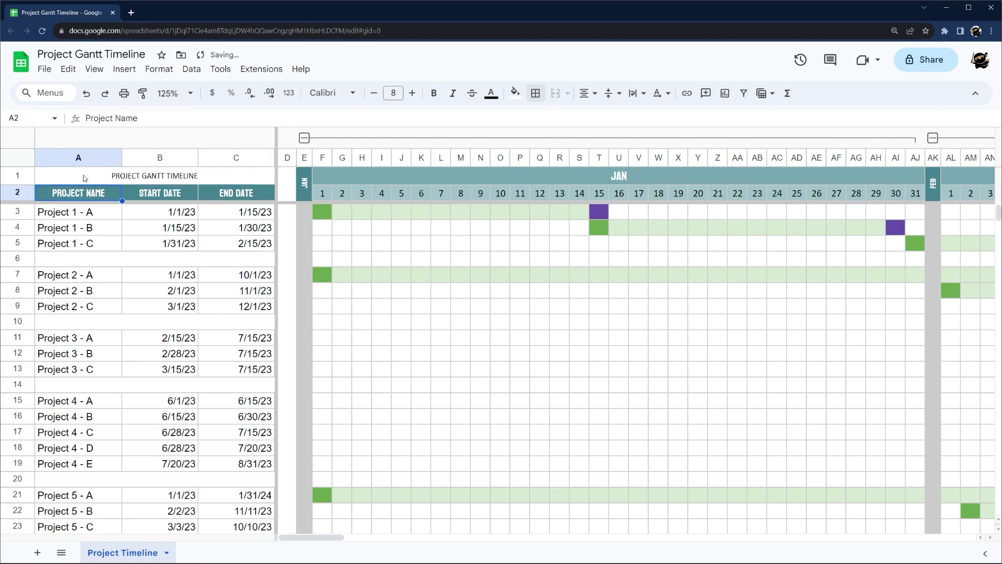
Style the title in A1:C1 with a dark teal fill and white 16-point Koulen text
{"action": "left_click", "coordinate": [85, 175]}
{"action": "left_click", "coordinate": [515, 92]}
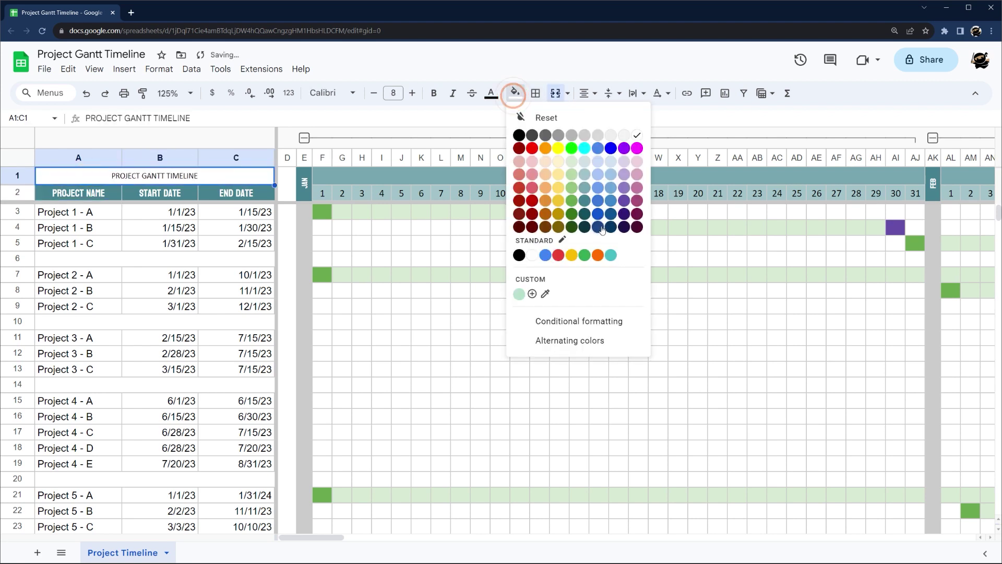
{"action": "left_click", "coordinate": [585, 227]}
{"action": "left_click", "coordinate": [491, 93]}
{"action": "left_click", "coordinate": [618, 135]}
{"action": "left_click", "coordinate": [353, 93]}
{"action": "left_click", "coordinate": [334, 125]}
{"action": "left_click", "coordinate": [412, 93]}
{"action": "left_click", "coordinate": [412, 93]}
{"action": "left_click", "coordinate": [413, 93]}
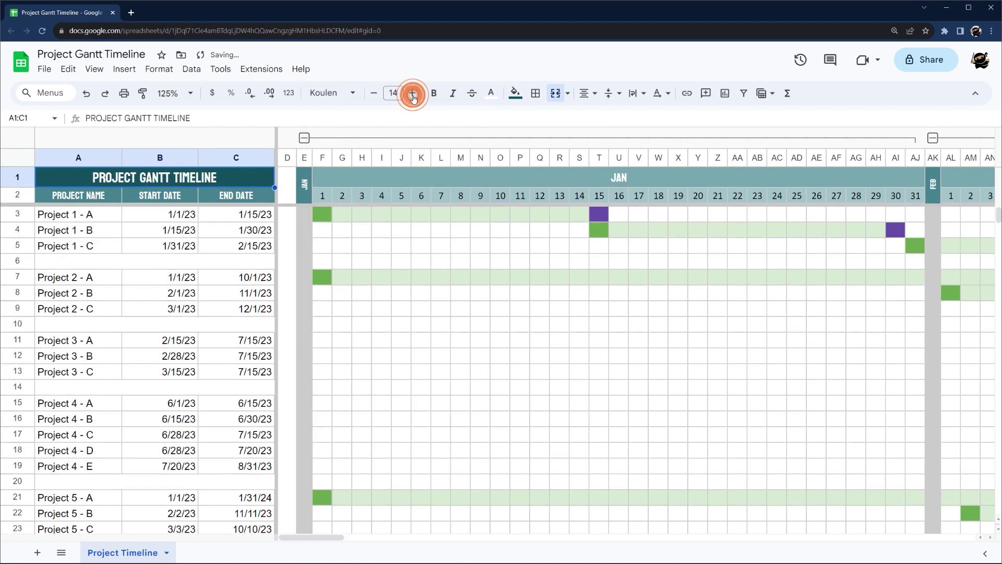
{"action": "left_click", "coordinate": [203, 231]}
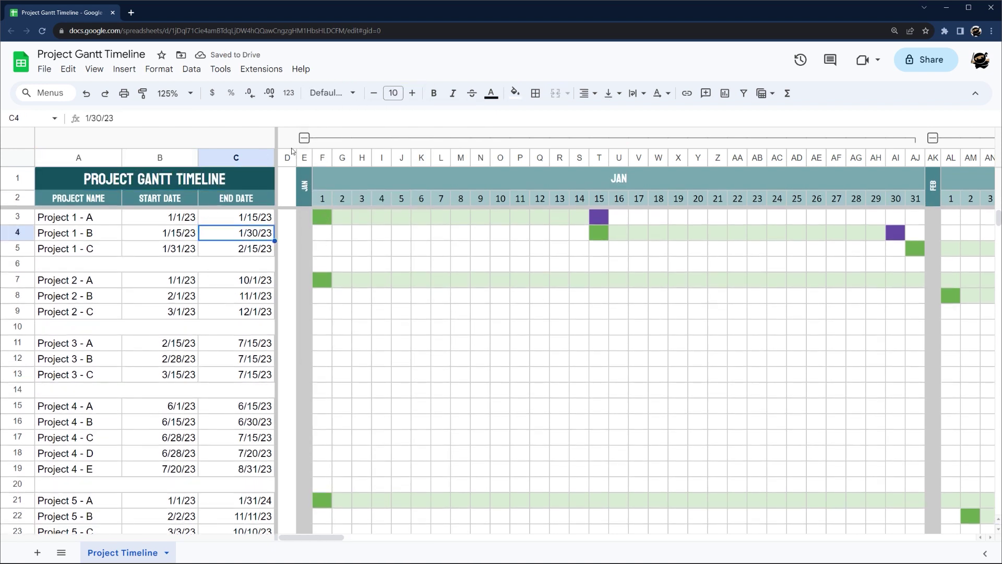
Narrow the empty column D and add a right border along the whole of column C
{"action": "left_click_drag", "start_coordinate": [296, 158], "coordinate": [286, 158]}
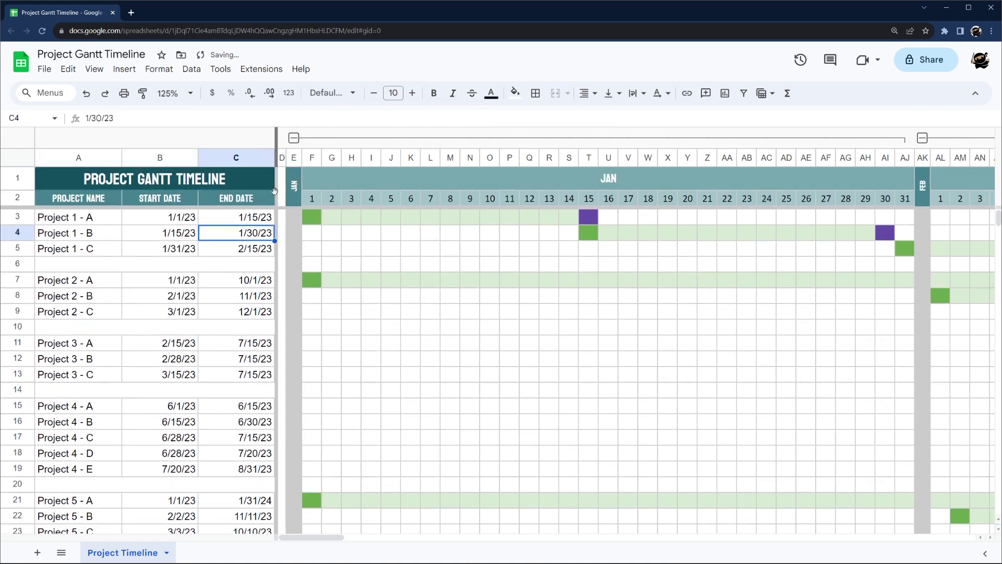
{"action": "left_click", "coordinate": [287, 314]}
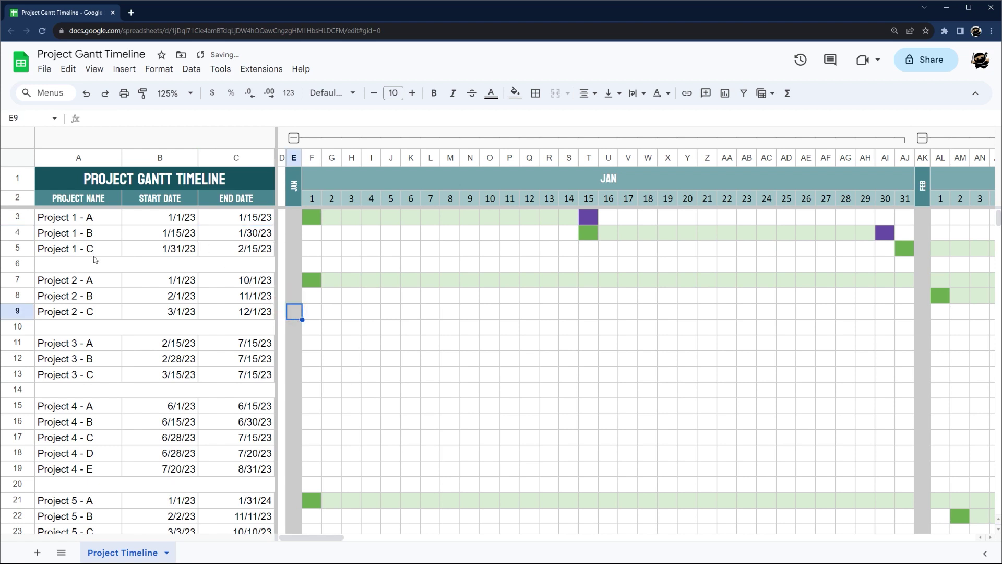
{"action": "left_click", "coordinate": [257, 157]}
{"action": "left_click", "coordinate": [535, 93]}
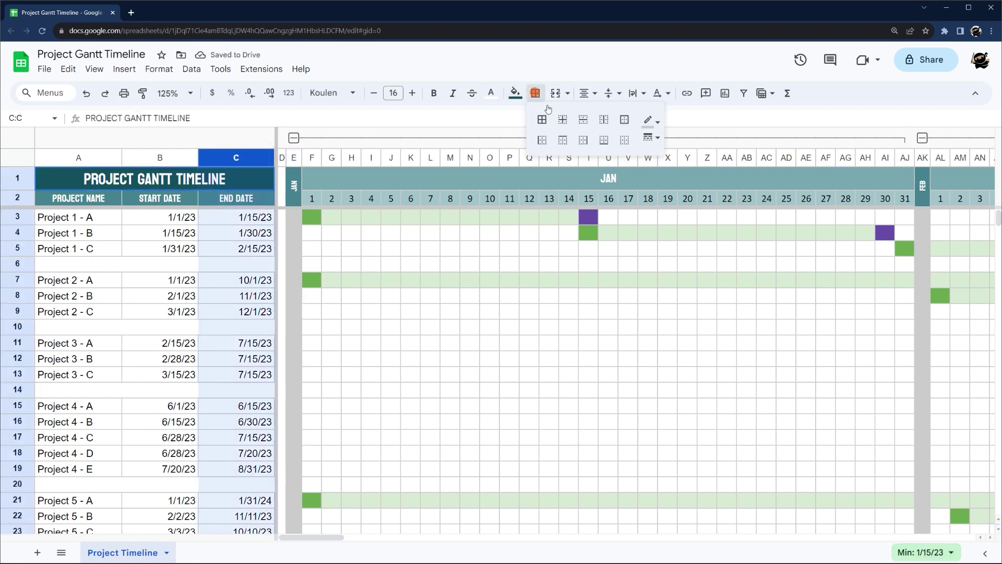
{"action": "left_click", "coordinate": [586, 140]}
{"action": "left_click", "coordinate": [311, 328]}
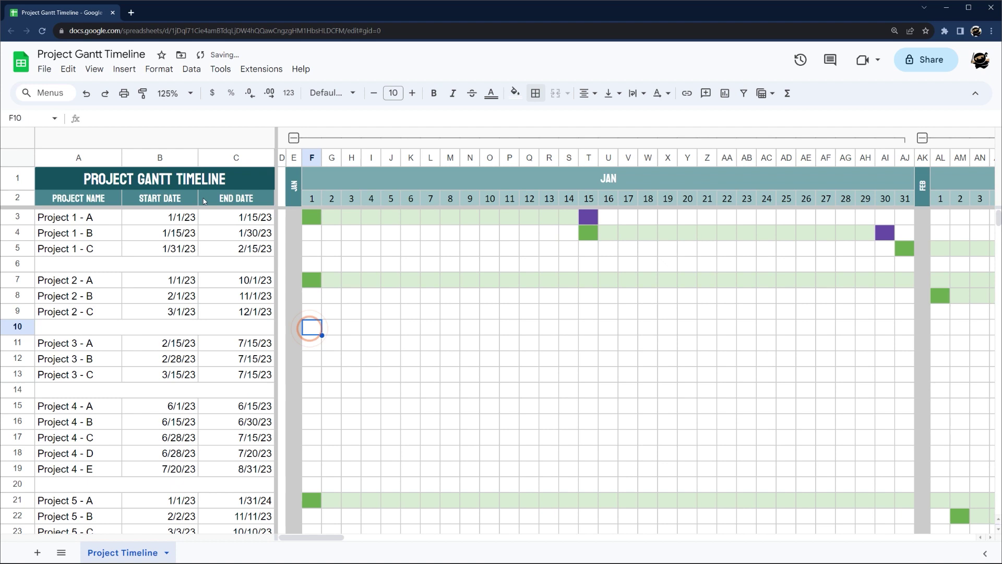
{"action": "left_click", "coordinate": [24, 199]}
{"action": "left_click", "coordinate": [450, 295]}
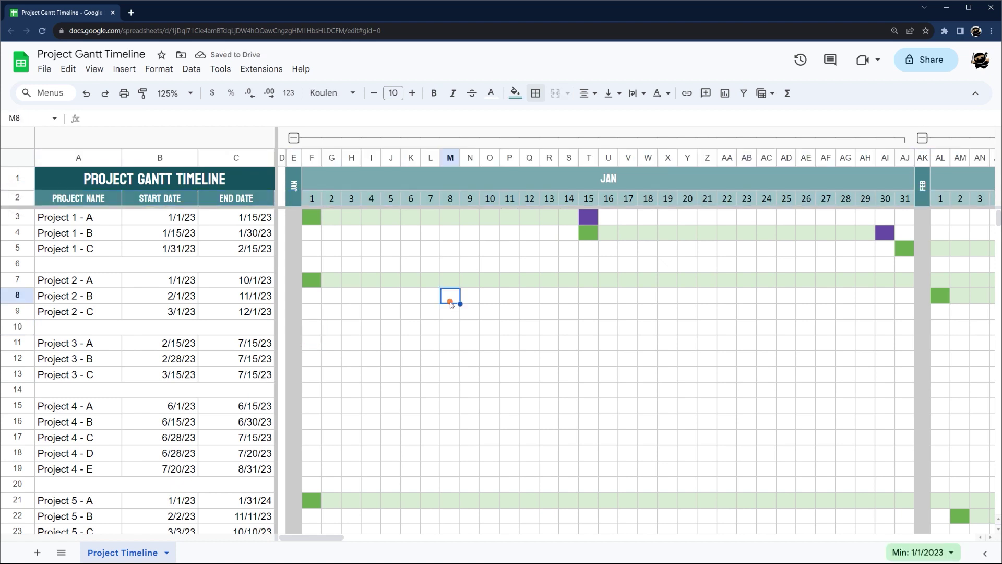
Test the monthly grouping by collapsing the January, February and March column groups and expanding them again
{"action": "left_click", "coordinate": [293, 138]}
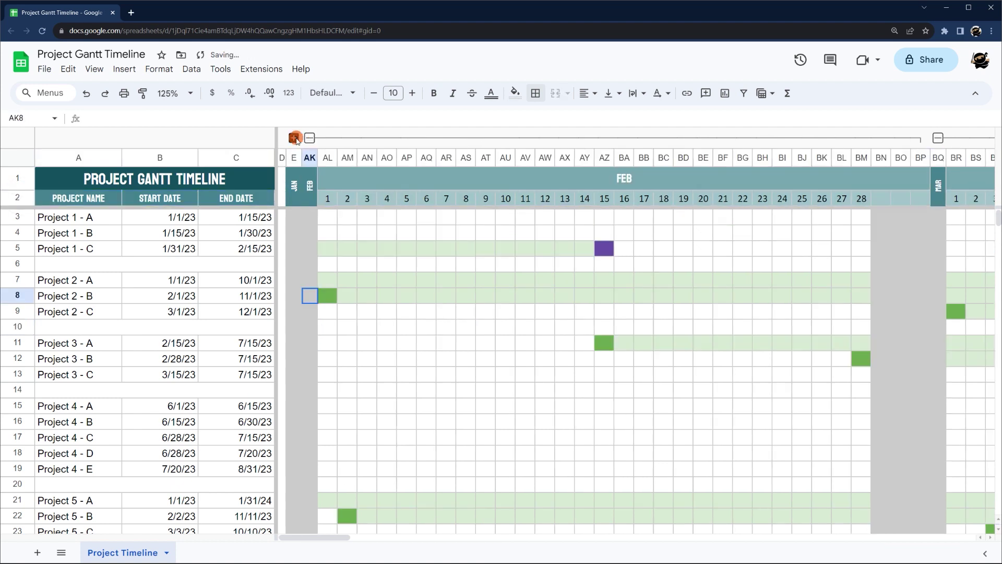
{"action": "left_click", "coordinate": [310, 138]}
{"action": "left_click", "coordinate": [325, 138]}
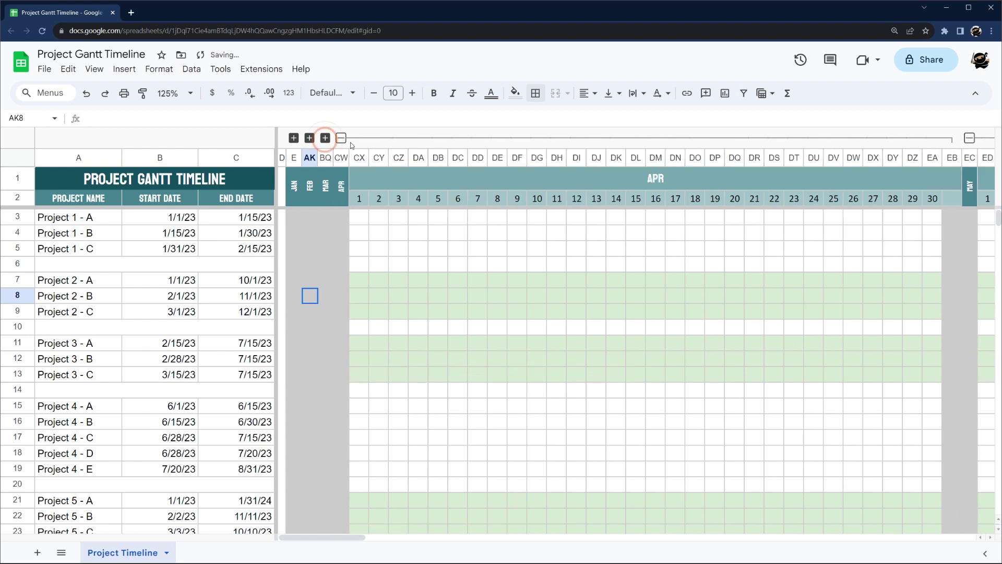
{"action": "left_click", "coordinate": [325, 137]}
{"action": "left_click", "coordinate": [310, 138]}
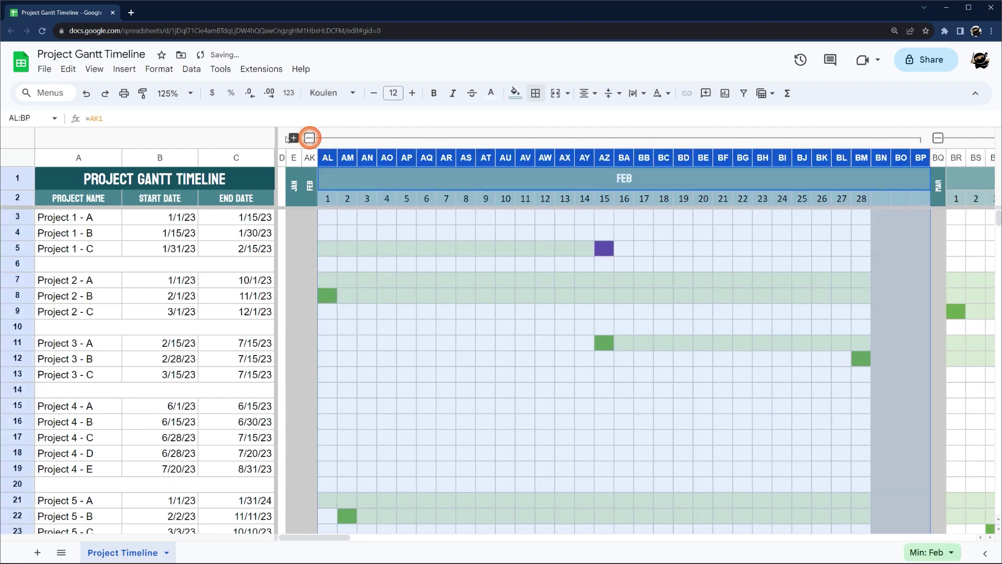
{"action": "left_click", "coordinate": [294, 138]}
Enter the note "Project start" in G3 and set its font to Calibri
{"action": "left_click", "coordinate": [332, 216]}
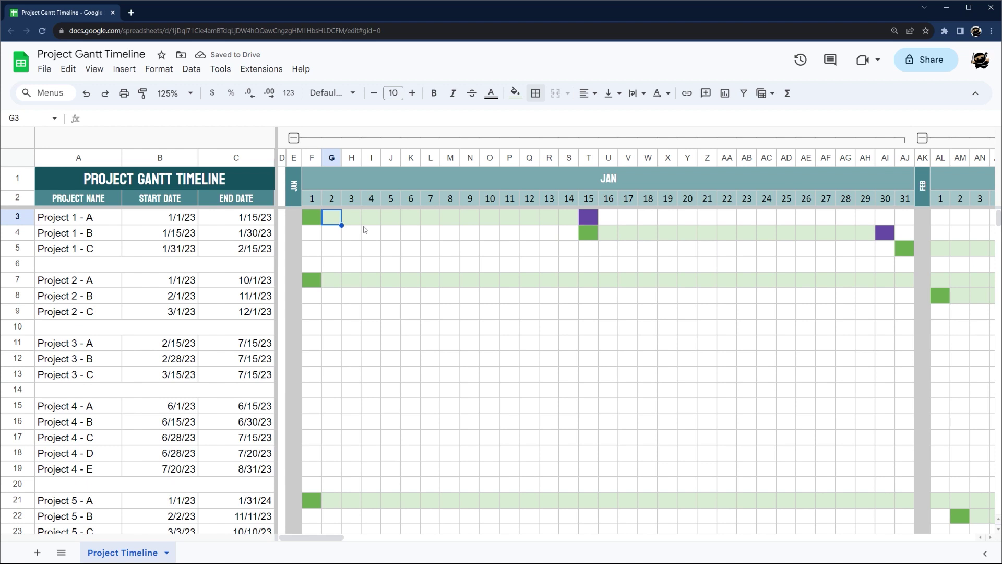
{"action": "type", "text": "Pro"}
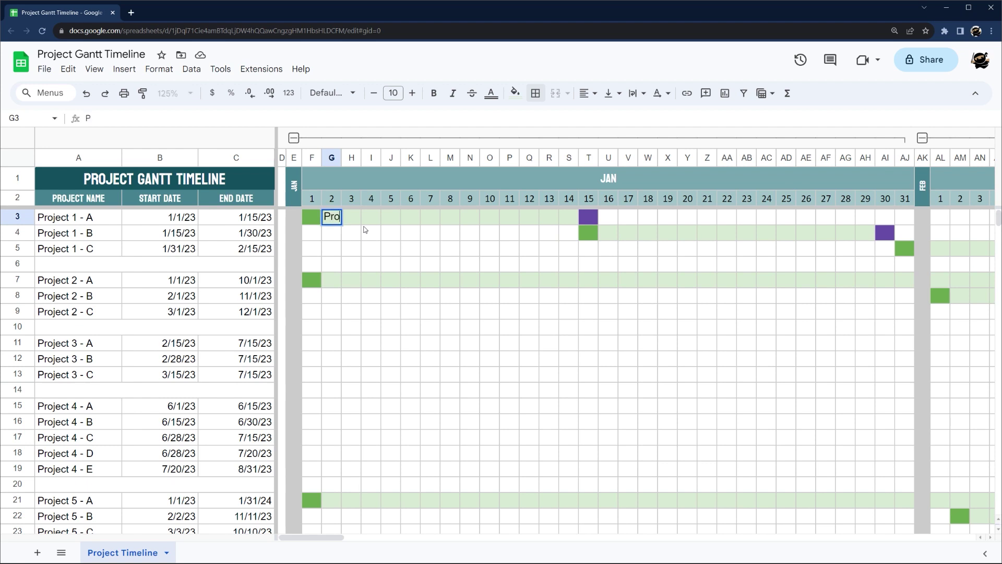
{"action": "type", "text": "ject start"}
{"action": "key", "text": "Return"}
{"action": "left_click", "coordinate": [336, 220]}
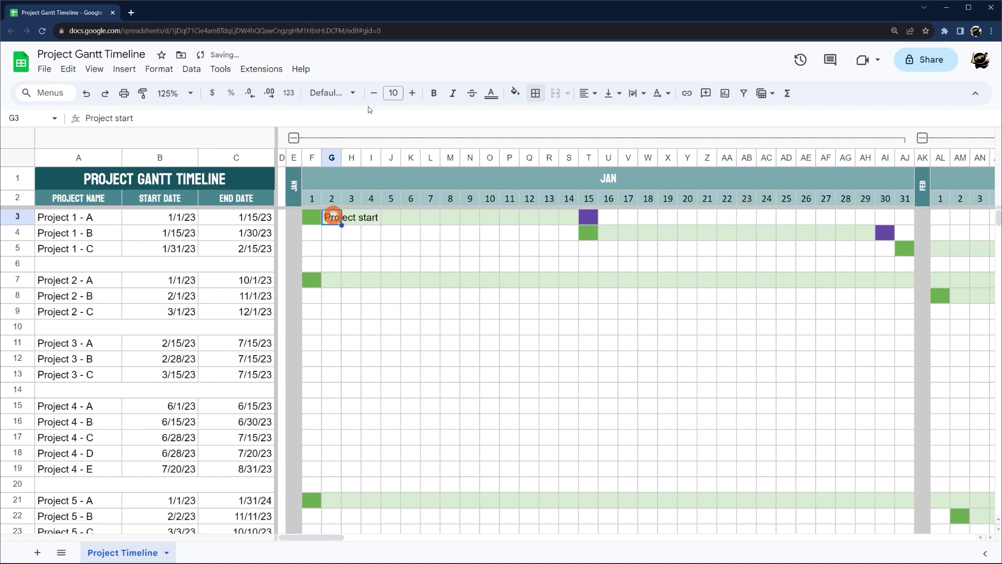
{"action": "left_click", "coordinate": [327, 92]}
{"action": "left_click", "coordinate": [336, 233]}
{"action": "key", "text": "Left"}
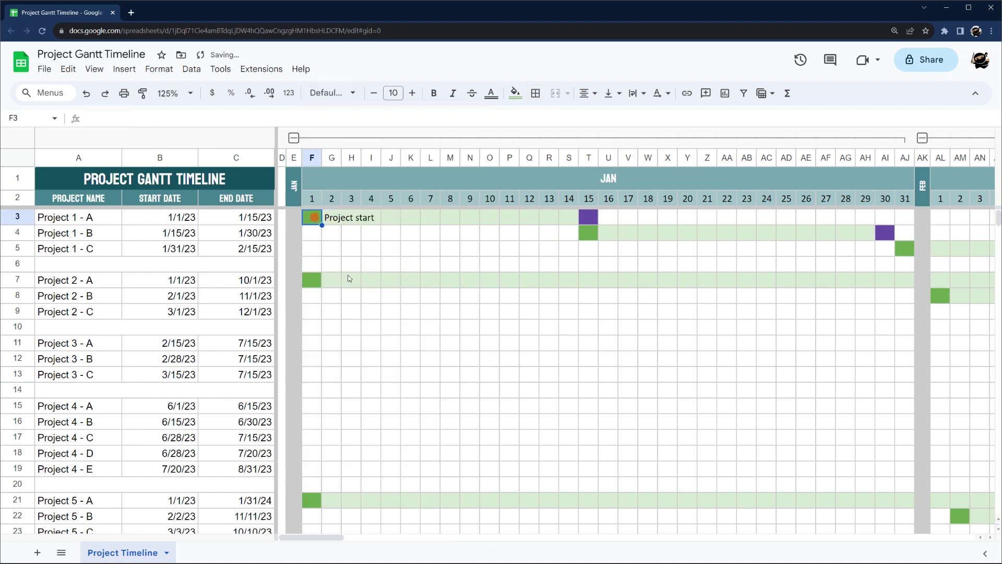
Format the whole timeline grid E3:NX529 in 7-point Calibri with text wrapping set to clip
{"action": "left_click", "coordinate": [297, 218]}
{"action": "left_click_drag", "start_coordinate": [298, 537], "coordinate": [929, 536]}
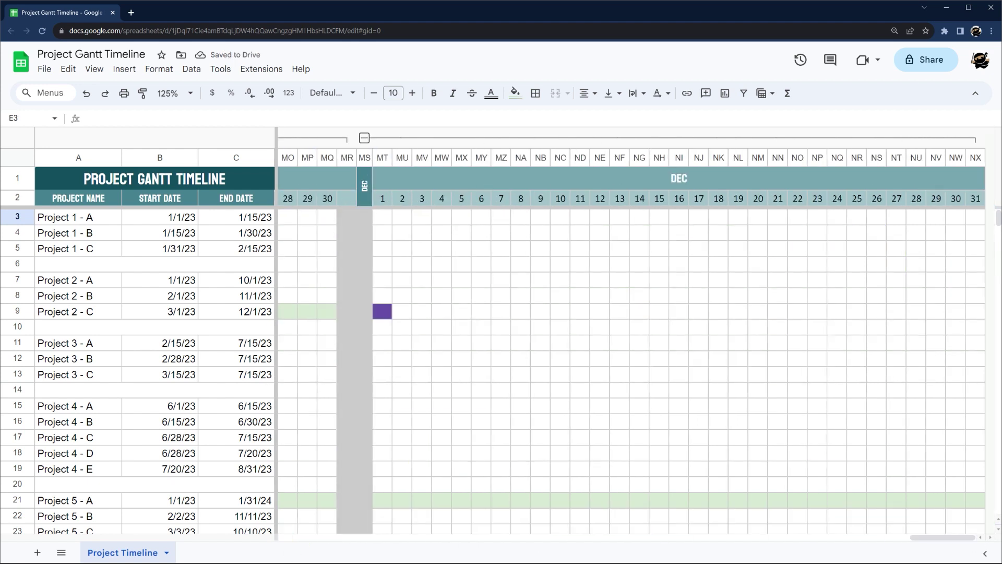
{"action": "left_click_drag", "start_coordinate": [998, 228], "coordinate": [998, 506]}
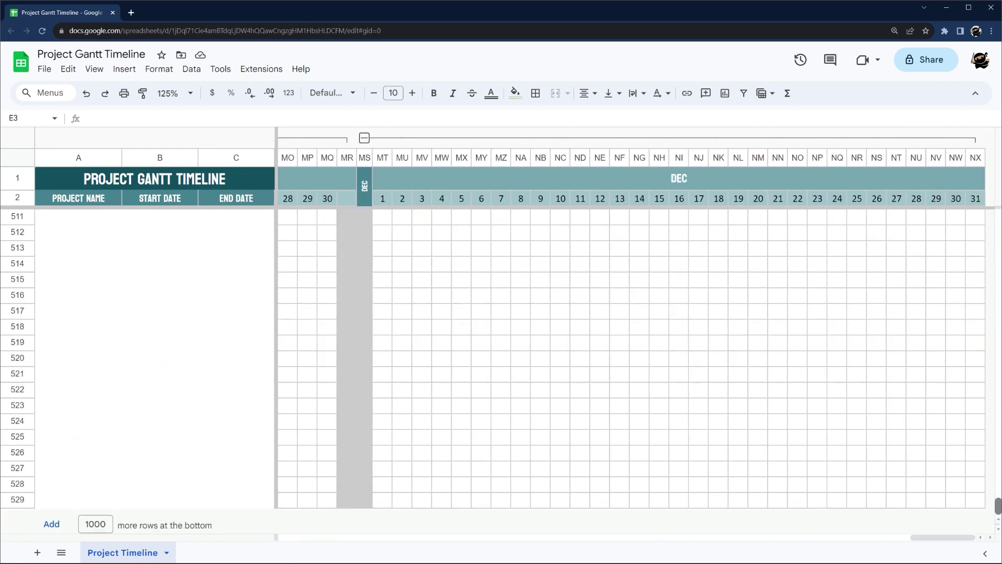
{"action": "left_click", "coordinate": [967, 503], "text": "shift"}
{"action": "left_click_drag", "start_coordinate": [940, 536], "coordinate": [299, 552]}
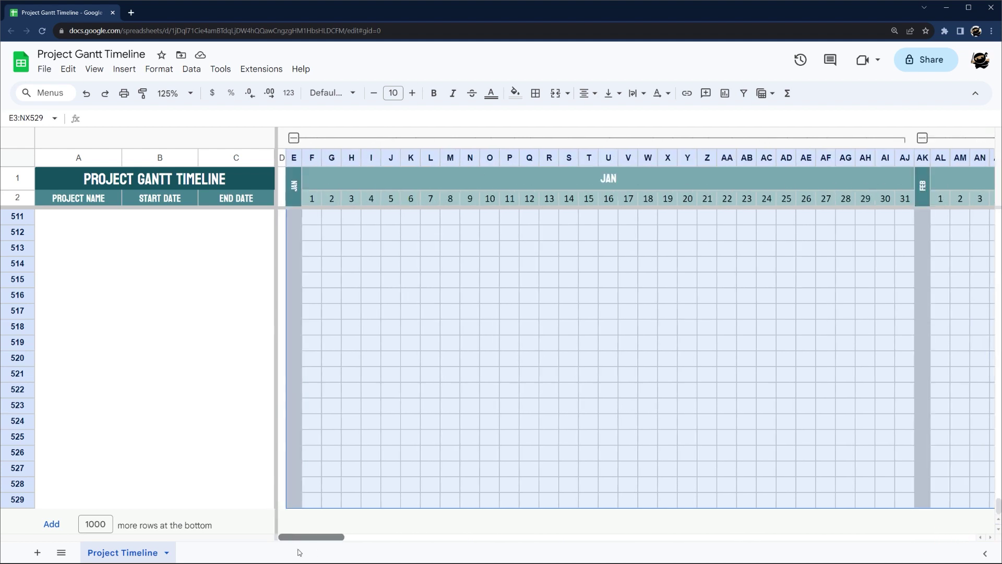
{"action": "left_click_drag", "start_coordinate": [997, 509], "coordinate": [998, 217]}
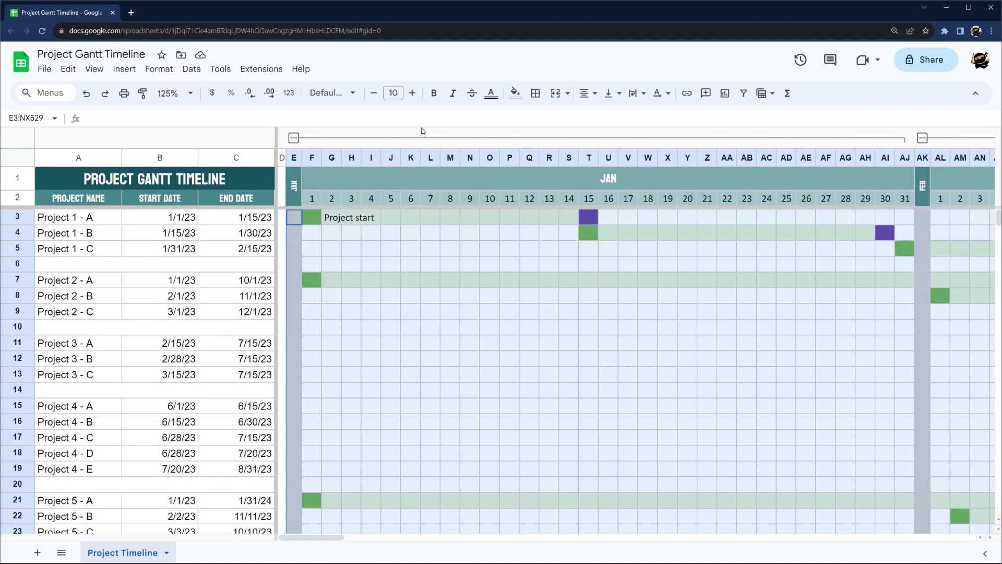
{"action": "left_click", "coordinate": [330, 93]}
{"action": "left_click", "coordinate": [336, 213]}
{"action": "left_click", "coordinate": [373, 94]}
{"action": "left_click", "coordinate": [375, 94]}
{"action": "left_click", "coordinate": [375, 94]}
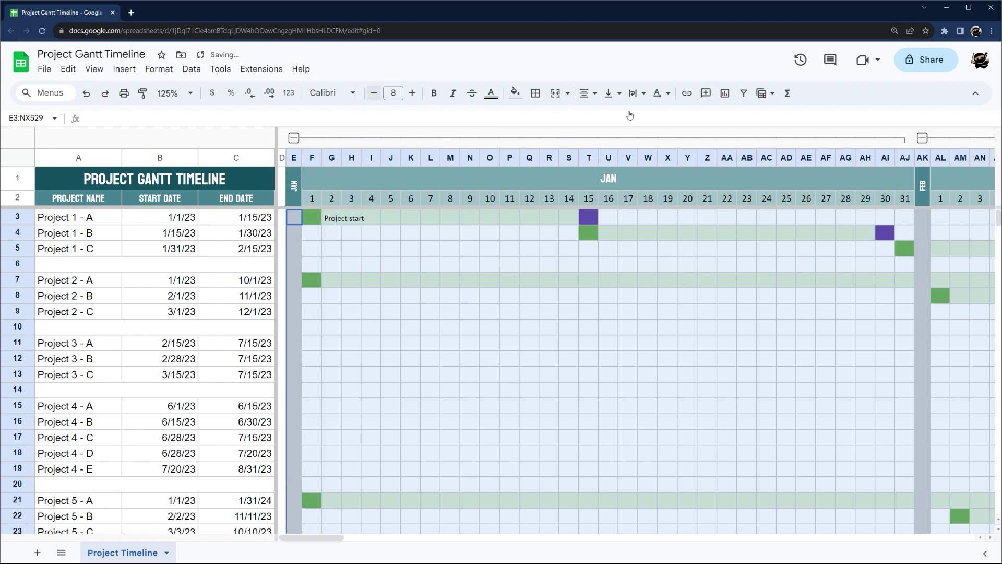
{"action": "left_click", "coordinate": [639, 96]}
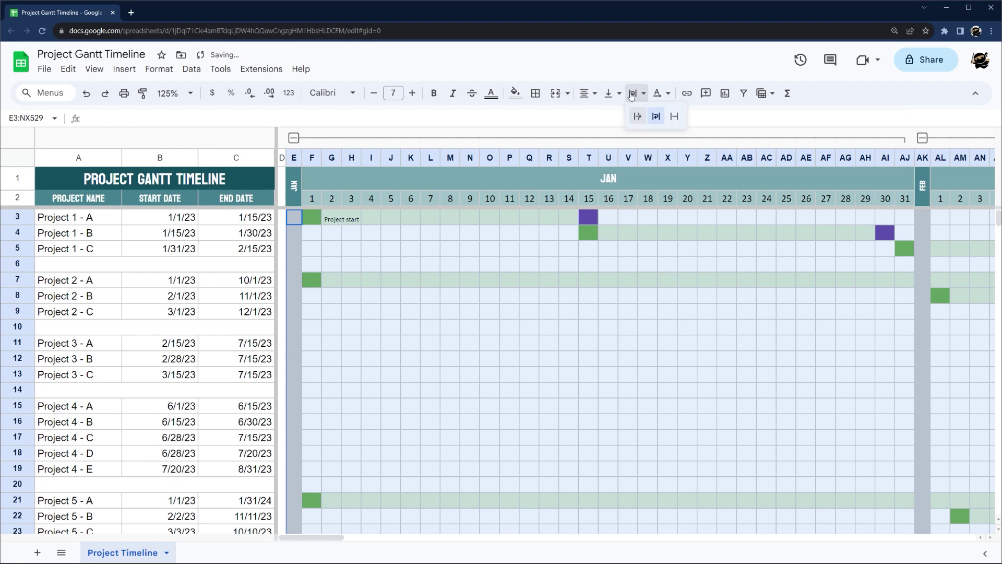
{"action": "left_click", "coordinate": [675, 117]}
Extend the note in G3 to "Project start, make sure to notify client"
{"action": "left_click", "coordinate": [329, 219]}
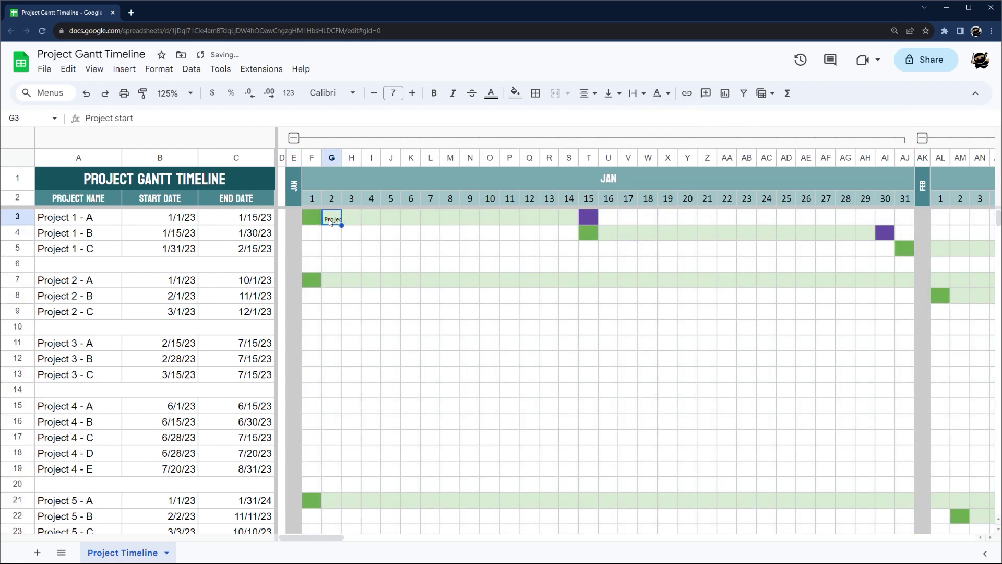
{"action": "left_click", "coordinate": [146, 119]}
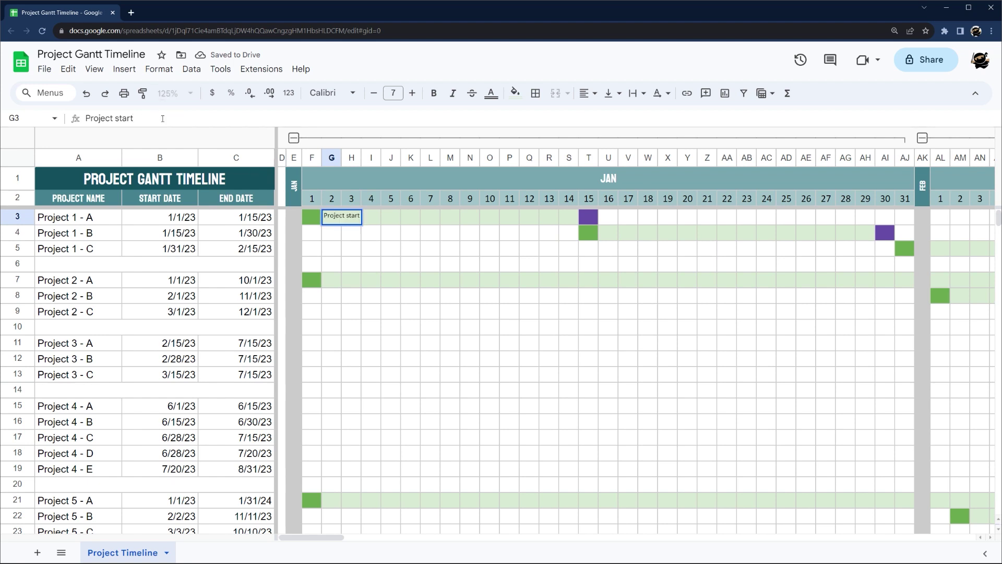
{"action": "type", "text": ", make sure to notify client"}
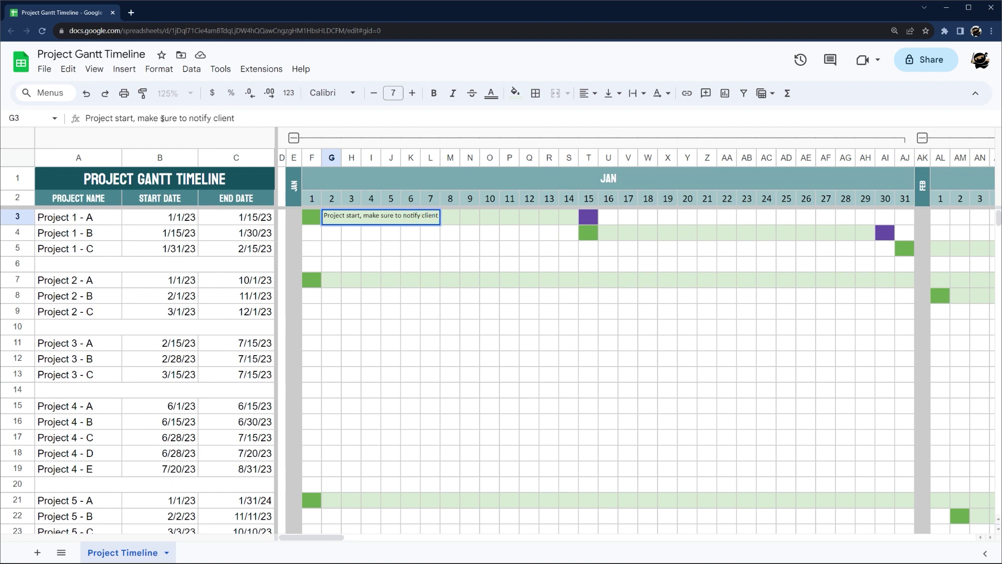
{"action": "key", "text": "Return"}
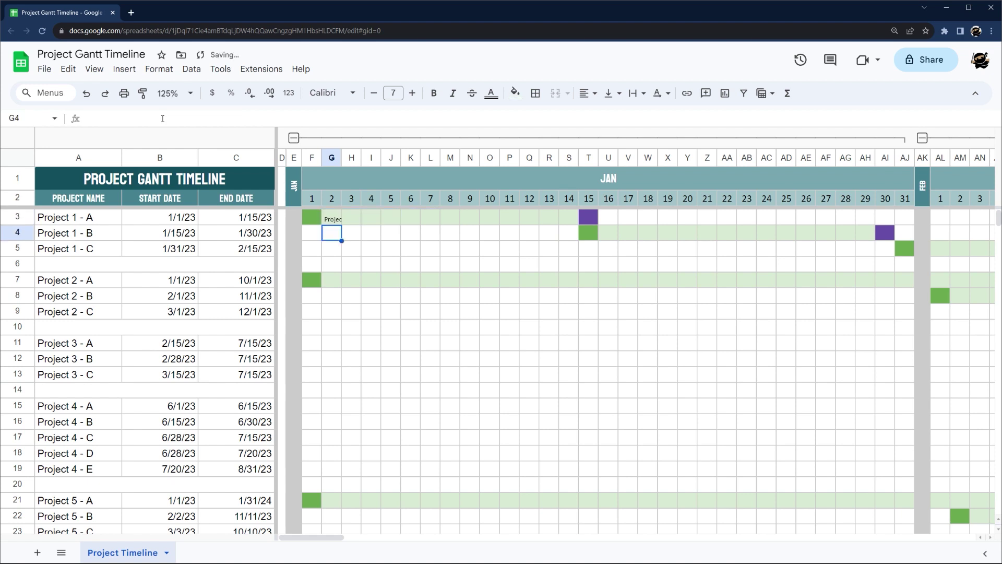
{"action": "left_click", "coordinate": [336, 221]}
{"action": "left_click", "coordinate": [582, 219]}
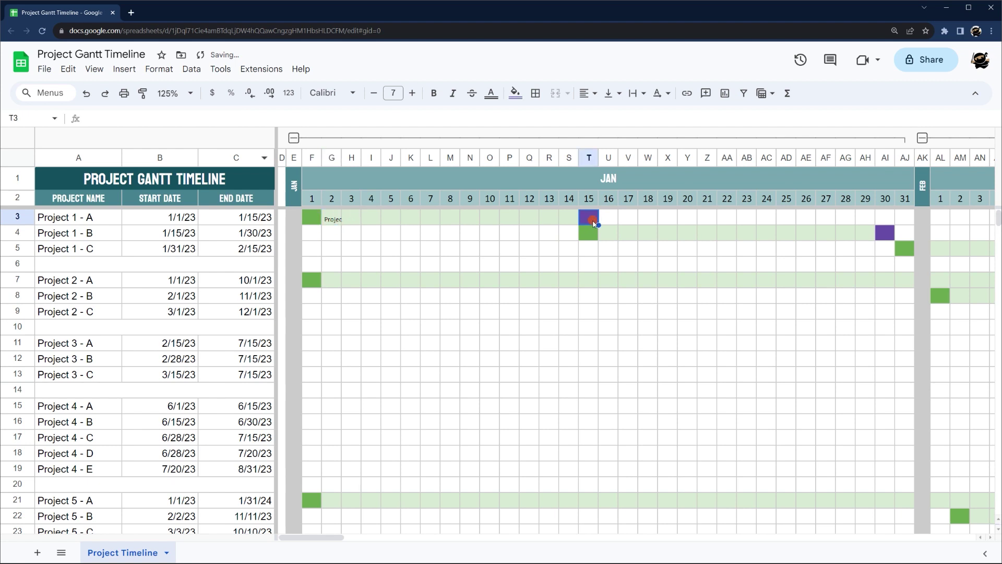
{"action": "left_click", "coordinate": [574, 222]}
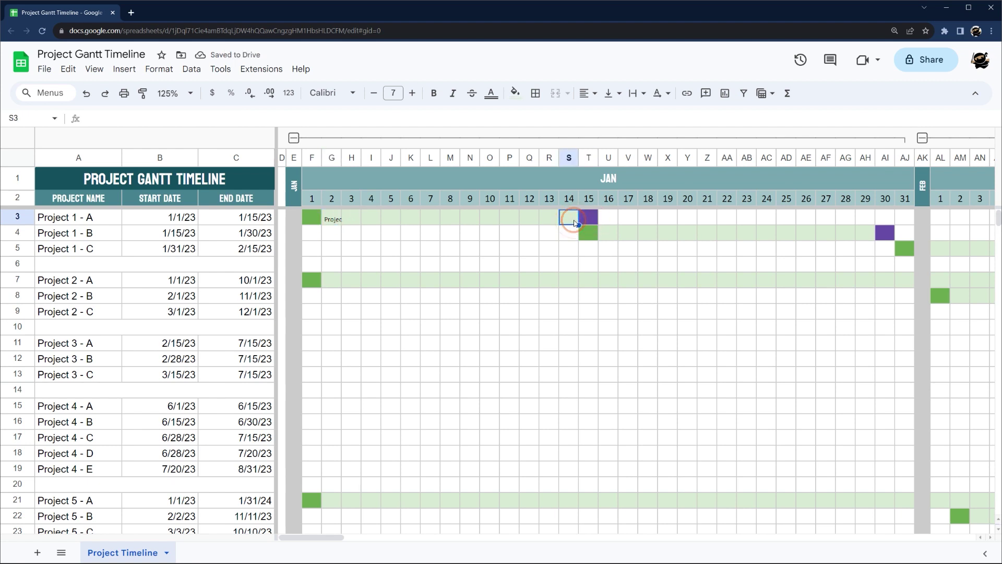
Enter the note "Send deliverables" in S3 and check the full text of the notes in G3 and S3
{"action": "type", "text": "S"}
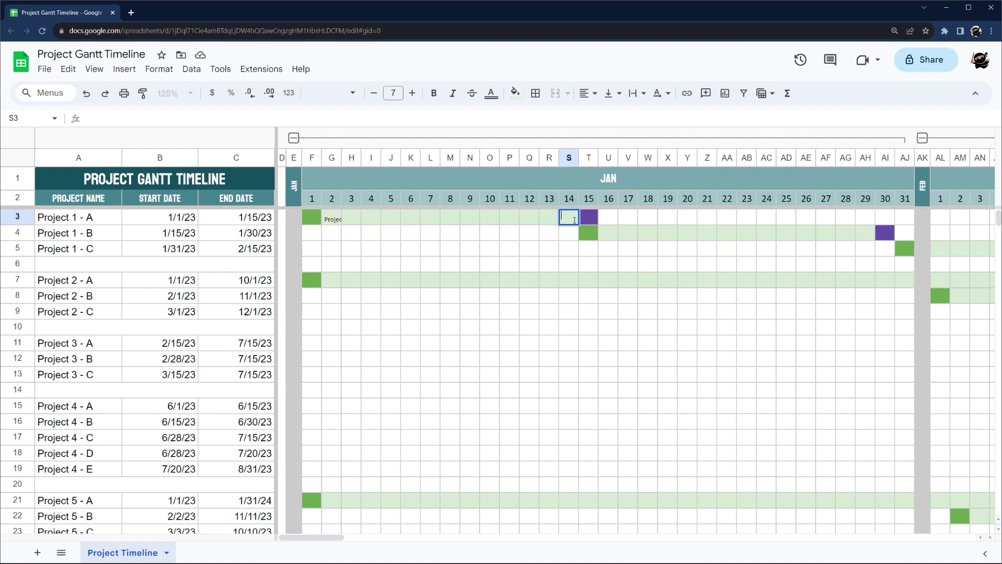
{"action": "type", "text": "end deliverables"}
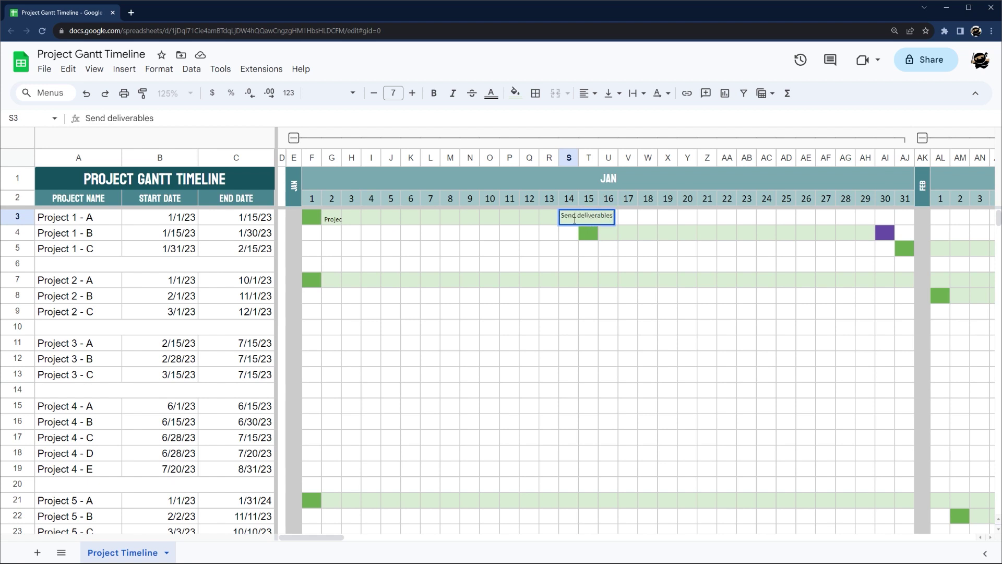
{"action": "key", "text": "Return"}
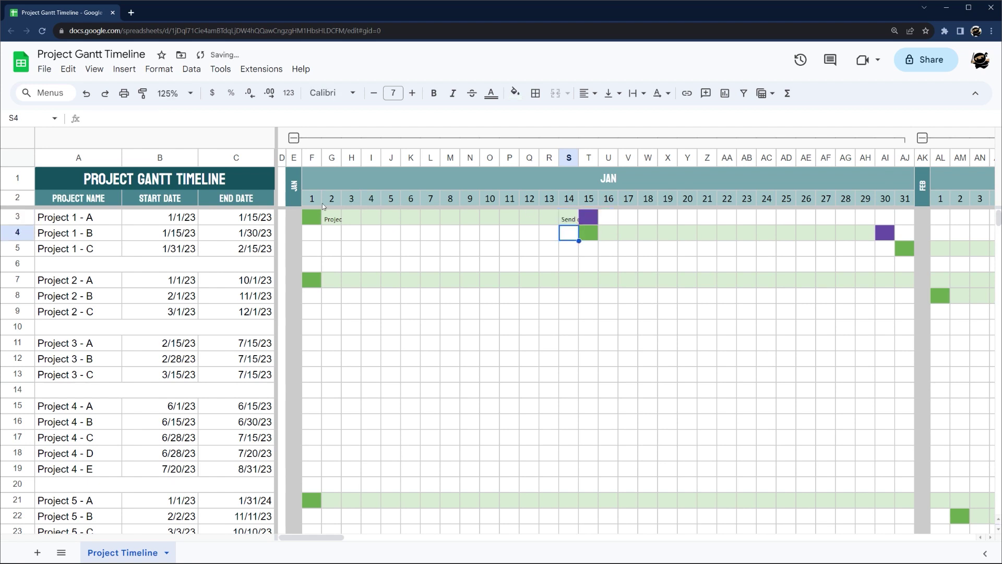
{"action": "left_click", "coordinate": [331, 219]}
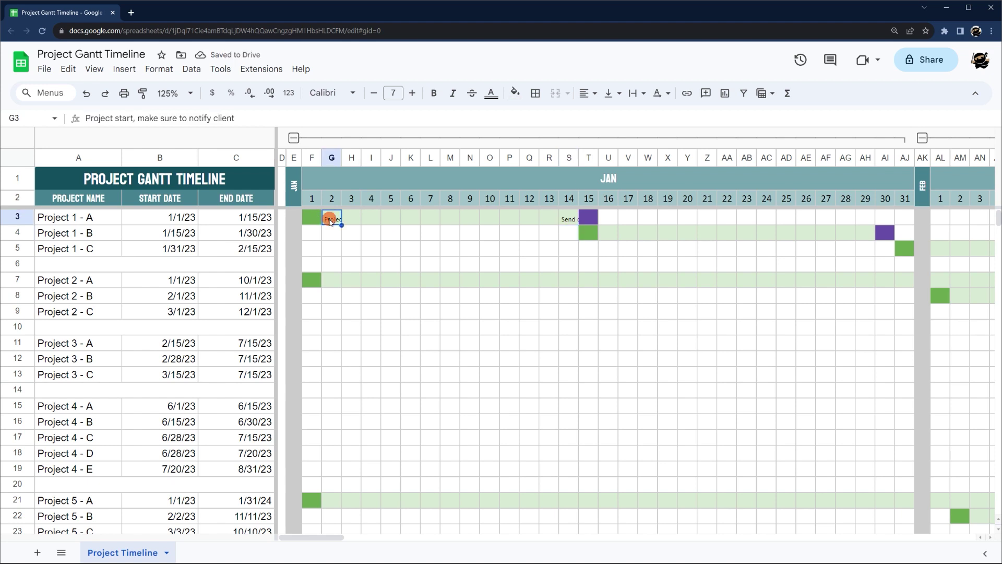
{"action": "left_click", "coordinate": [568, 221]}
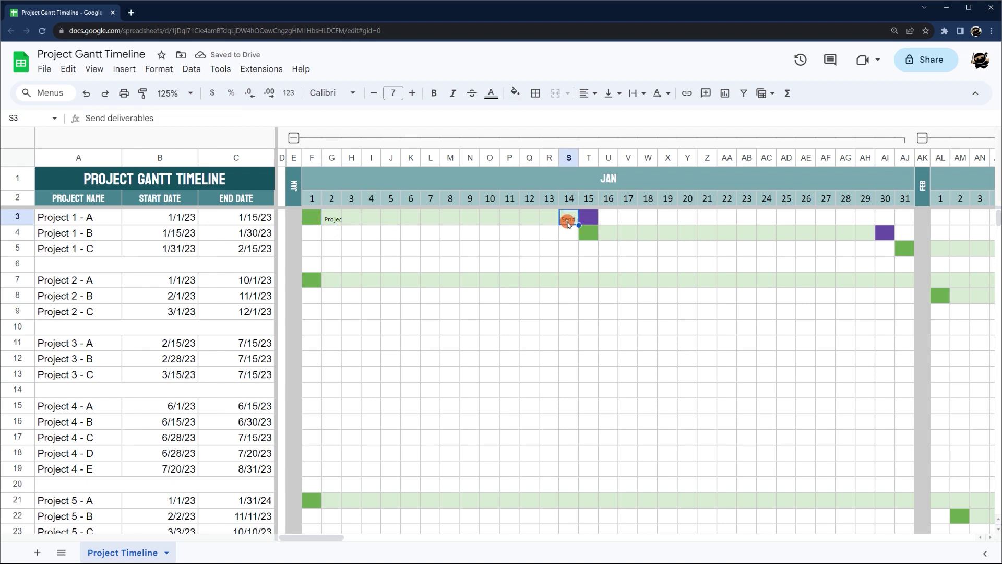
{"action": "left_click", "coordinate": [65, 178]}
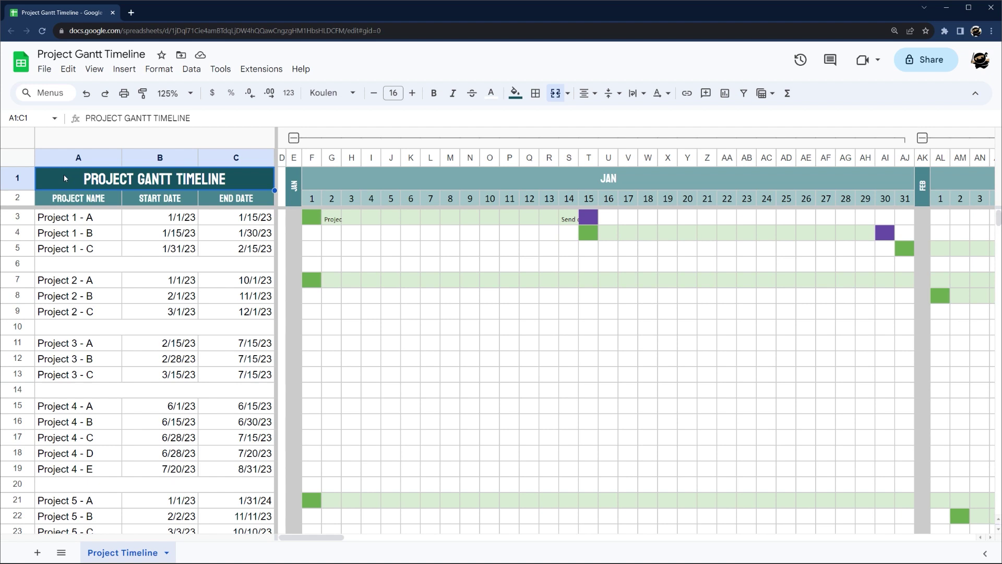
{"action": "scroll", "coordinate": [209, 274], "scroll_direction": "down", "scroll_amount": 3}
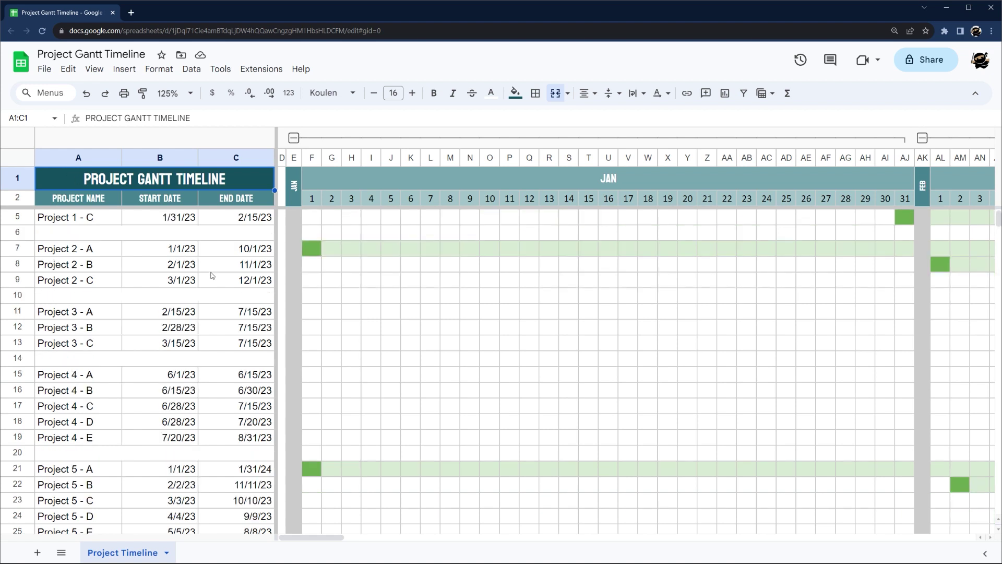
{"action": "scroll", "coordinate": [212, 275], "scroll_direction": "up", "scroll_amount": 3}
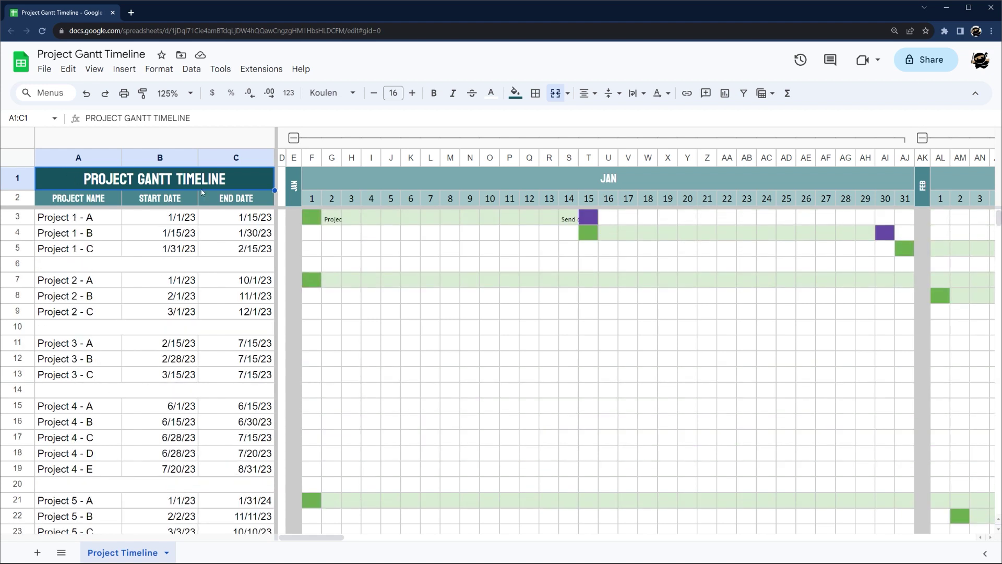